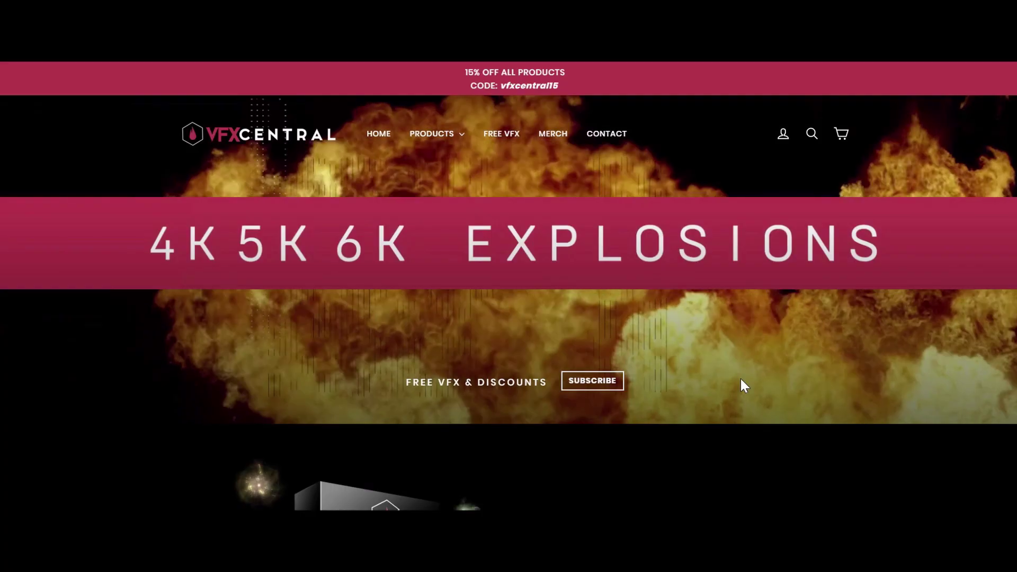
# Scroll down the VFX Central homepage past the effects product banners
pyautogui.scroll(-3, 740, 380)
pyautogui.scroll(-10, 741, 380)
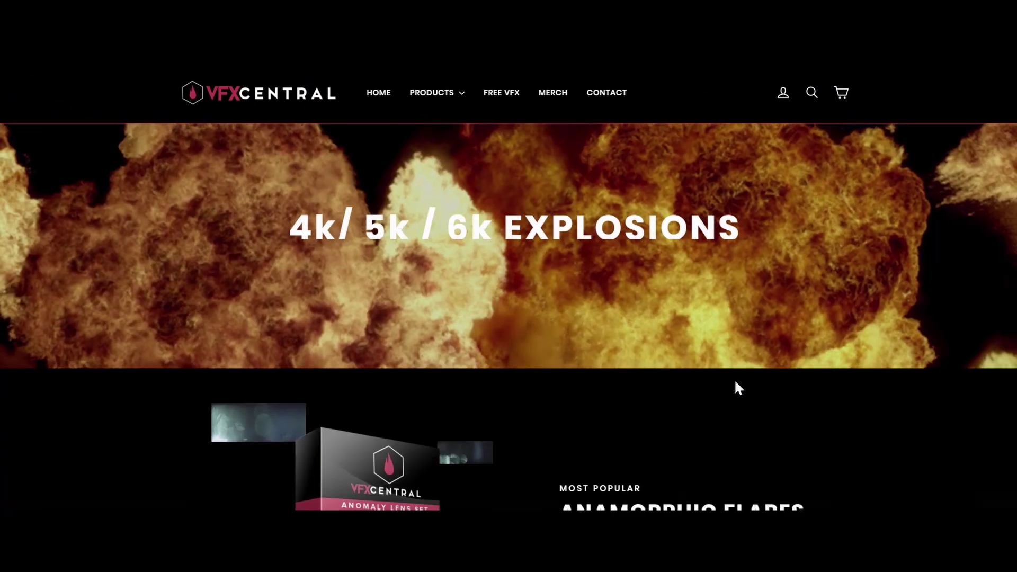
pyautogui.scroll(-5, 737, 378)
pyautogui.scroll(-8, 735, 383)
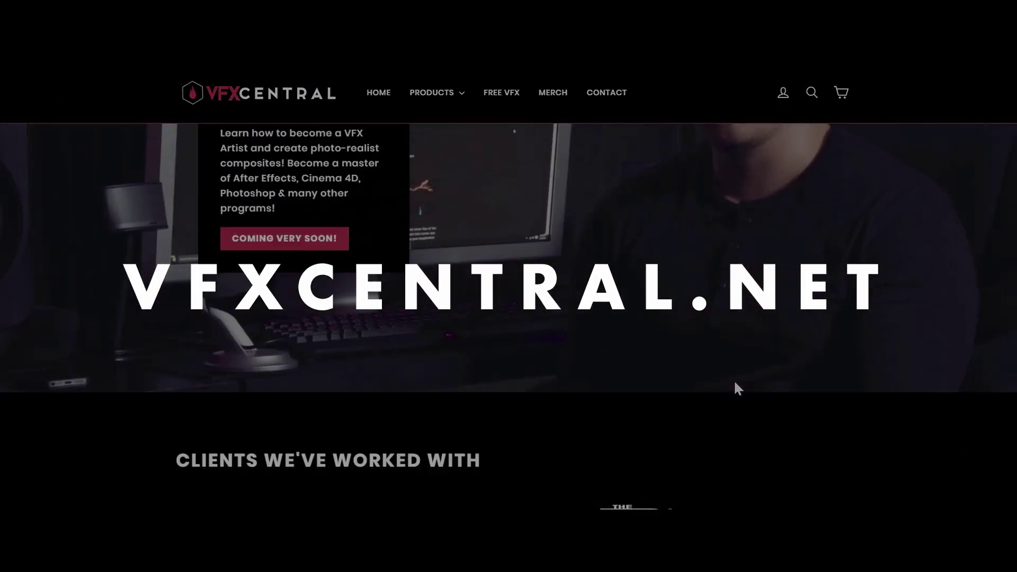
pyautogui.scroll(-6, 733, 389)
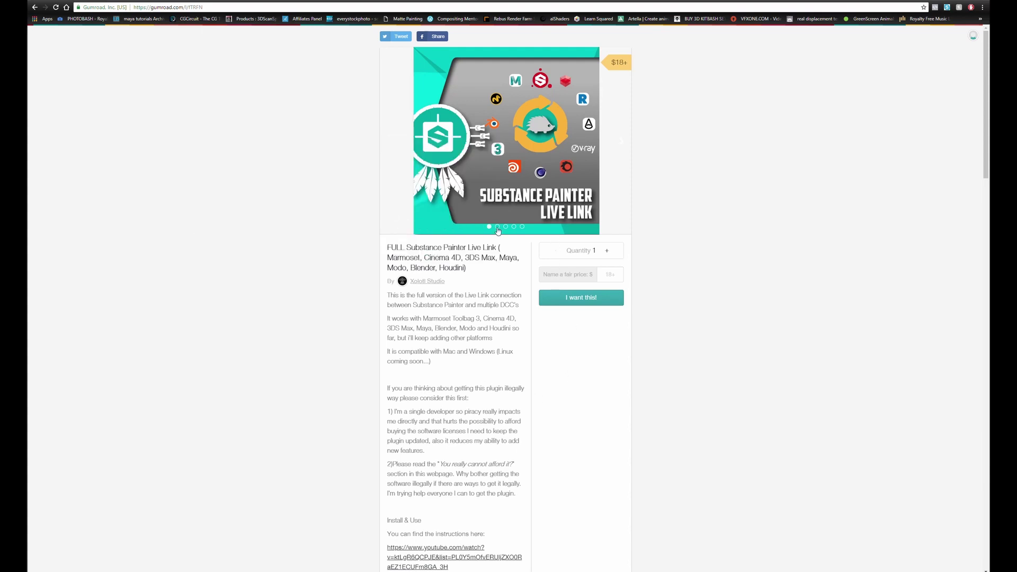
# Show the Install & Use slide in the Live Link product image carousel
pyautogui.click(497, 227)
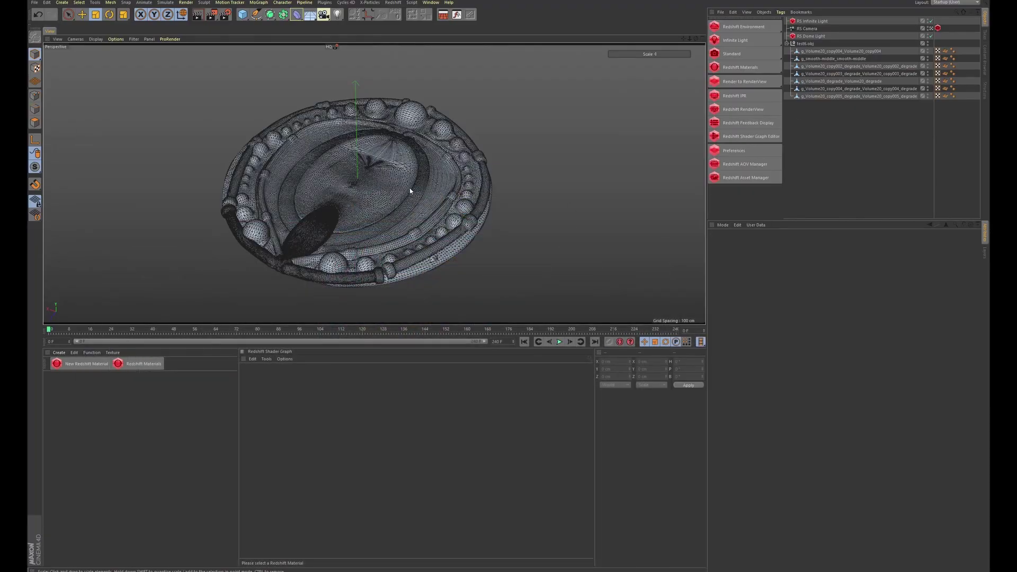
# Widen the side panels, reframe the wireframe dish, and select g_smooth-middle_smooth-middle
pyautogui.keyDown('alt'); pyautogui.moveTo(410, 190); pyautogui.dragTo(518, 202); pyautogui.keyUp('alt')
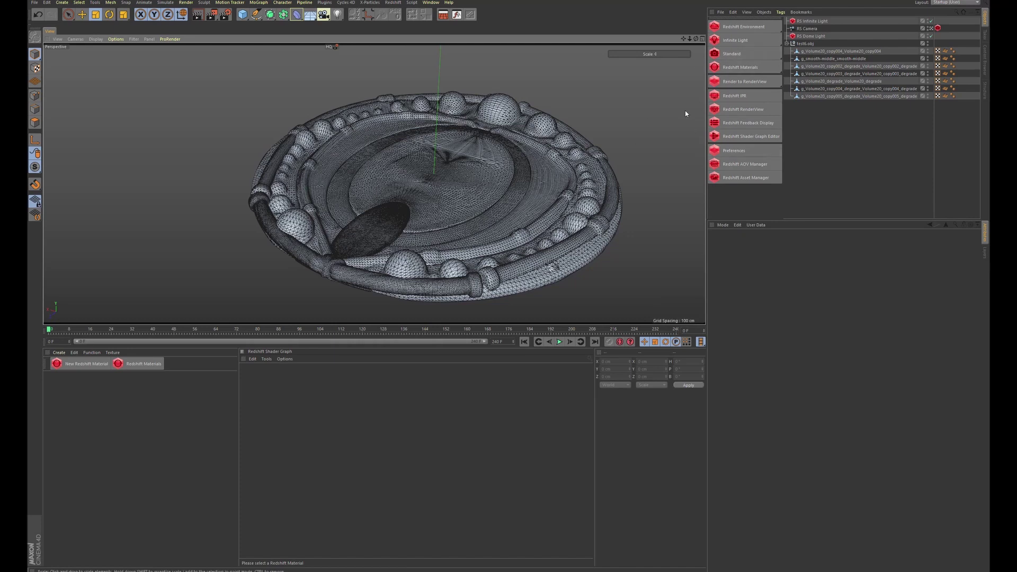
pyautogui.moveTo(706, 115); pyautogui.dragTo(638, 115)
pyautogui.keyDown('alt'); pyautogui.moveTo(436, 187); pyautogui.dragTo(360, 178, button='middle'); pyautogui.keyUp('alt')
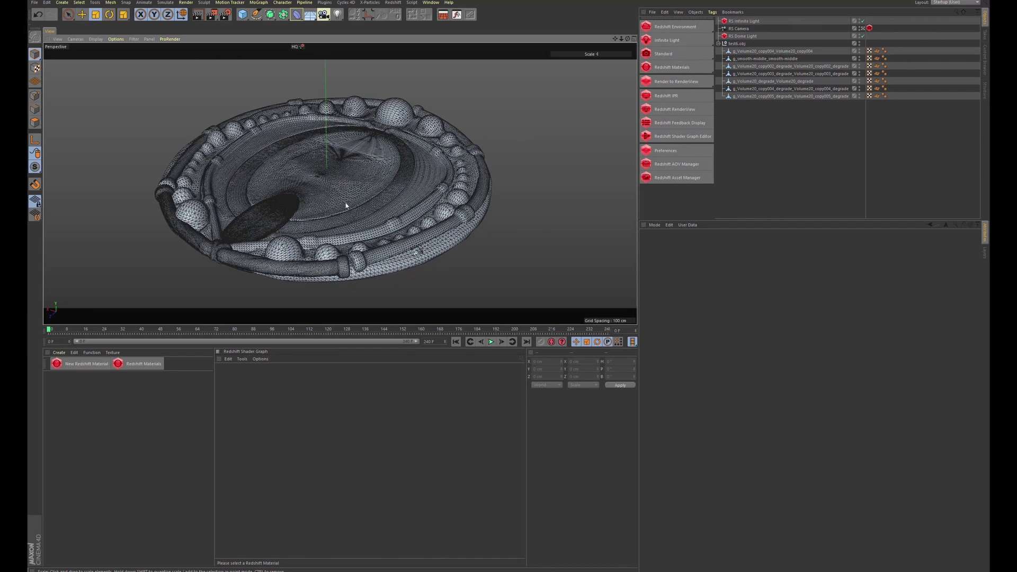
pyautogui.click(744, 58)
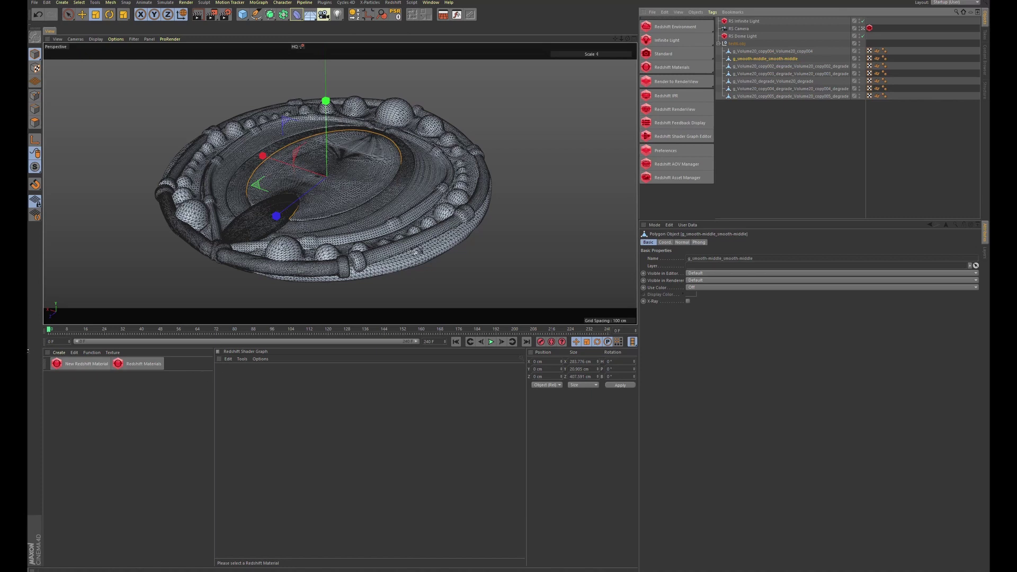
# Create a new material, assign it to the small oval piece, and make it bright green
pyautogui.click(59, 353)
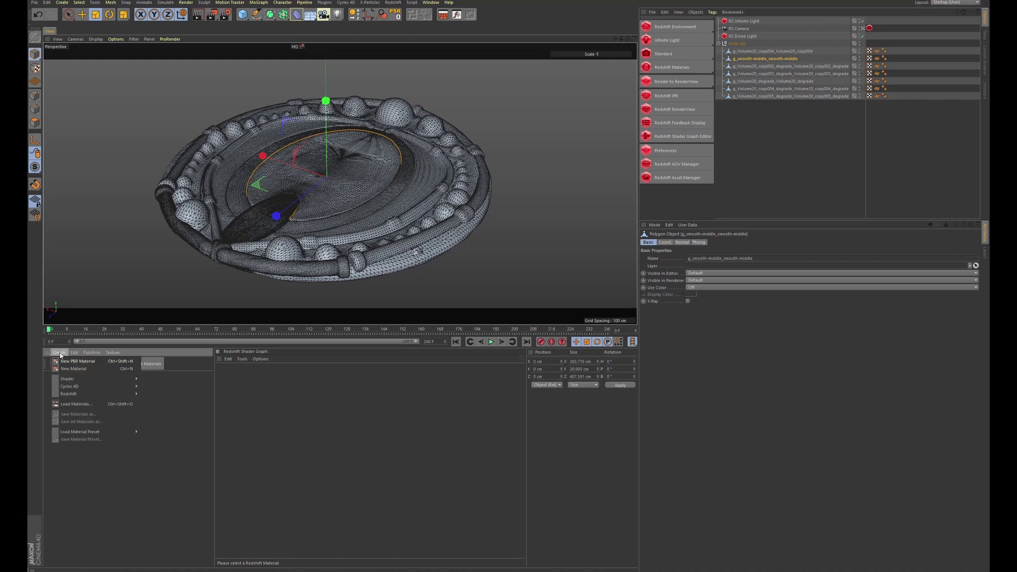
pyautogui.click(73, 368)
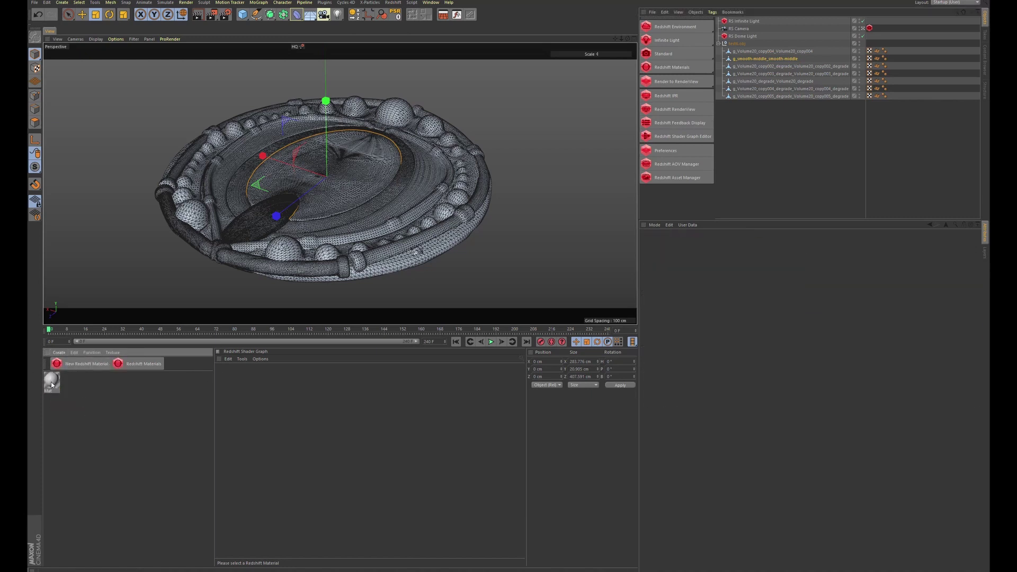
pyautogui.moveTo(359, 329); pyautogui.dragTo(747, 51)
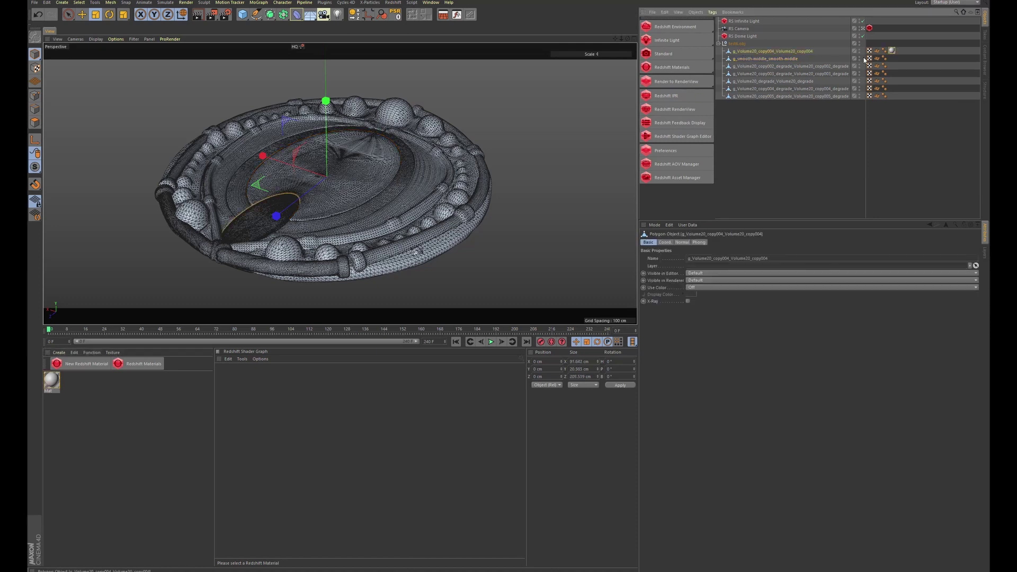
pyautogui.doubleClick(52, 381)
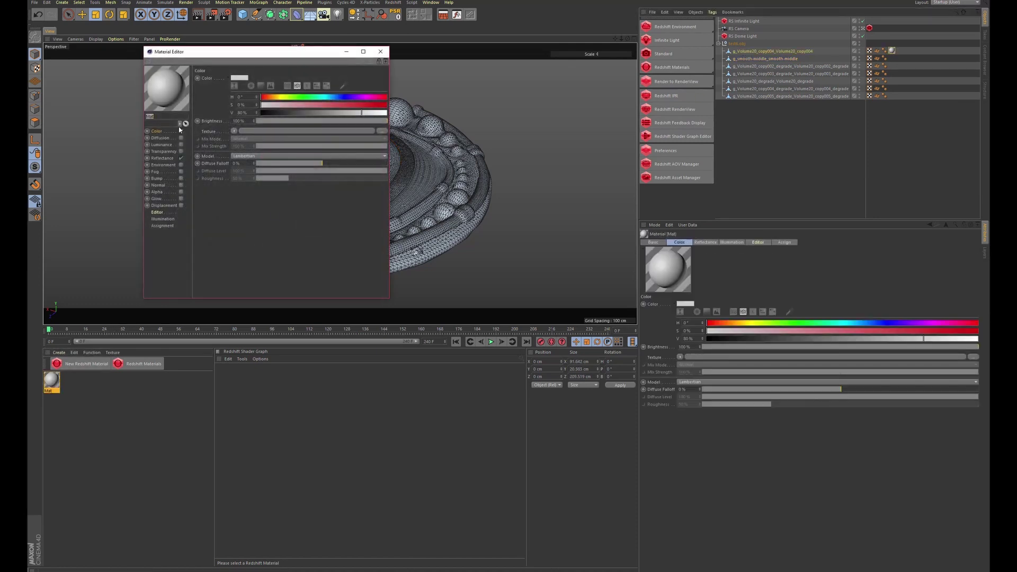
pyautogui.moveTo(278, 99); pyautogui.dragTo(300, 98)
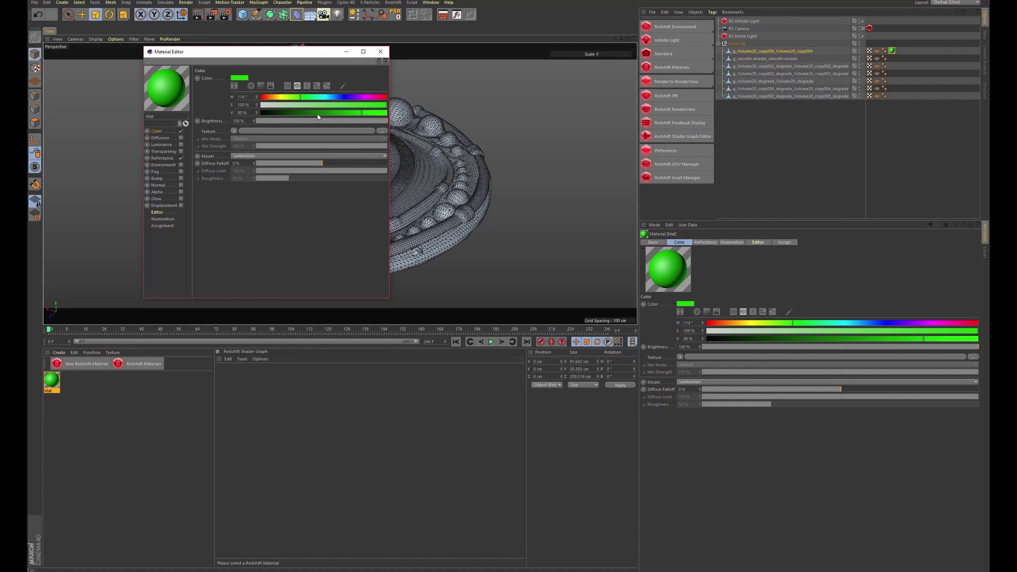
pyautogui.moveTo(329, 52); pyautogui.dragTo(624, 173)
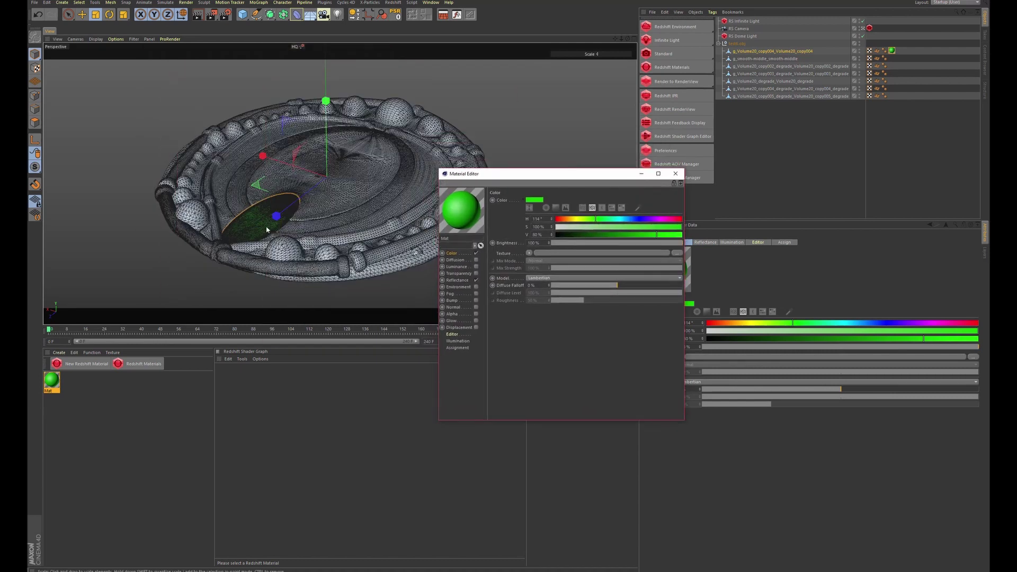
# Switch the viewport to solid shading and rename the green material small_mid
pyautogui.click(116, 39)
pyautogui.moveTo(96, 39)
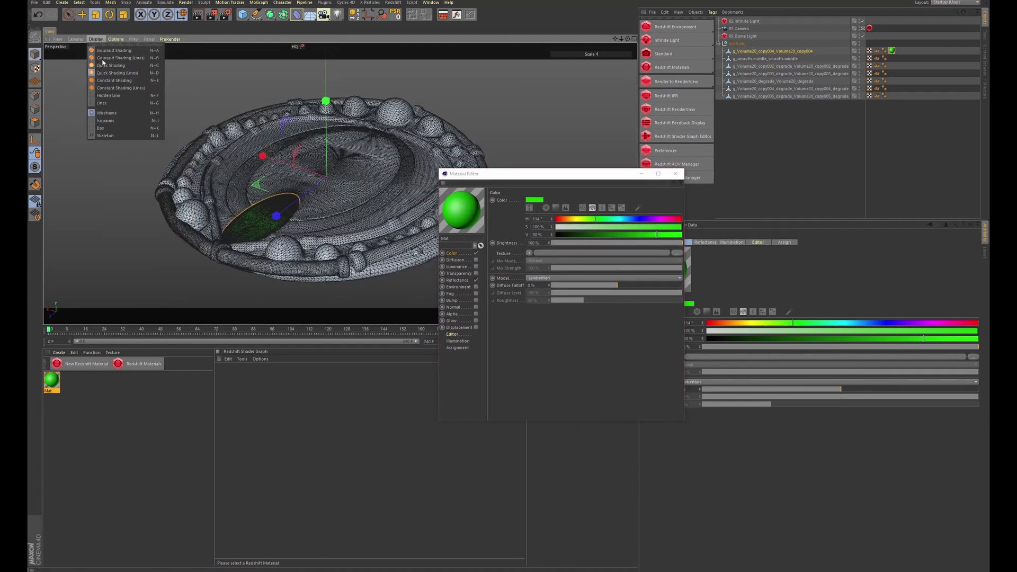
pyautogui.click(105, 66)
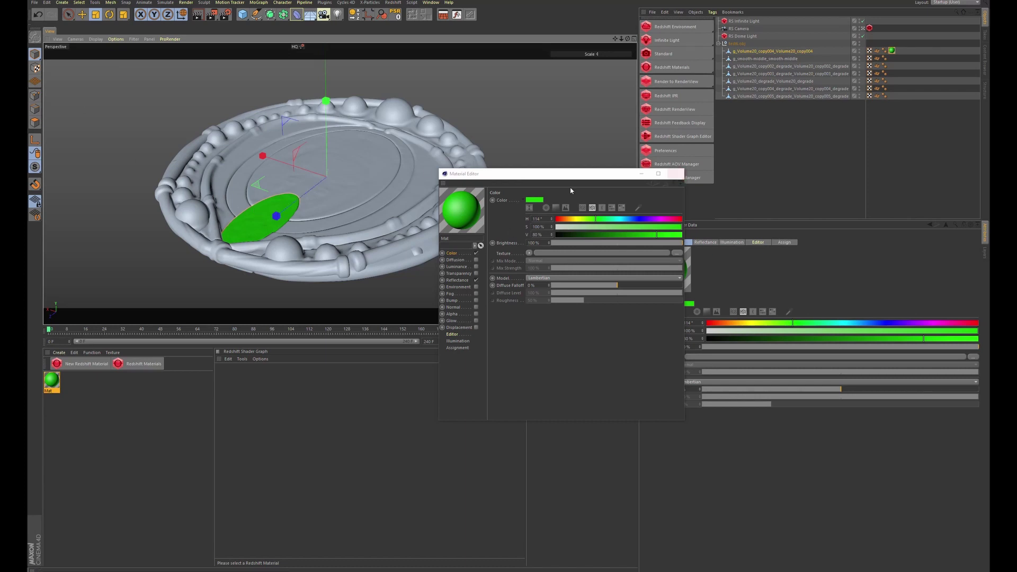
pyautogui.doubleClick(466, 239)
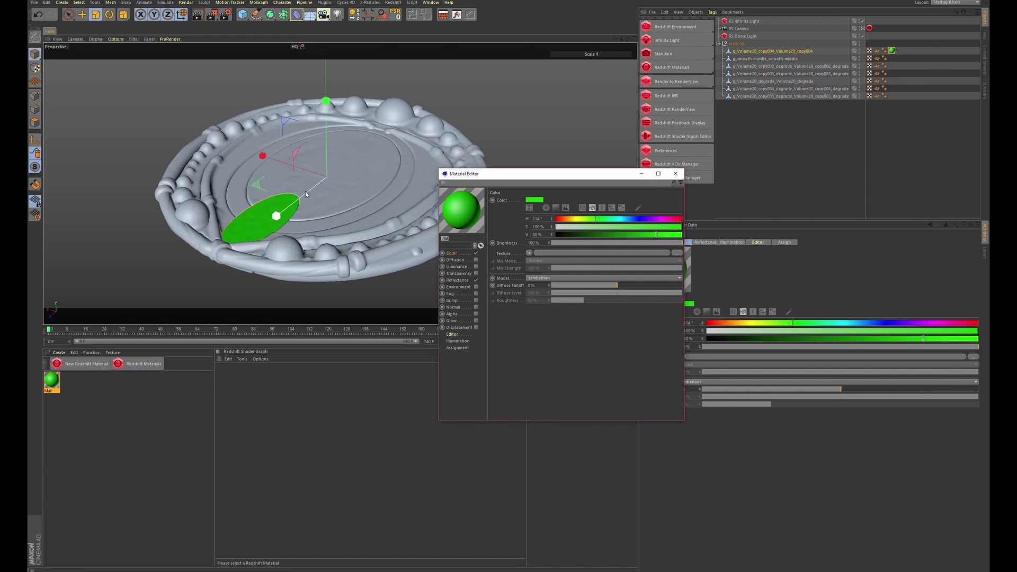
pyautogui.write('small_mid')
pyautogui.press('Return')
pyautogui.click(675, 173)
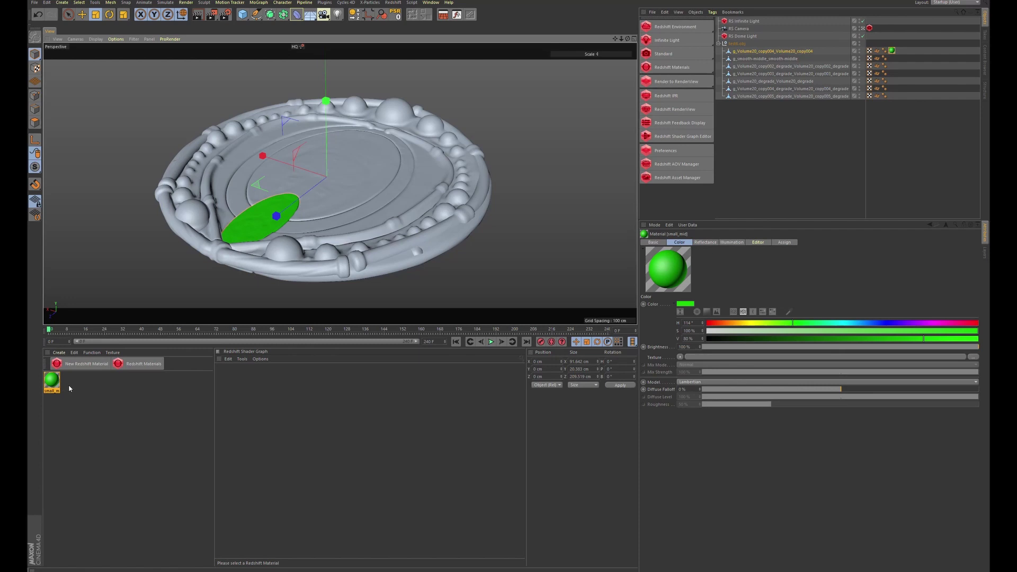
# Duplicate small_mid onto the g_smooth-middle disc, rename it big_mid, and recolour it cyan
pyautogui.keyDown('ctrl'); pyautogui.moveTo(51, 380); pyautogui.dragTo(73, 387); pyautogui.keyUp('ctrl')
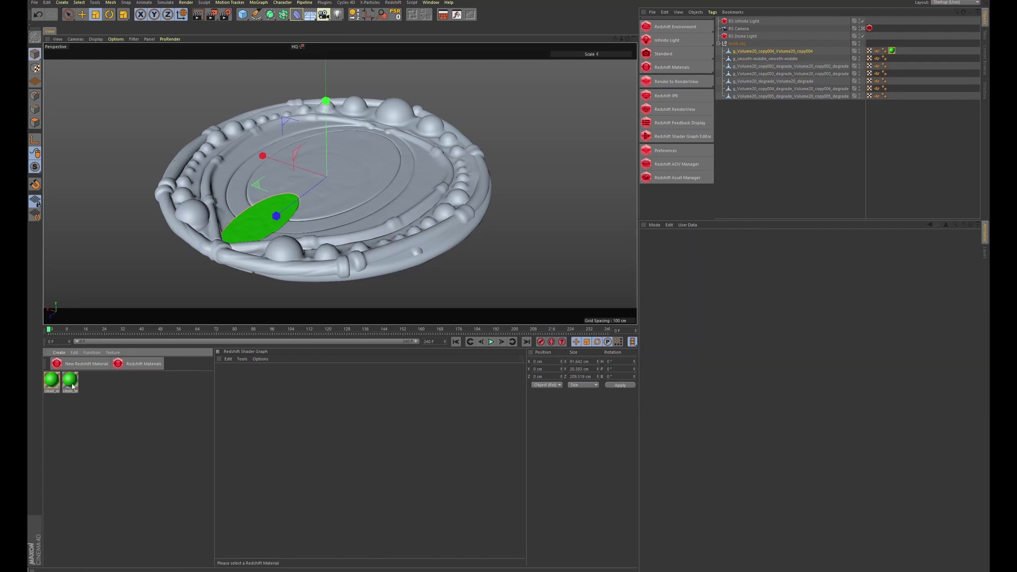
pyautogui.click(72, 387)
pyautogui.moveTo(72, 386); pyautogui.dragTo(762, 59)
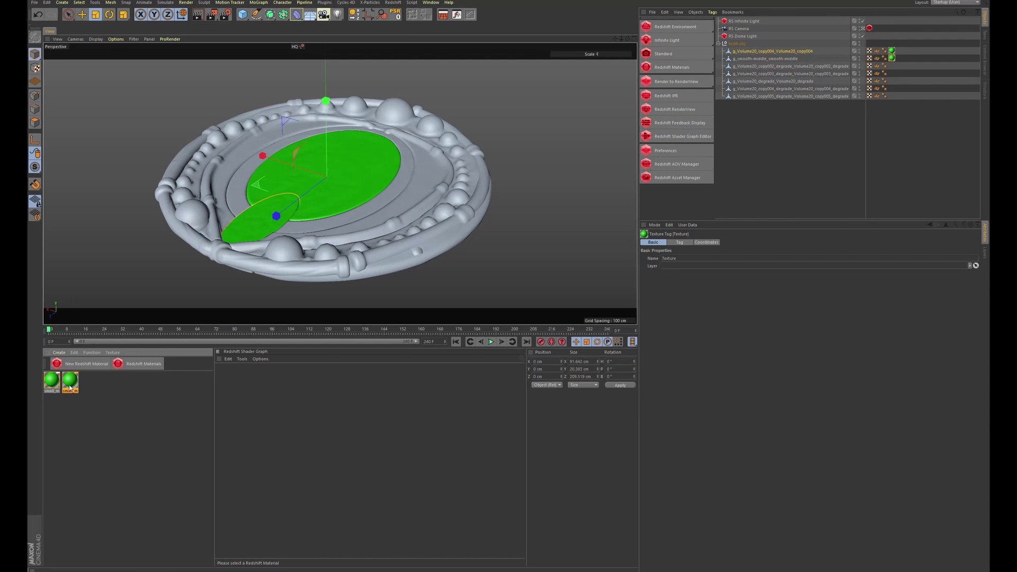
pyautogui.doubleClick(70, 387)
pyautogui.click(171, 105)
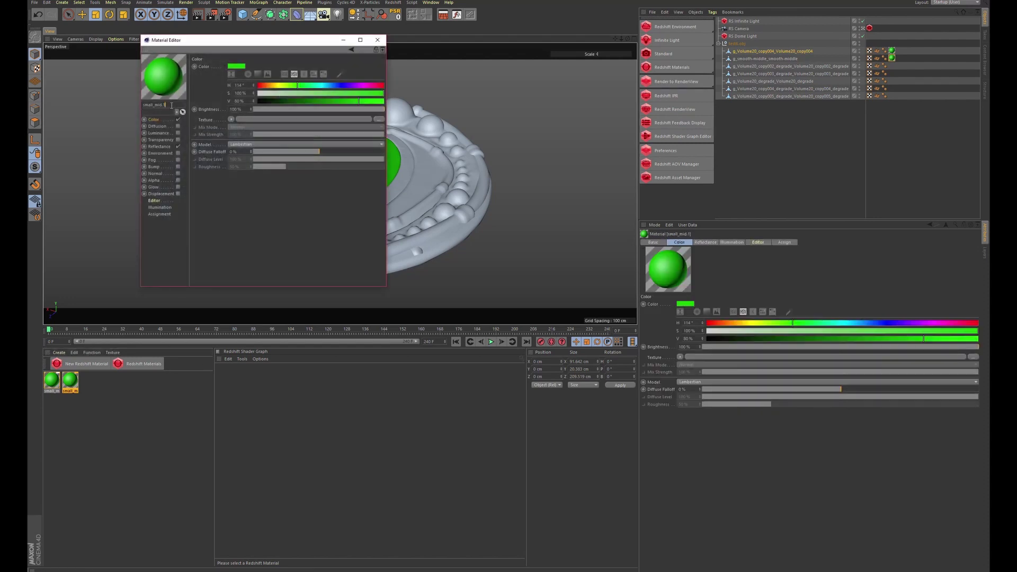
pyautogui.moveTo(154, 105); pyautogui.dragTo(125, 104)
pyautogui.click(323, 85)
pyautogui.click(376, 41)
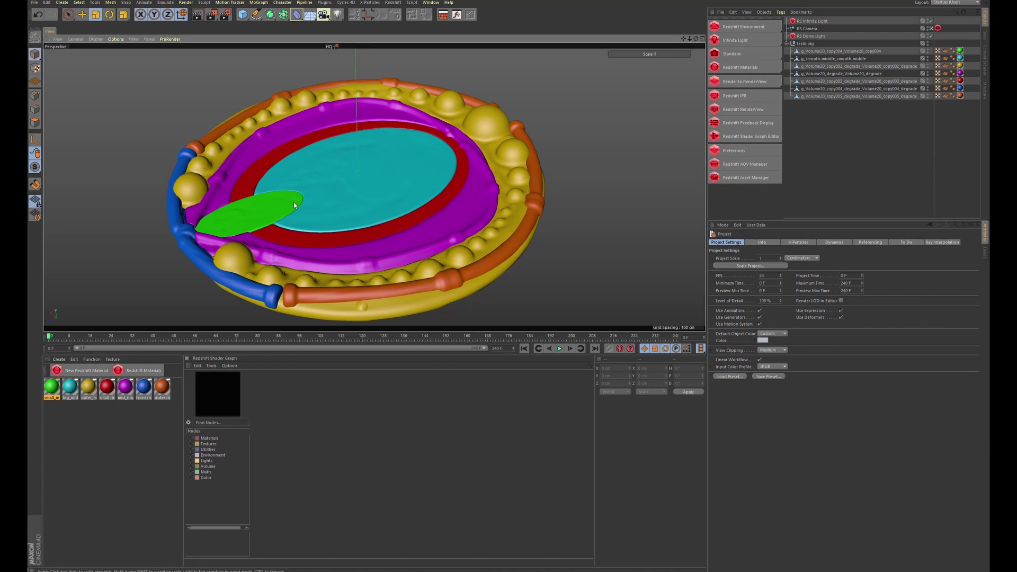
pyautogui.keyDown('alt'); pyautogui.moveTo(293, 202); pyautogui.dragTo(196, 210); pyautogui.keyUp('alt')
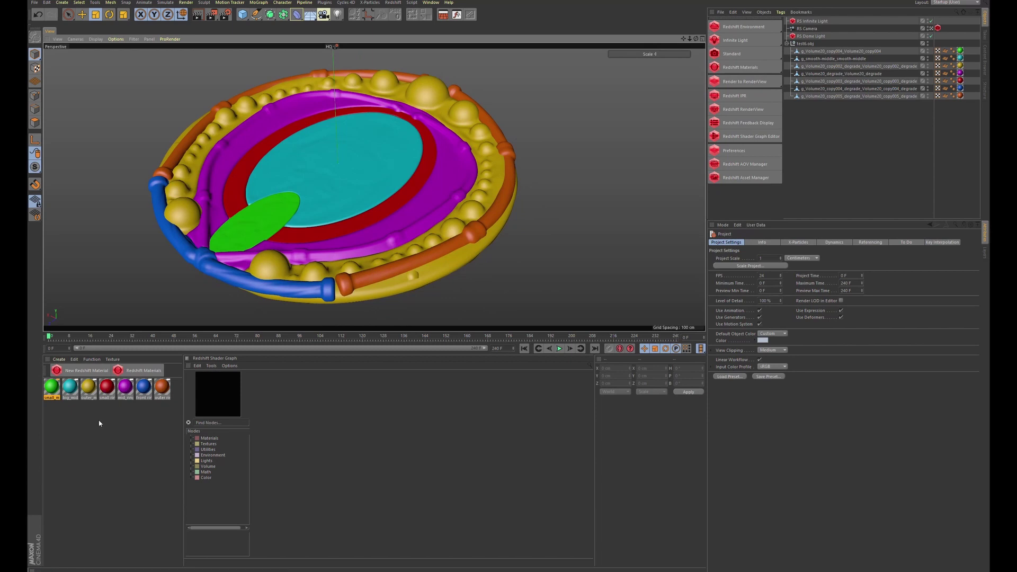
pyautogui.click(34, 2)
pyautogui.moveTo(72, 141)
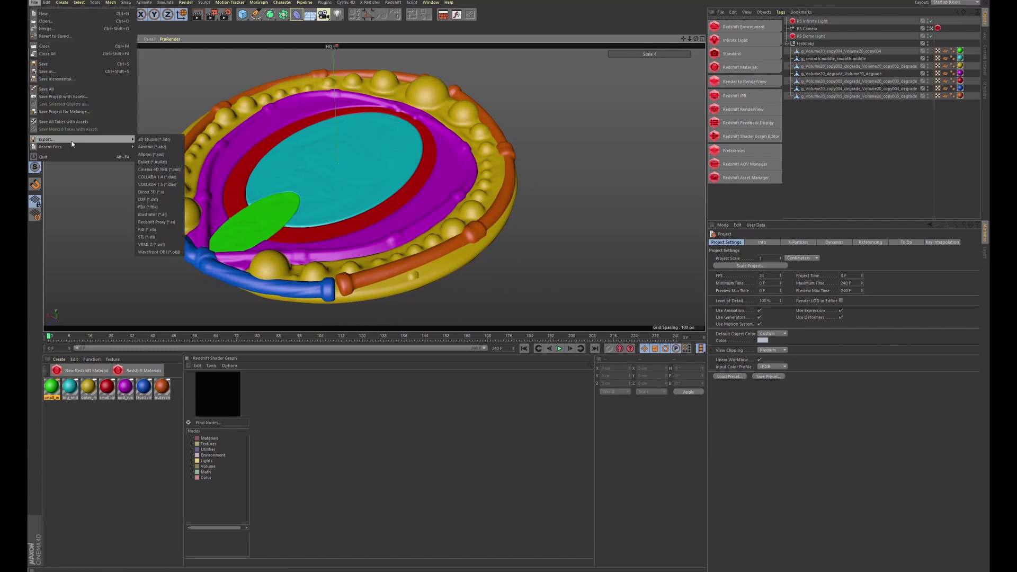
pyautogui.click(159, 252)
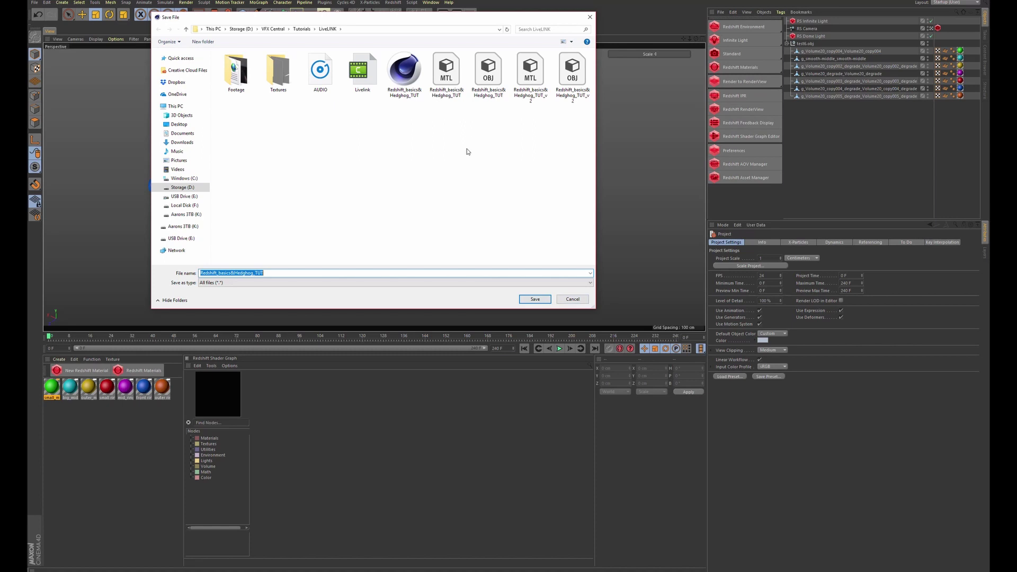
pyautogui.click(572, 300)
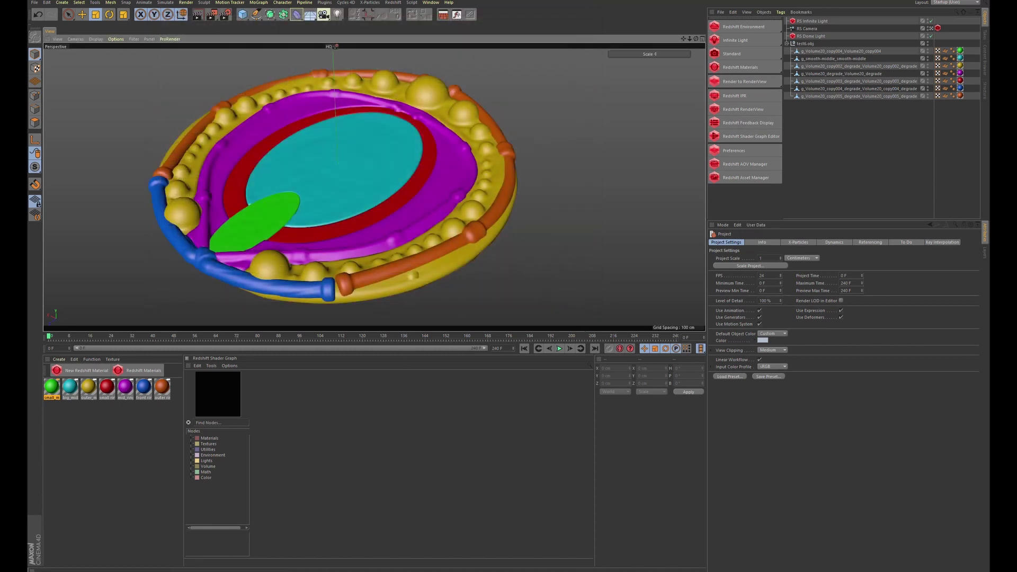
pyautogui.moveTo(589, 569)
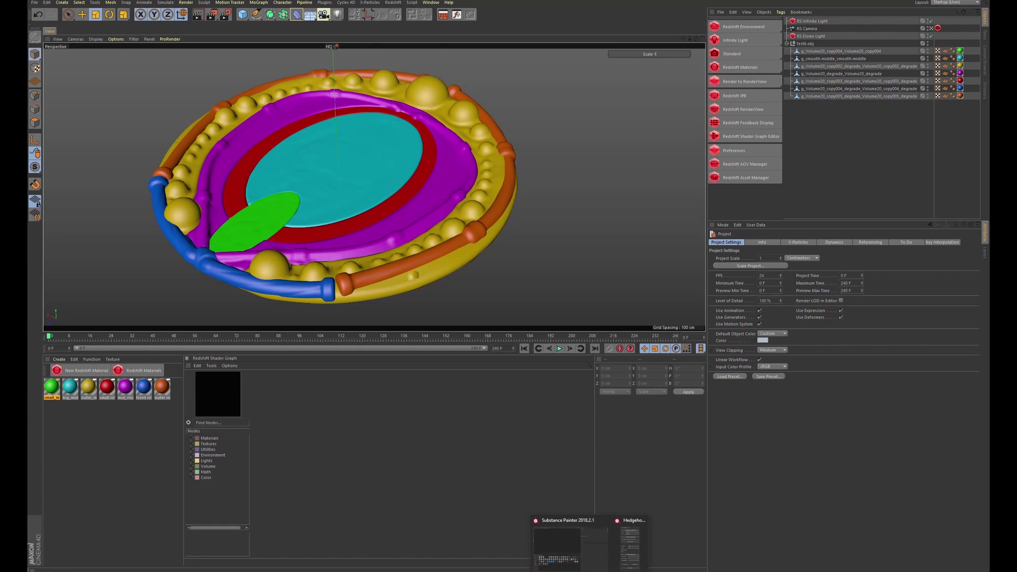
# Start a new Substance Painter project using the Redshift_basics&Hedghog_TUT.obj mesh
pyautogui.click(557, 543)
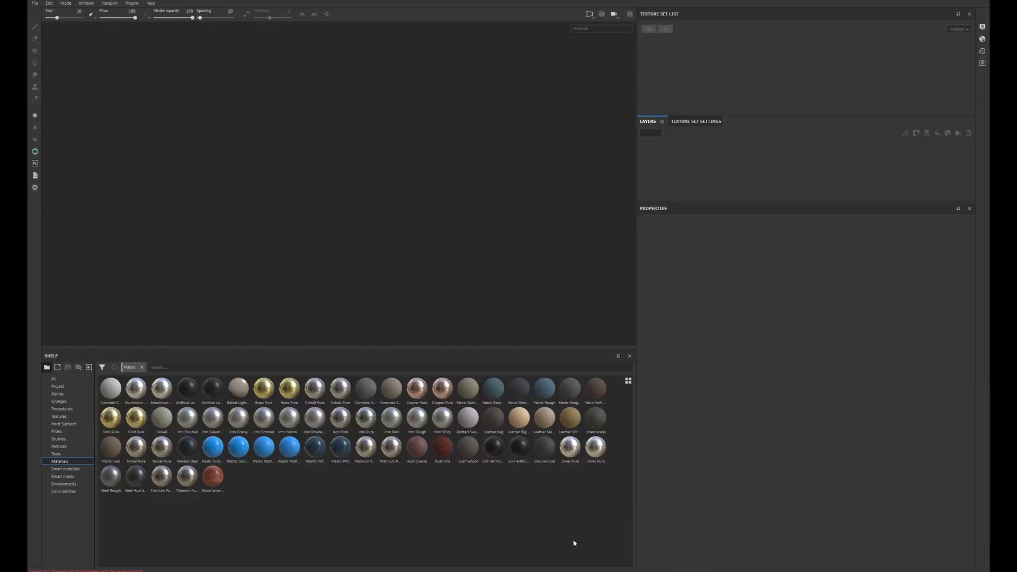
pyautogui.click(36, 5)
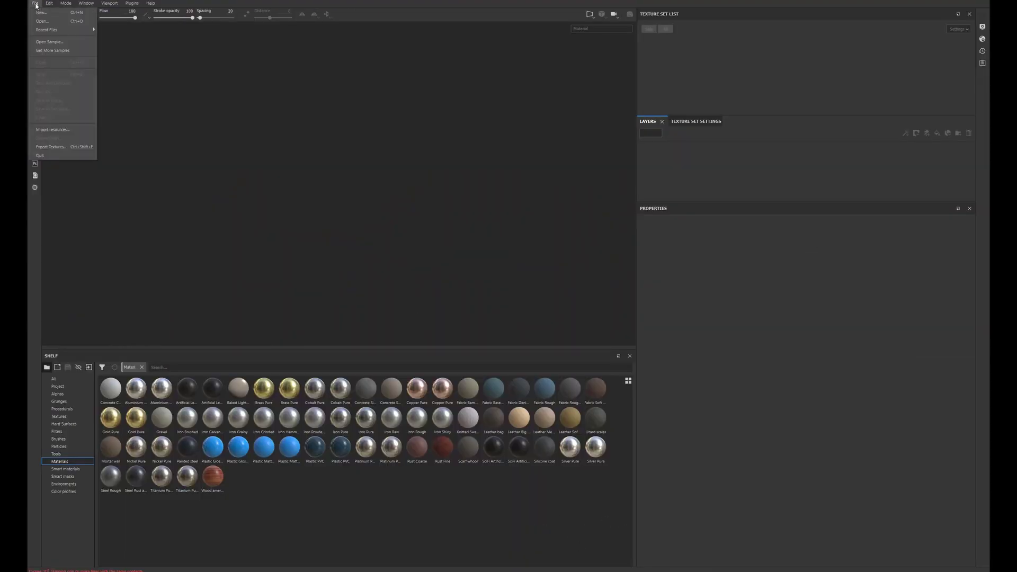
pyautogui.click(47, 17)
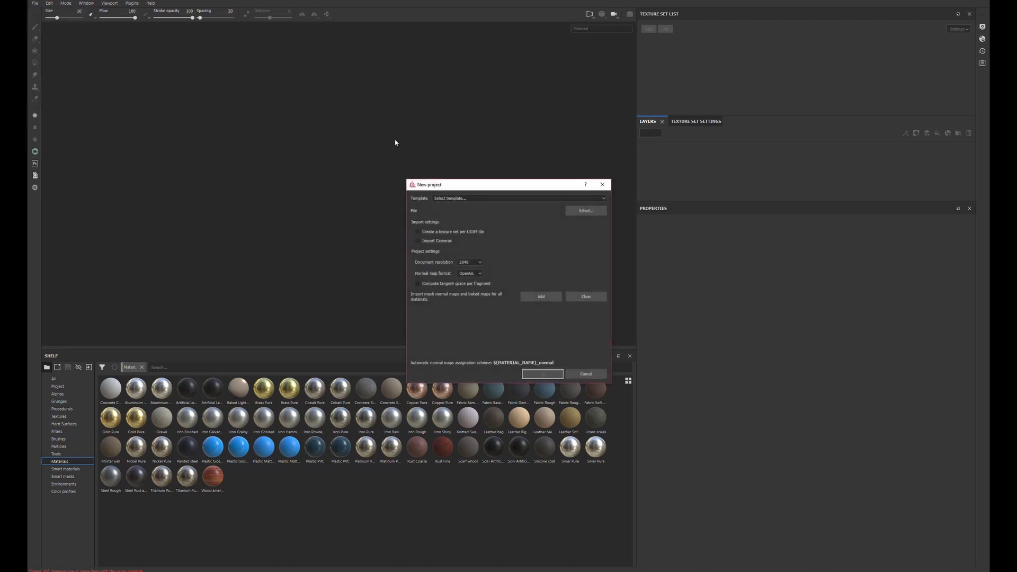
pyautogui.moveTo(444, 189); pyautogui.dragTo(195, 84)
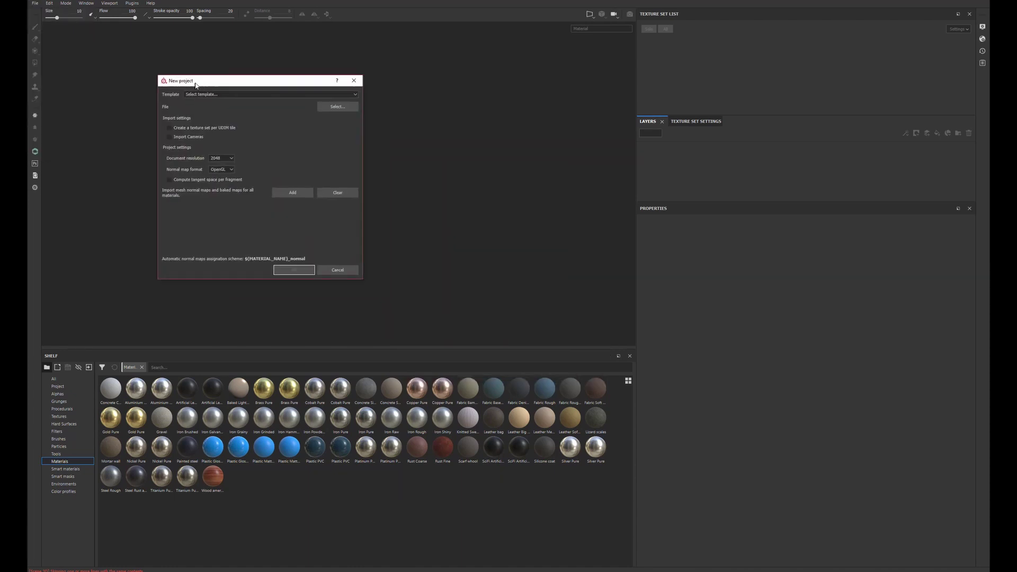
pyautogui.click(339, 108)
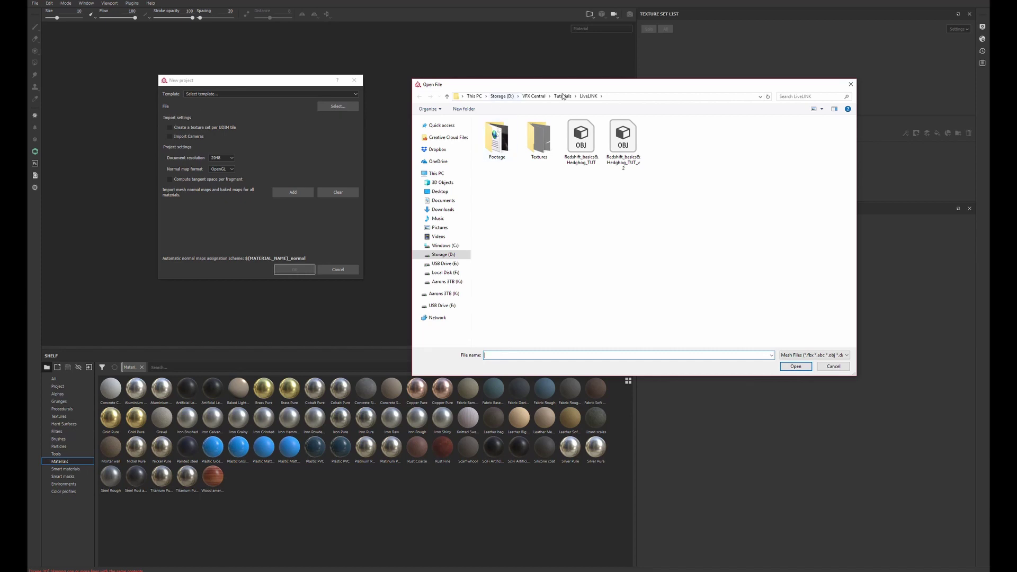
pyautogui.click(585, 142)
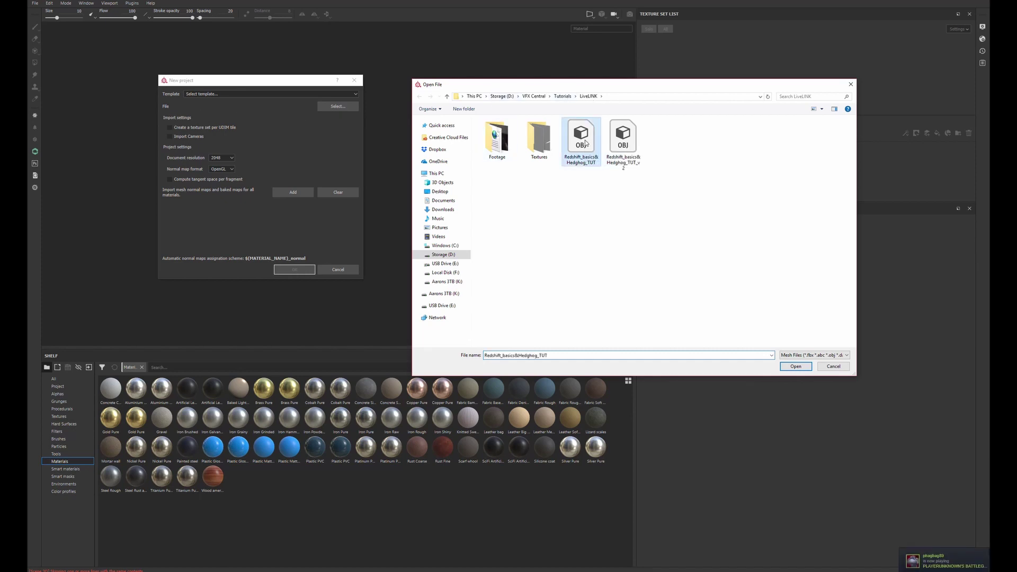
pyautogui.click(796, 367)
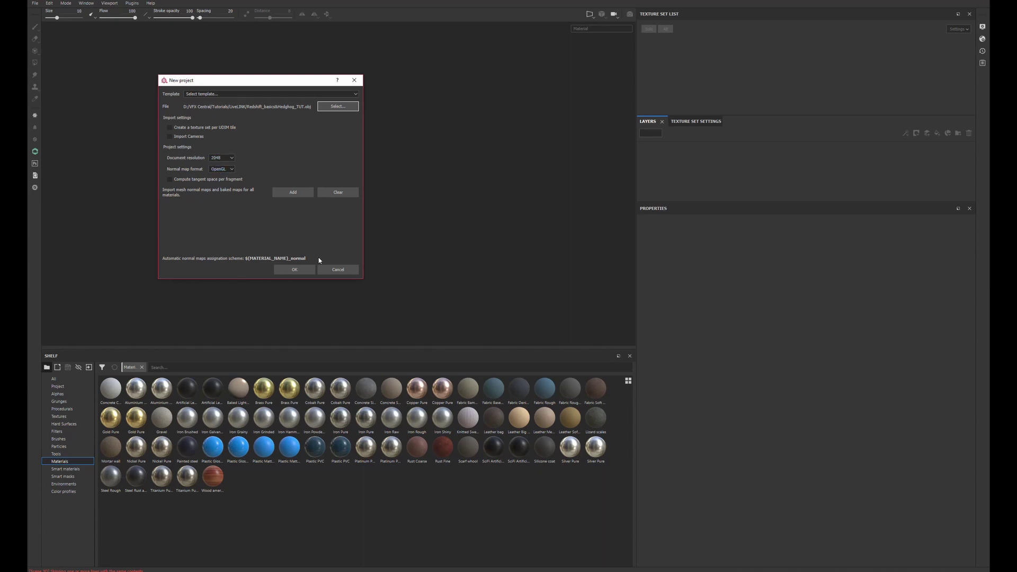
pyautogui.click(302, 269)
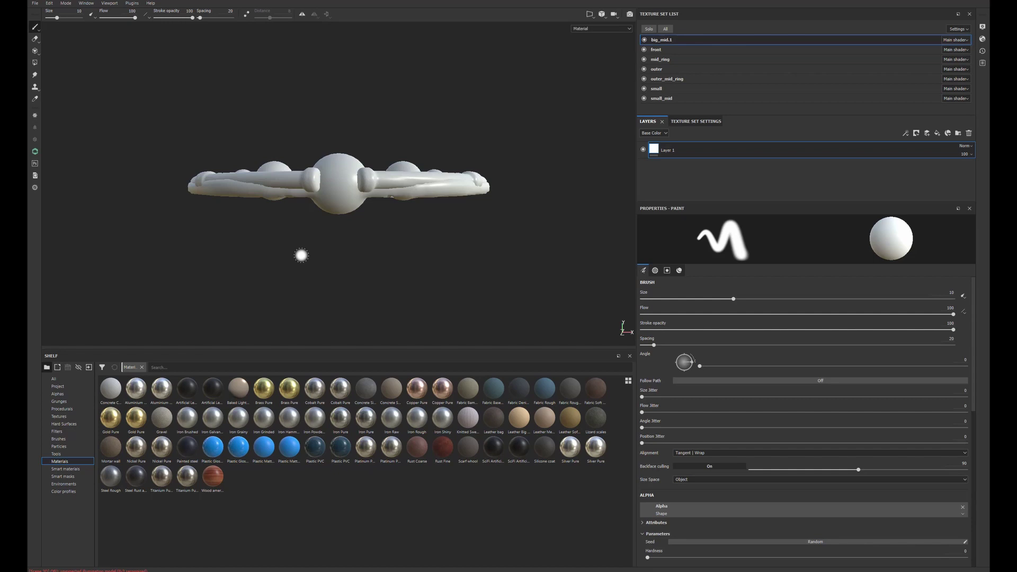
pyautogui.moveTo(352, 136)
pyautogui.keyDown('alt'); pyautogui.mouseDown()
pyautogui.moveTo(373, 131)
pyautogui.moveTo(356, 95)
pyautogui.mouseUp(); pyautogui.keyUp('alt')
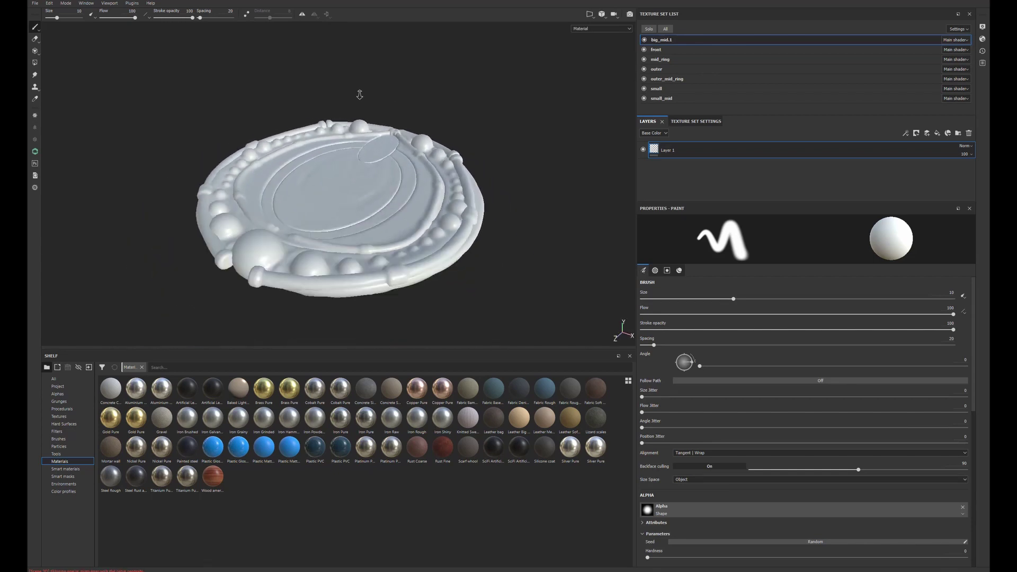
pyautogui.click(644, 40)
pyautogui.click(644, 40)
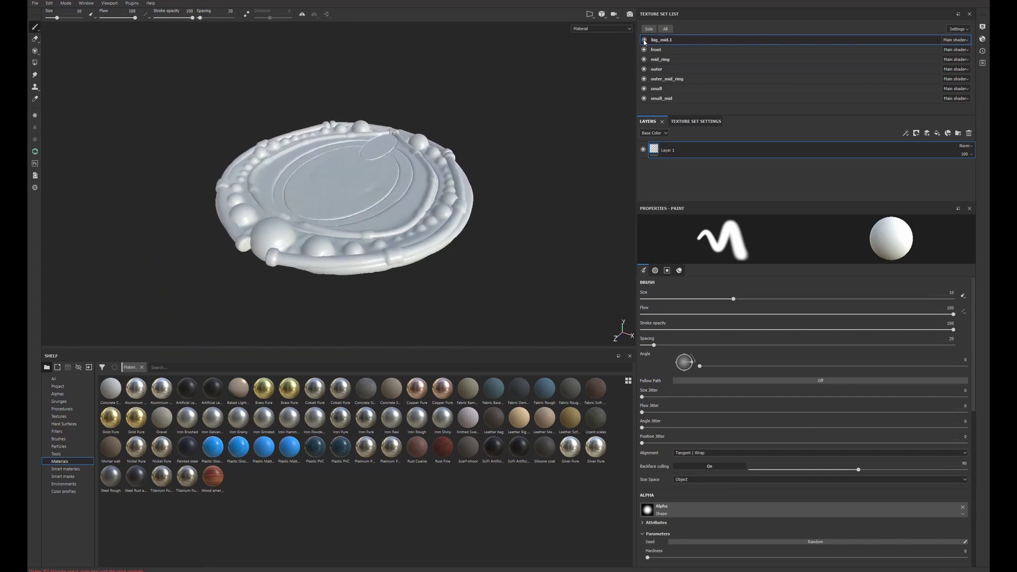
pyautogui.click(644, 60)
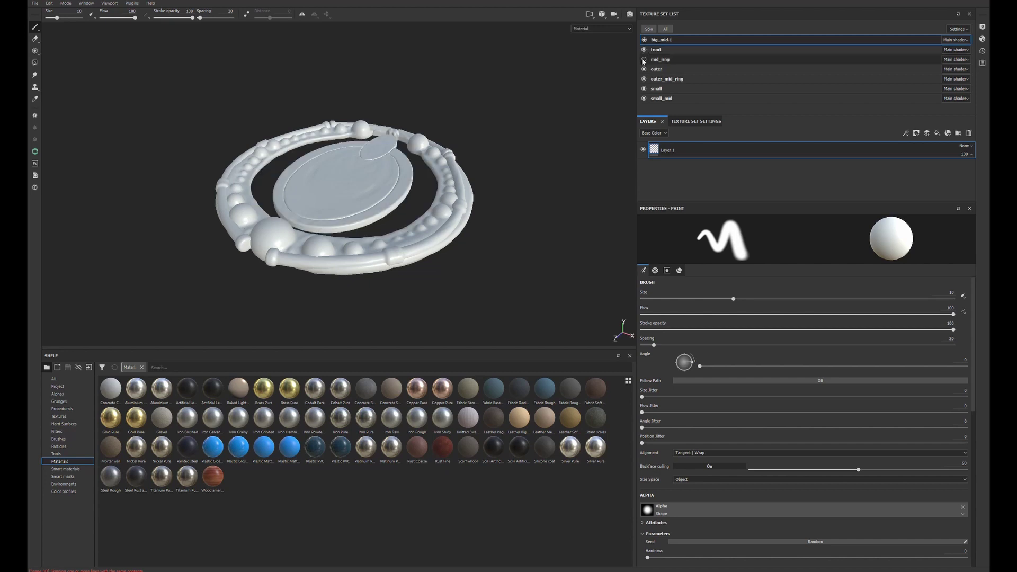
pyautogui.click(644, 59)
pyautogui.click(644, 69)
pyautogui.click(644, 69)
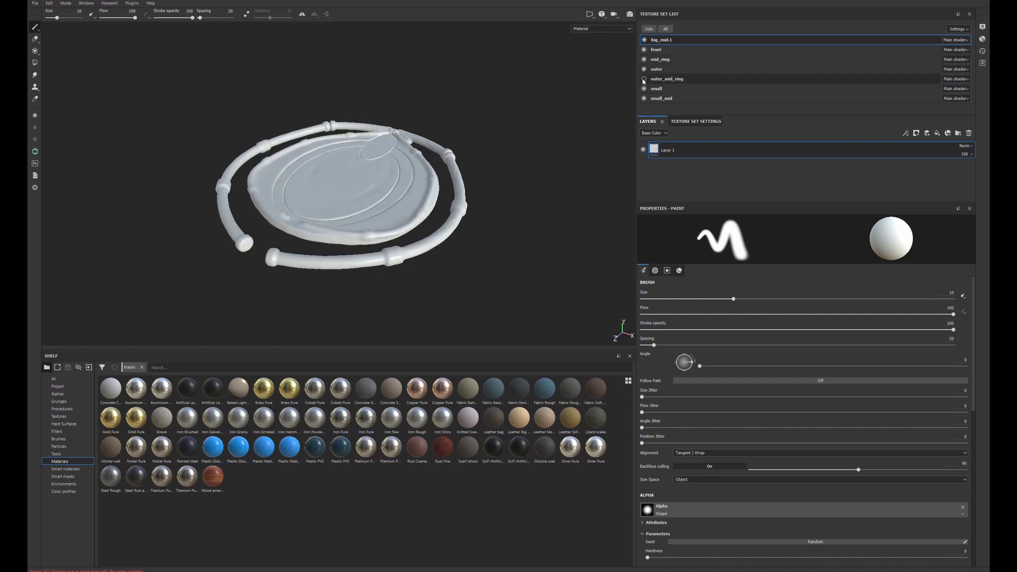
pyautogui.click(643, 79)
pyautogui.keyDown('alt'); pyautogui.moveTo(424, 158); pyautogui.dragTo(351, 168); pyautogui.keyUp('alt')
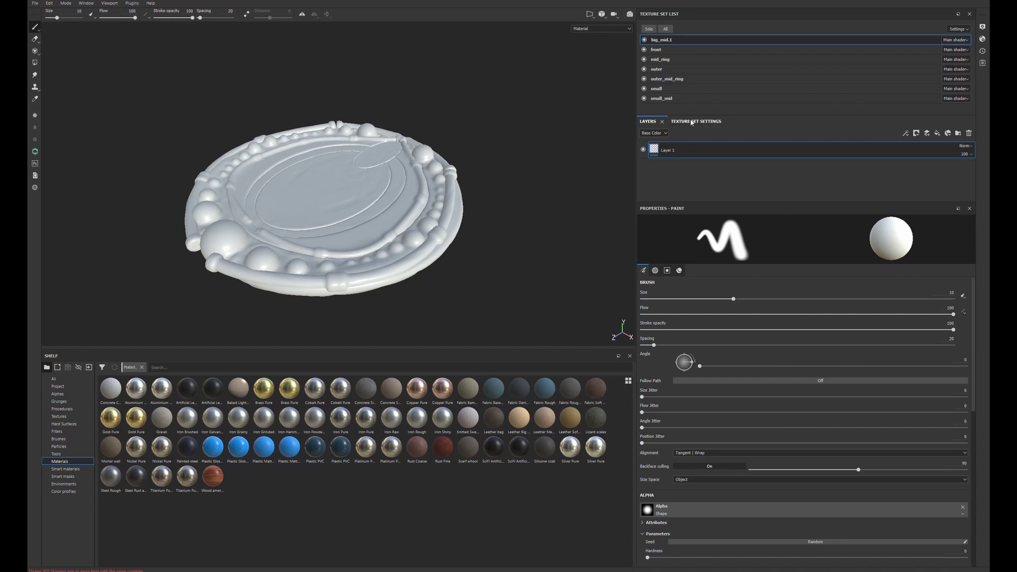
# From Texture Set Settings, bake mesh maps for all texture sets at 2048 output size
pyautogui.click(691, 122)
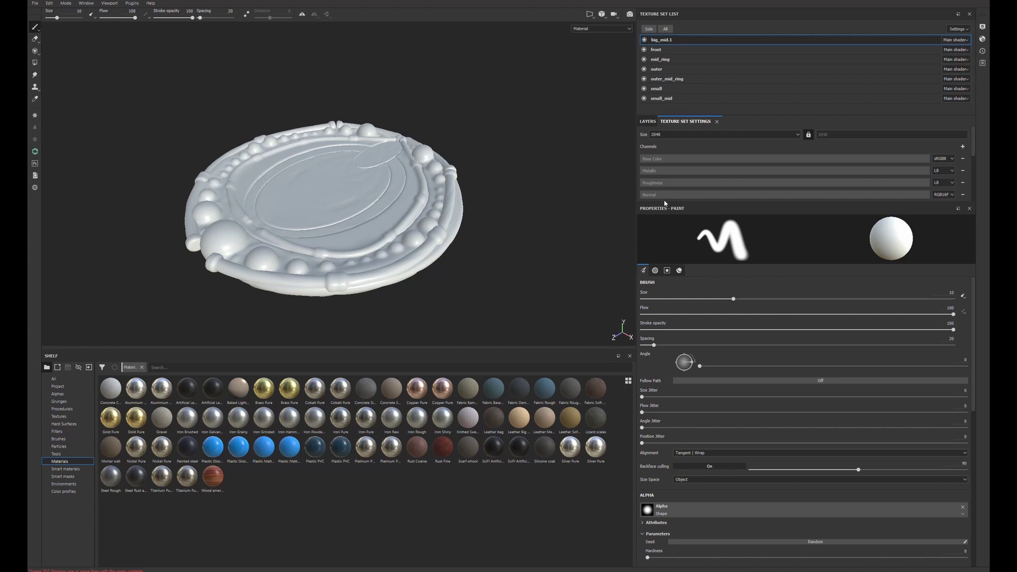
pyautogui.moveTo(664, 202); pyautogui.dragTo(664, 365)
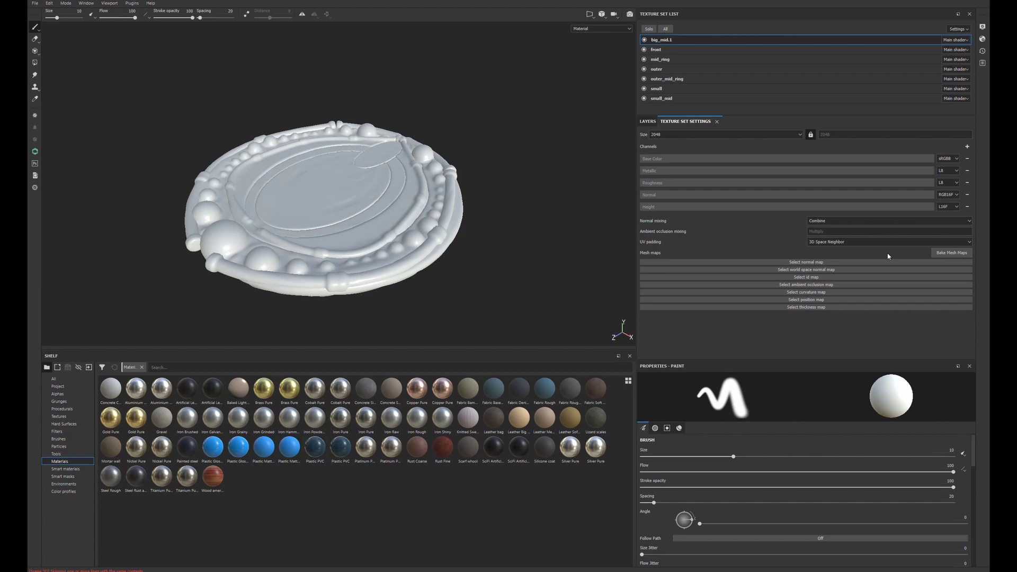
pyautogui.click(947, 252)
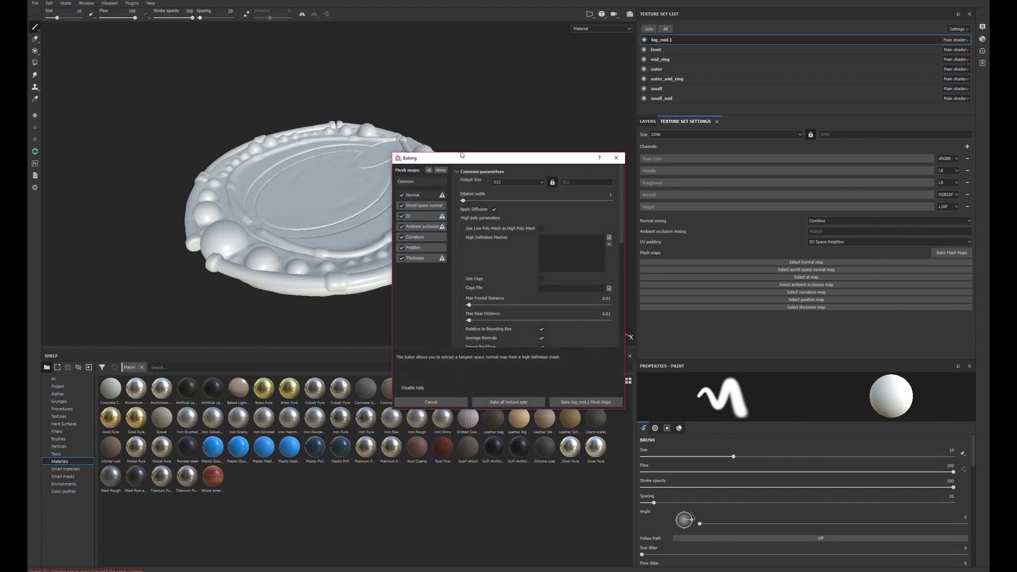
pyautogui.moveTo(477, 162); pyautogui.dragTo(468, 78)
pyautogui.click(508, 98)
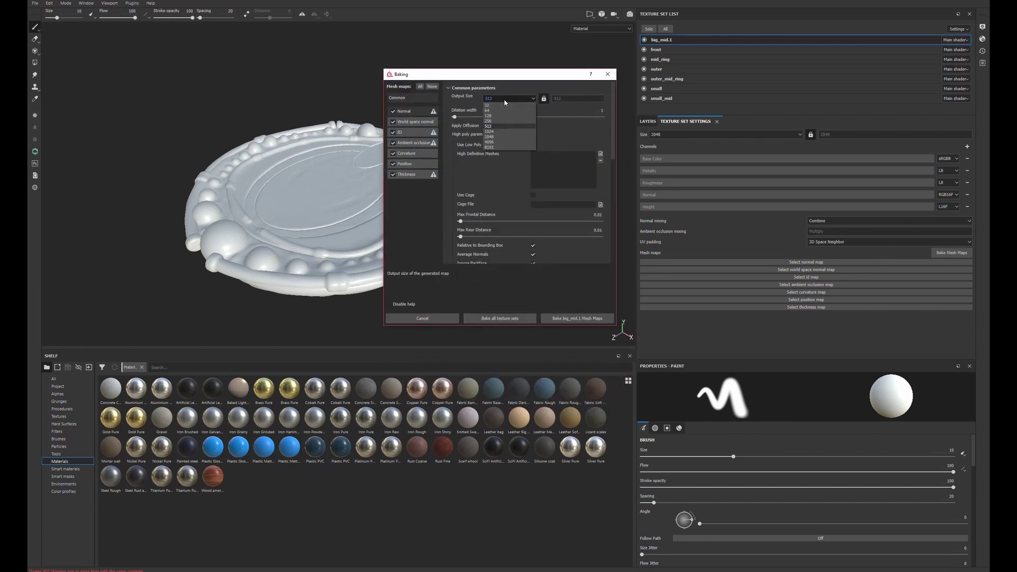
pyautogui.click(496, 137)
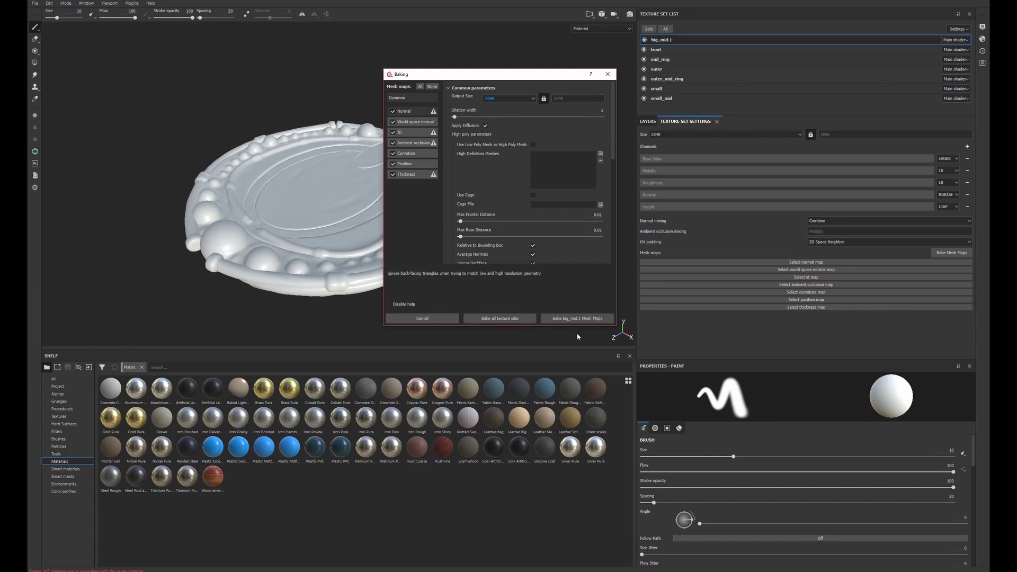
pyautogui.click(487, 319)
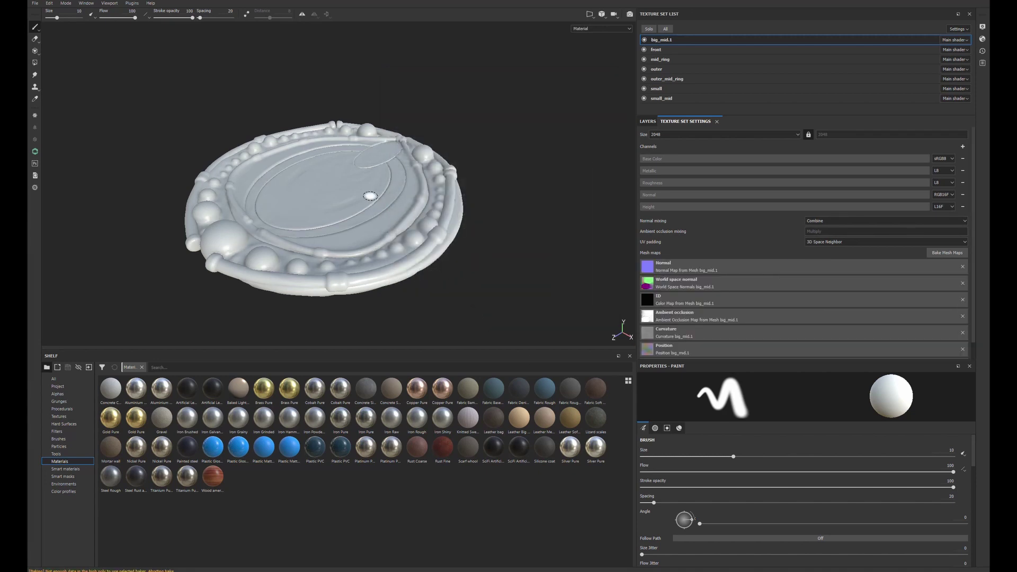
# Solo the big_mid.1 texture set and zoom in on the central disc
pyautogui.moveTo(350, 181)
pyautogui.keyDown('alt'); pyautogui.mouseDown()
pyautogui.moveTo(370, 245)
pyautogui.moveTo(347, 177)
pyautogui.mouseUp(); pyautogui.keyUp('alt')
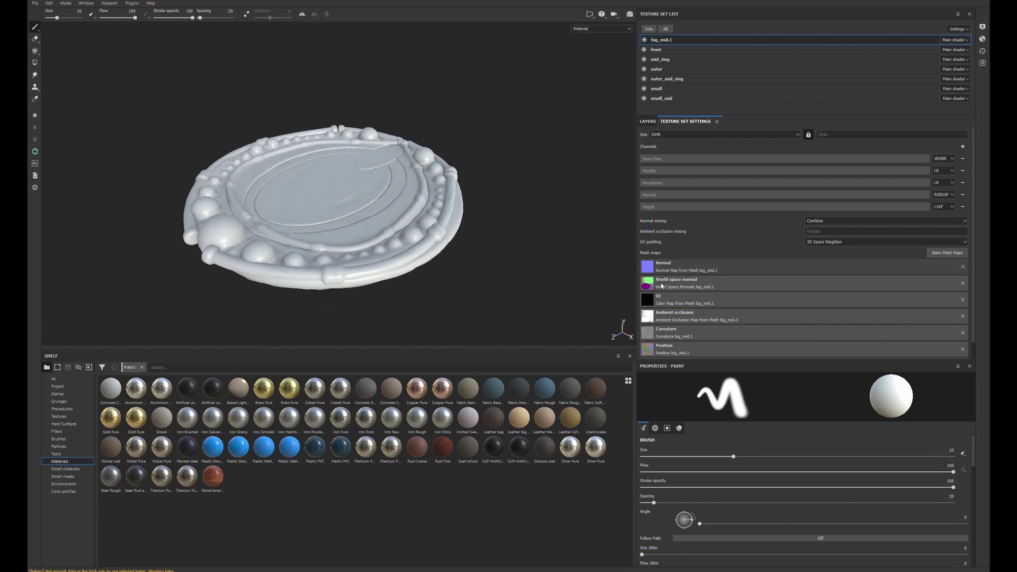
pyautogui.click(644, 40)
pyautogui.click(644, 40)
pyautogui.keyDown('alt'); pyautogui.moveTo(285, 167); pyautogui.dragTo(525, 208); pyautogui.keyUp('alt')
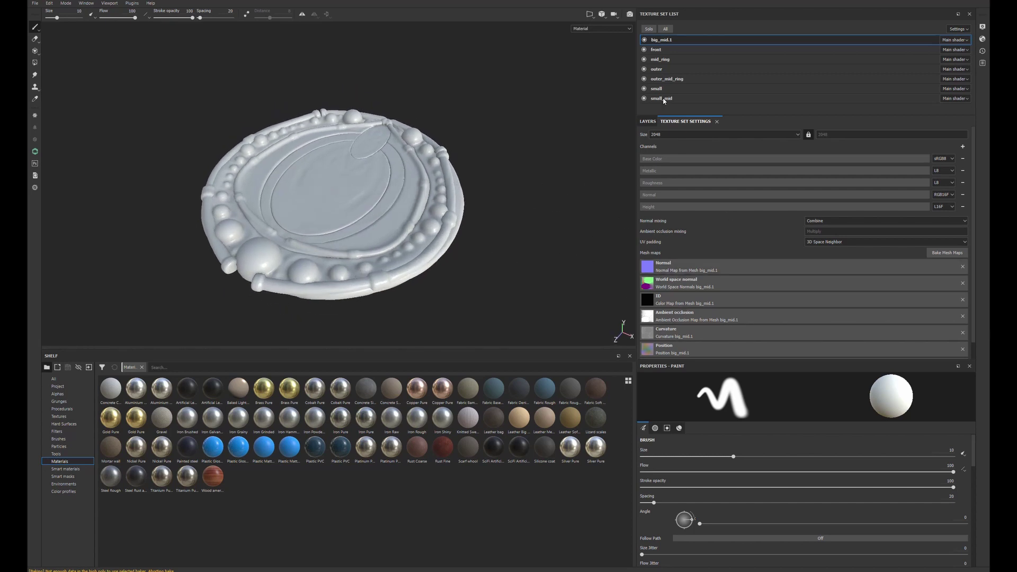
pyautogui.click(648, 29)
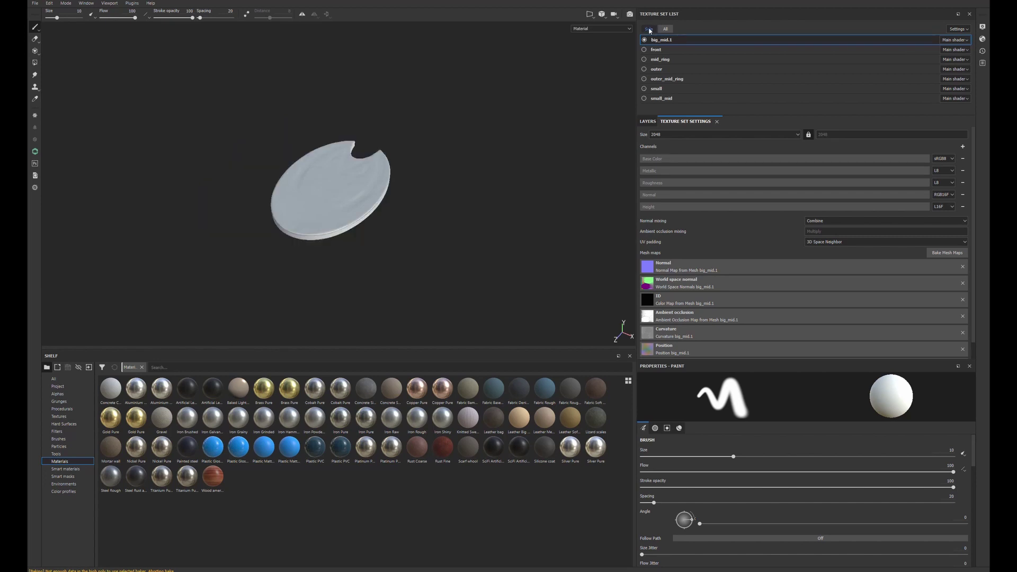
pyautogui.click(665, 29)
pyautogui.click(648, 29)
pyautogui.keyDown('alt'); pyautogui.moveTo(320, 210); pyautogui.dragTo(311, 317, button='right'); pyautogui.keyUp('alt')
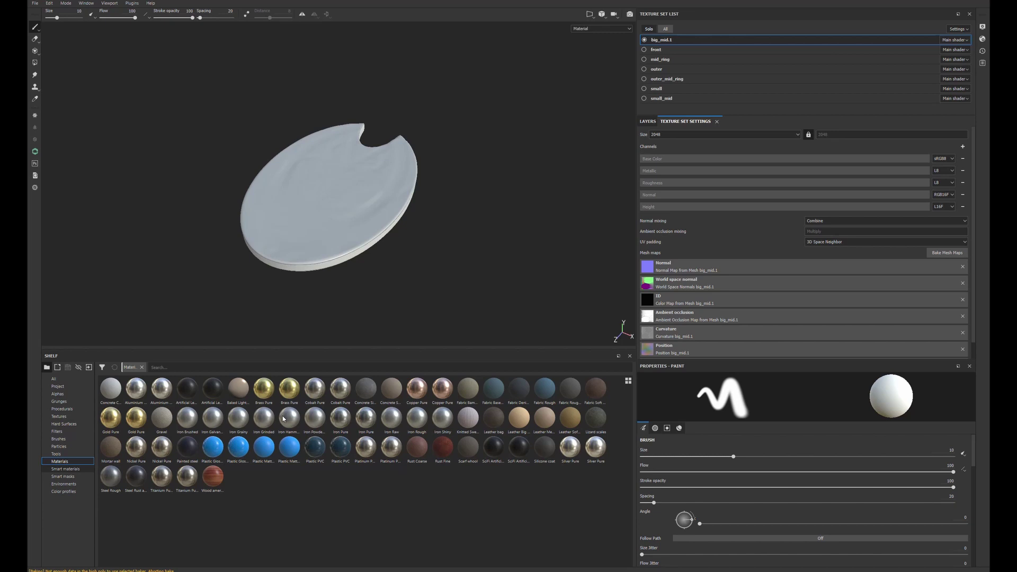
# Drop the Copper Worn smart material onto the disc and expand its layer folder
pyautogui.click(65, 469)
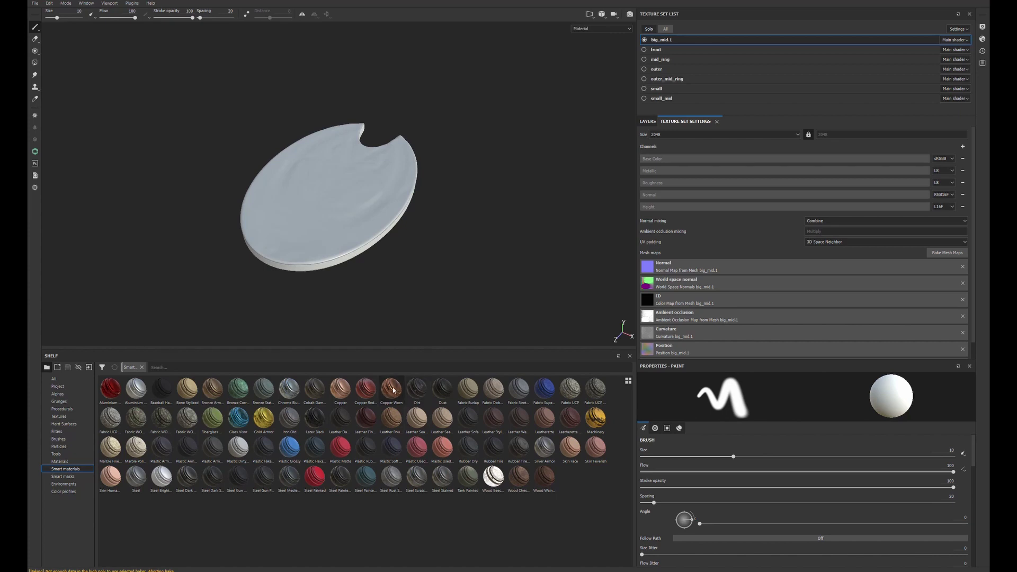
pyautogui.moveTo(393, 391); pyautogui.dragTo(526, 293)
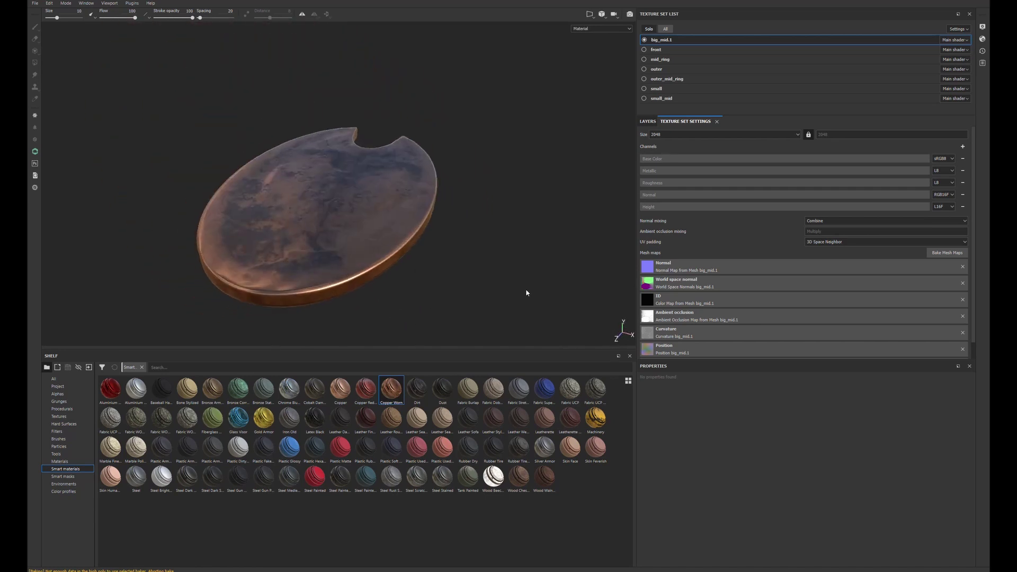
pyautogui.click(645, 122)
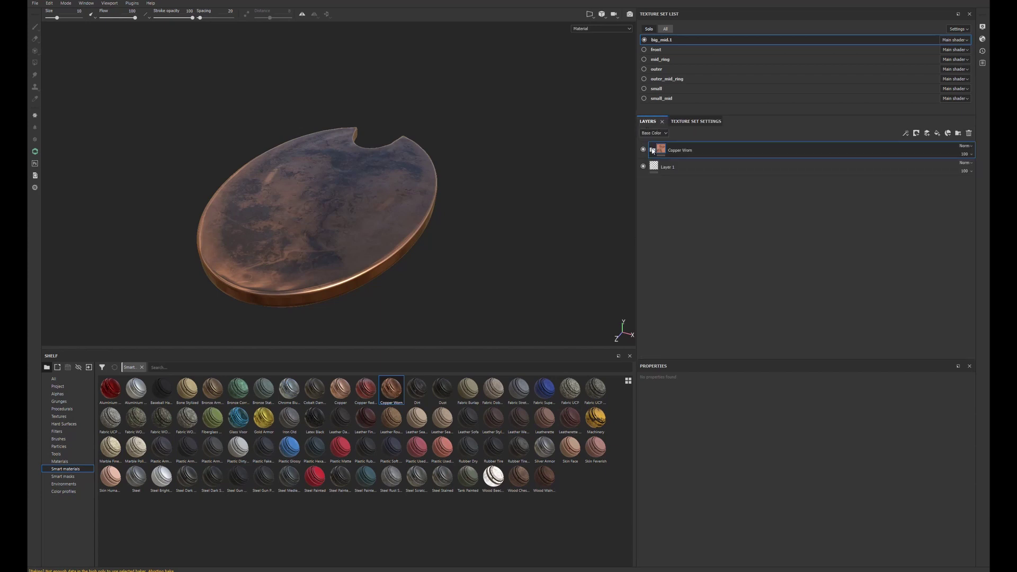
pyautogui.click(653, 150)
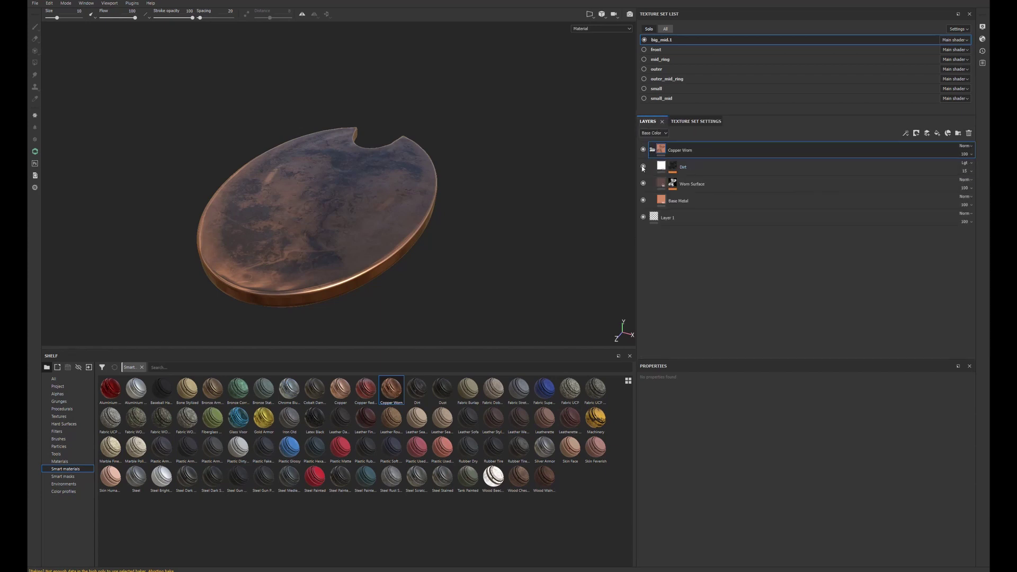
# Set the Dirt layer fill's scale to 5.46 and roughness to 1
pyautogui.click(673, 167)
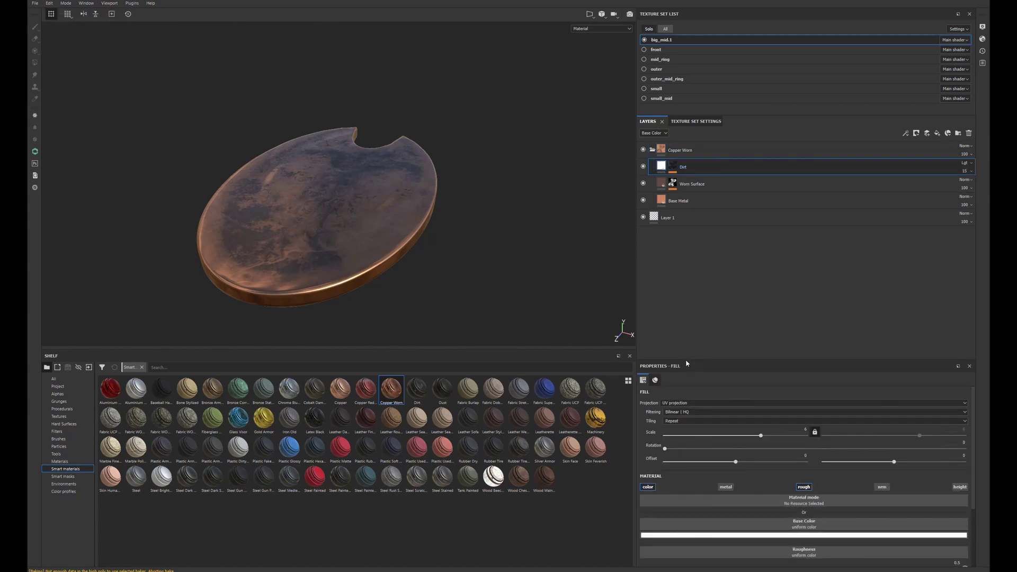
pyautogui.moveTo(685, 359); pyautogui.dragTo(684, 246)
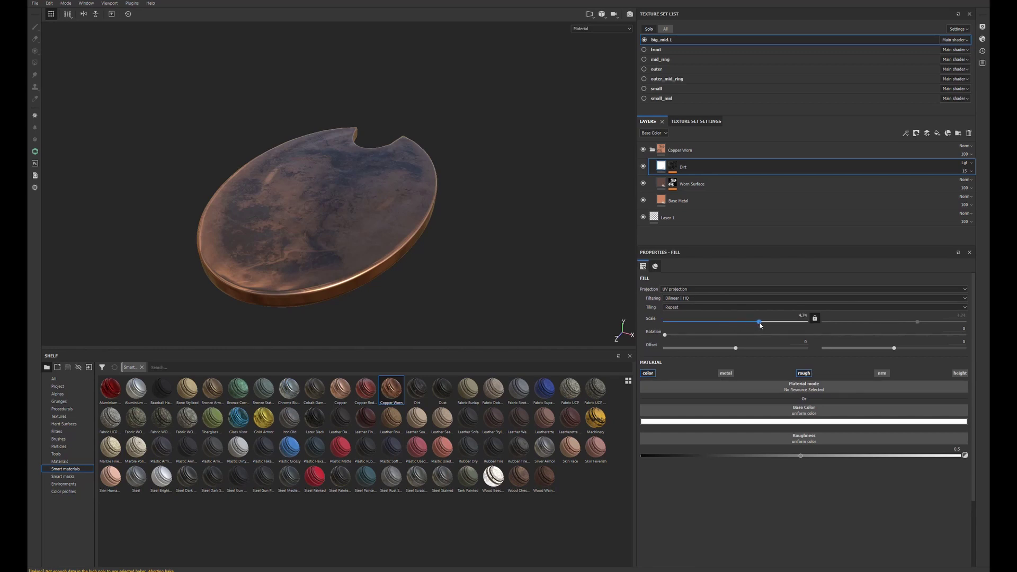
pyautogui.moveTo(760, 325); pyautogui.dragTo(762, 324)
pyautogui.moveTo(937, 454); pyautogui.dragTo(961, 455)
pyautogui.keyDown('alt'); pyautogui.moveTo(561, 197); pyautogui.dragTo(534, 195); pyautogui.keyUp('alt')
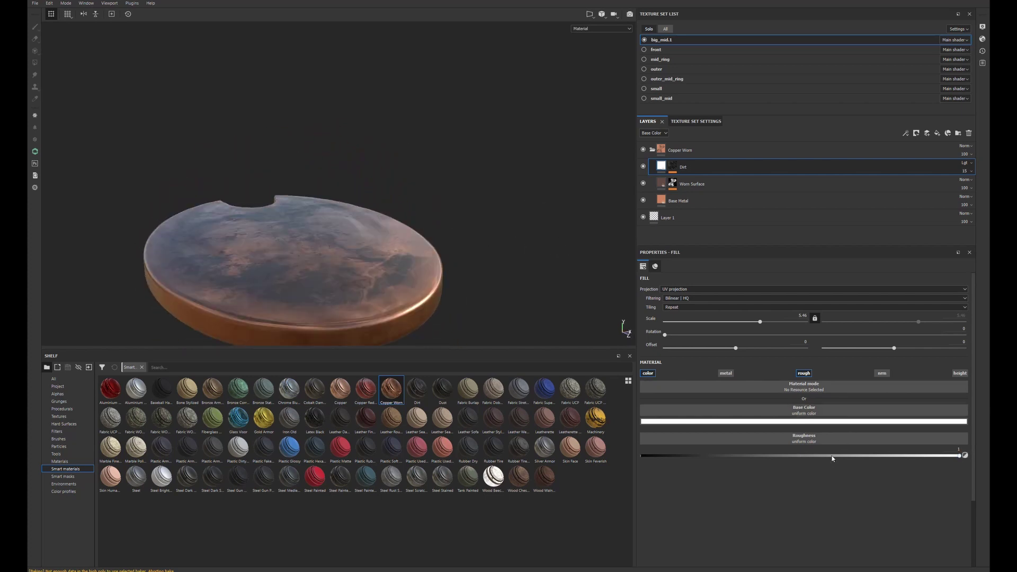
pyautogui.moveTo(960, 455); pyautogui.dragTo(950, 455)
pyautogui.hotkey('ctrl', 'z')
# Test metallic, normal and height channels on the Dirt fill, then compare Worn Surface on and off
pyautogui.click(725, 374)
pyautogui.click(724, 374)
pyautogui.click(879, 374)
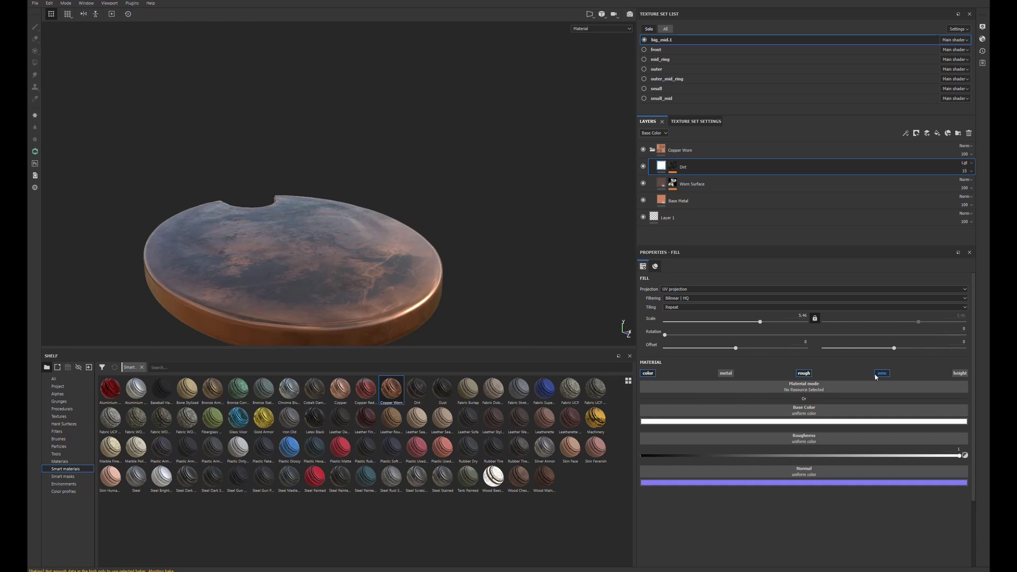
pyautogui.click(879, 374)
pyautogui.click(958, 374)
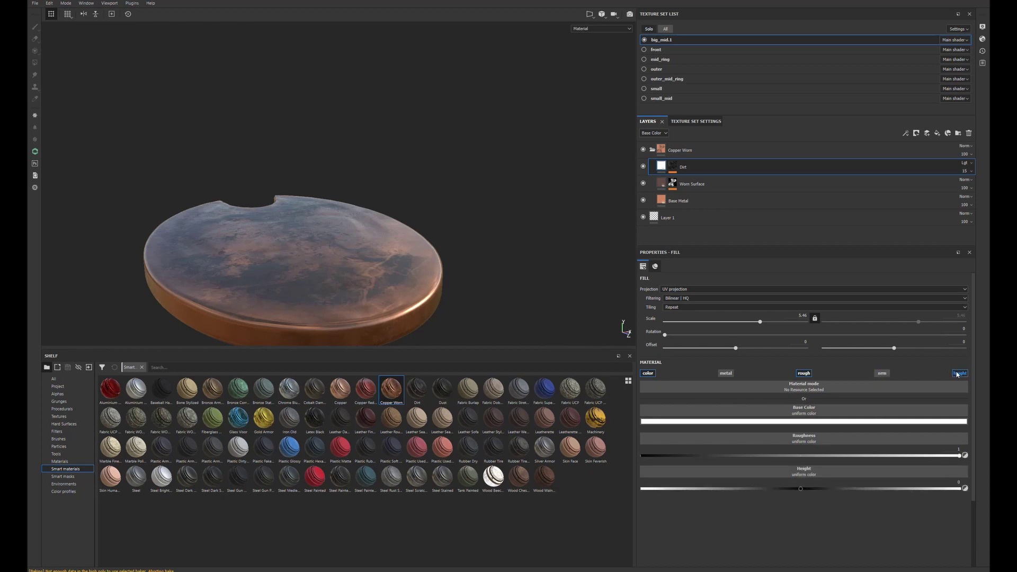
pyautogui.click(958, 373)
pyautogui.click(702, 185)
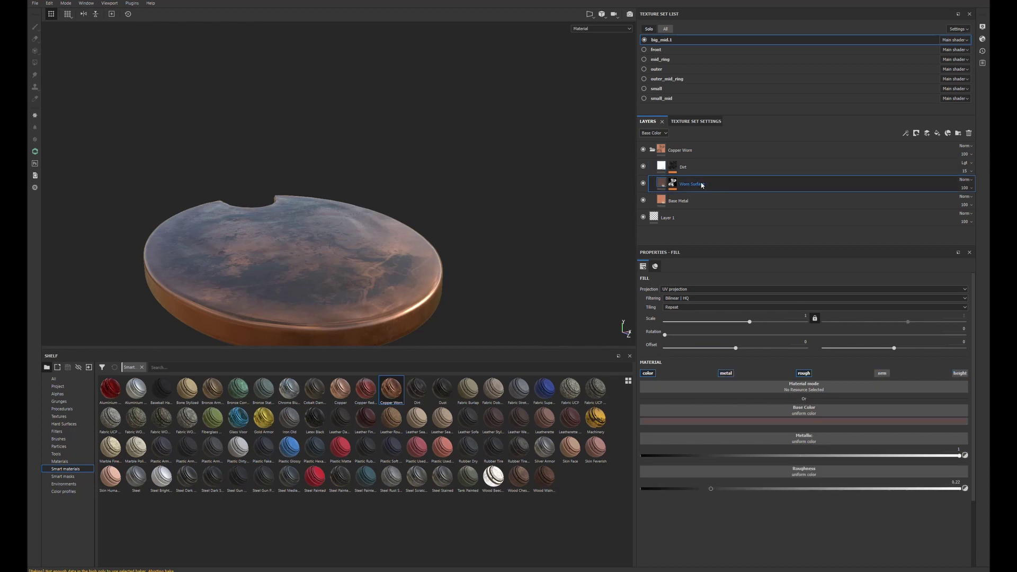
pyautogui.click(642, 183)
pyautogui.click(643, 183)
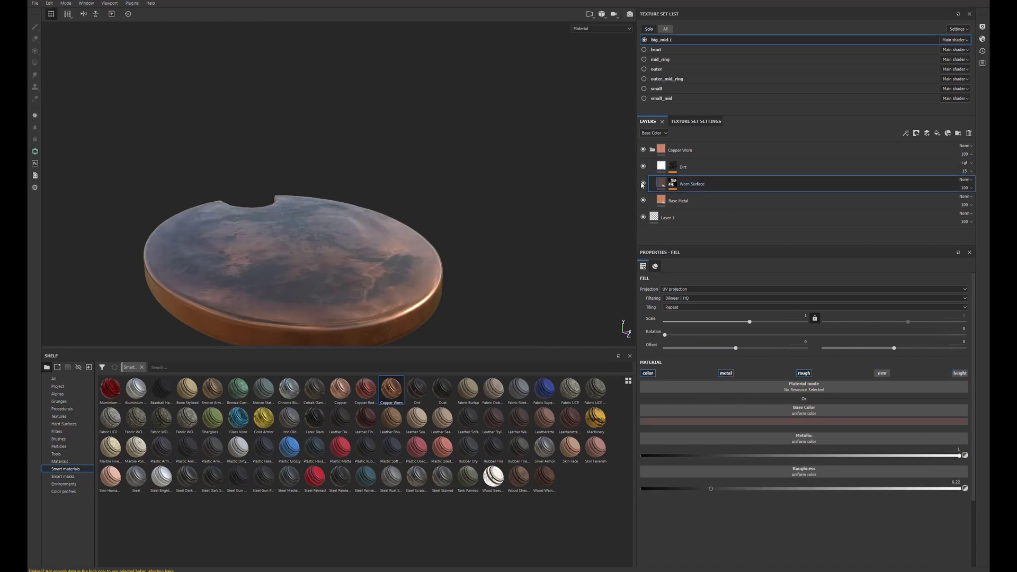
# Raise the Worn Surface mask editor's Global Balance from 0.42 to 0.6, then collapse Copper Worn
pyautogui.click(672, 184)
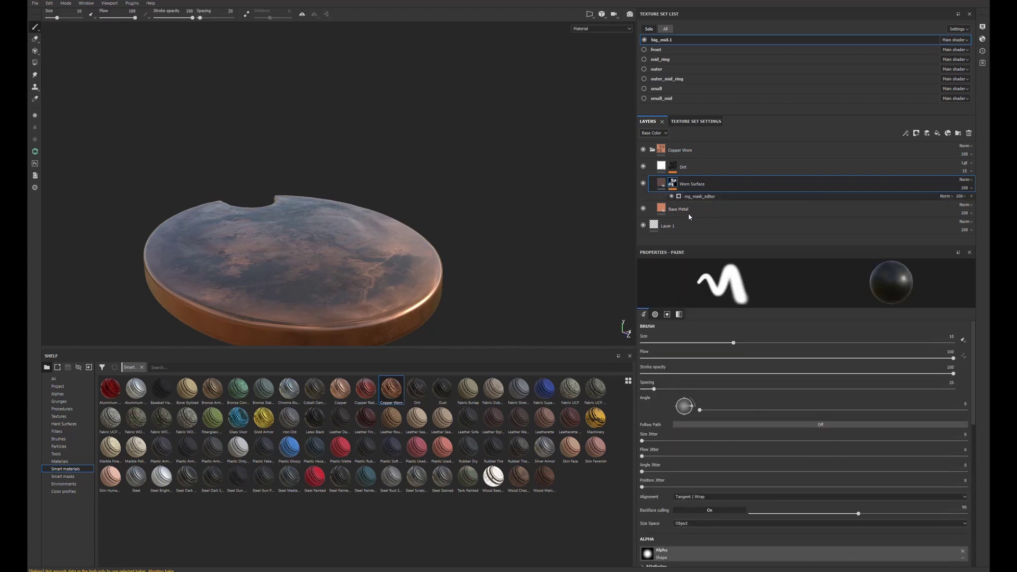
pyautogui.click(700, 196)
pyautogui.keyDown('alt'); pyautogui.moveTo(458, 275); pyautogui.dragTo(359, 212); pyautogui.keyUp('alt')
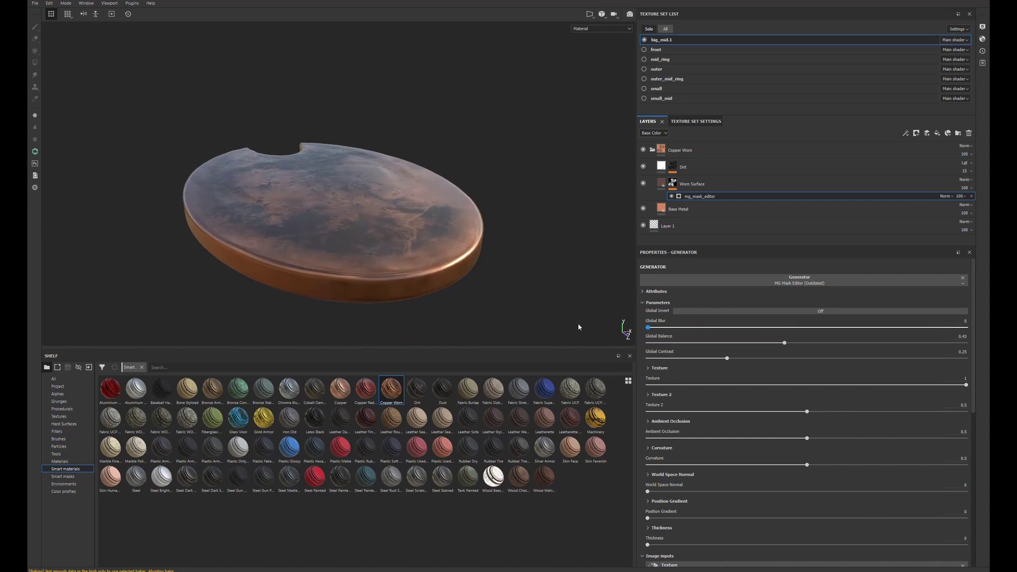
pyautogui.moveTo(784, 342); pyautogui.dragTo(820, 343)
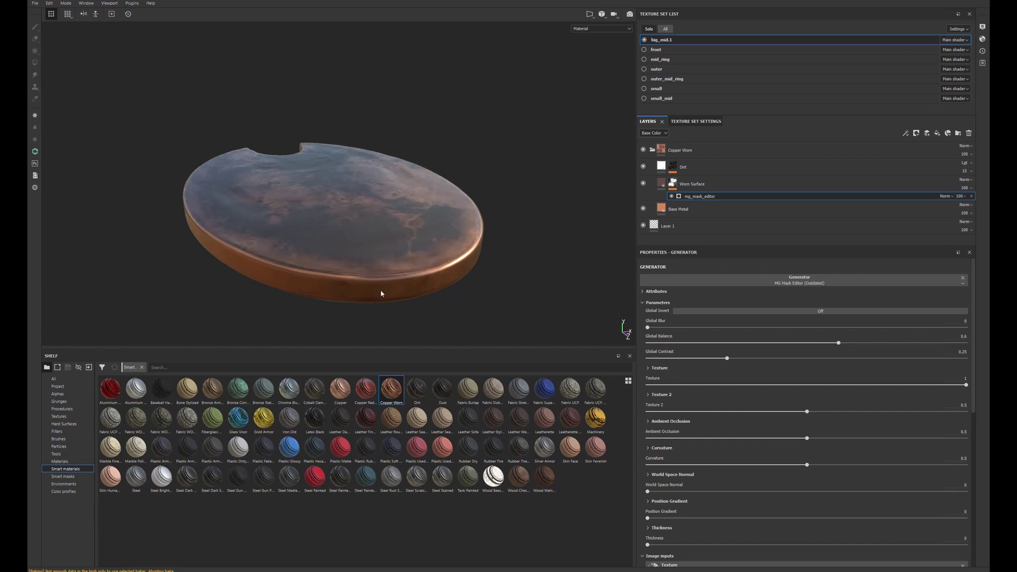
pyautogui.keyDown('alt'); pyautogui.moveTo(380, 293); pyautogui.dragTo(297, 254); pyautogui.keyUp('alt')
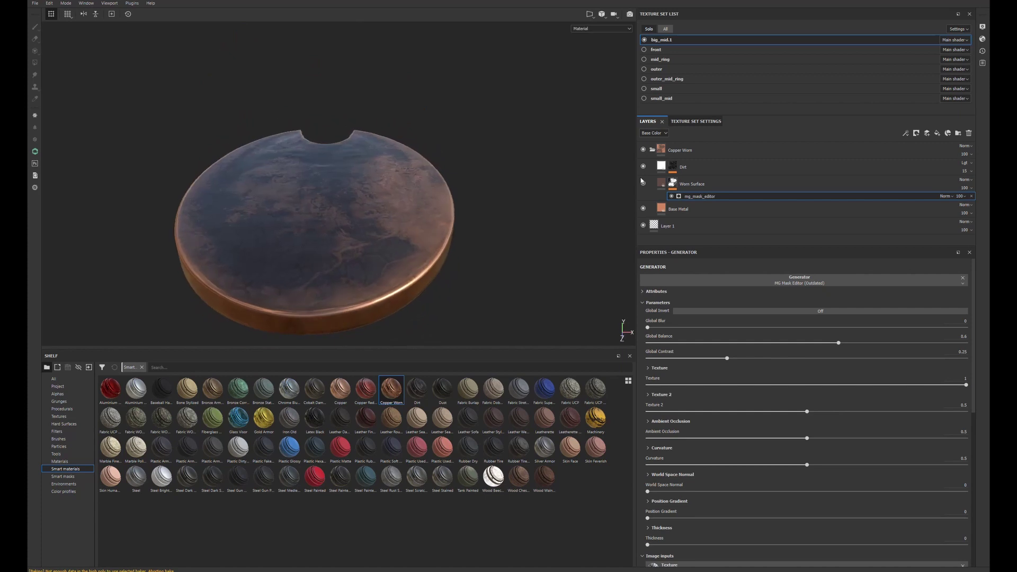
pyautogui.click(651, 150)
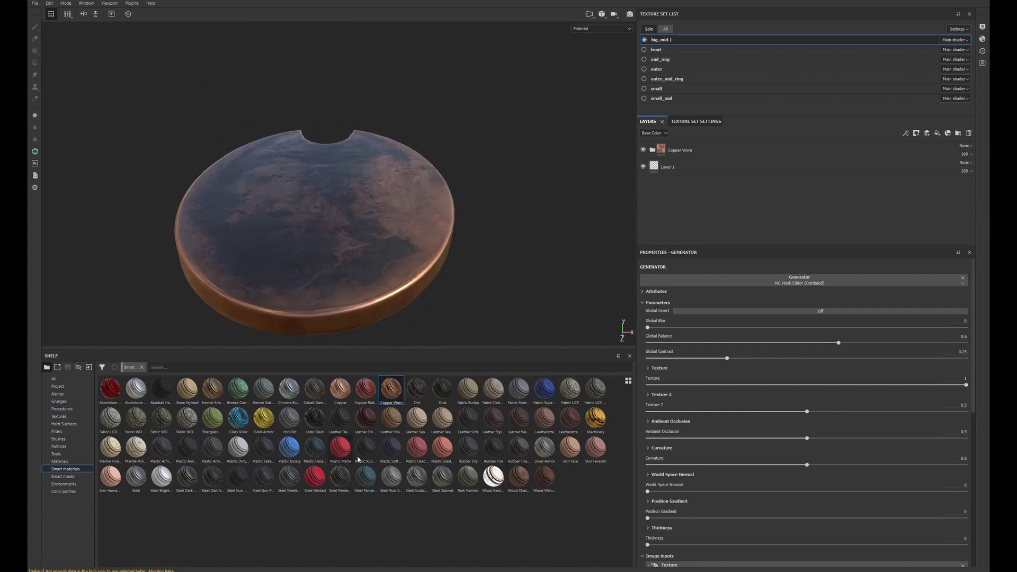
# Add the Dirt smart material to the layer stack and raise its finish_grainy Scale to 3
pyautogui.moveTo(416, 389); pyautogui.dragTo(691, 148)
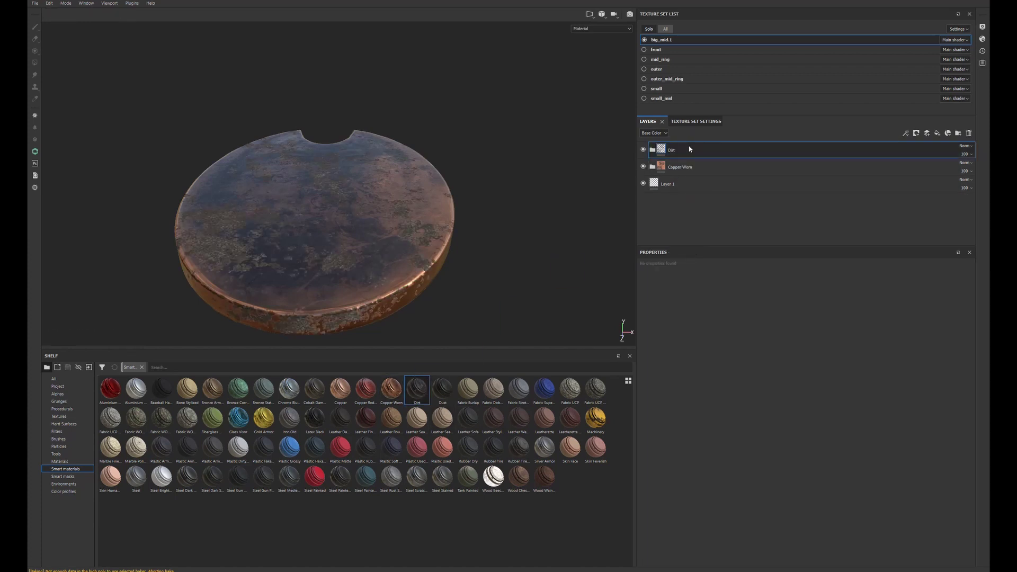
pyautogui.keyDown('alt'); pyautogui.moveTo(320, 231); pyautogui.dragTo(345, 224); pyautogui.keyUp('alt')
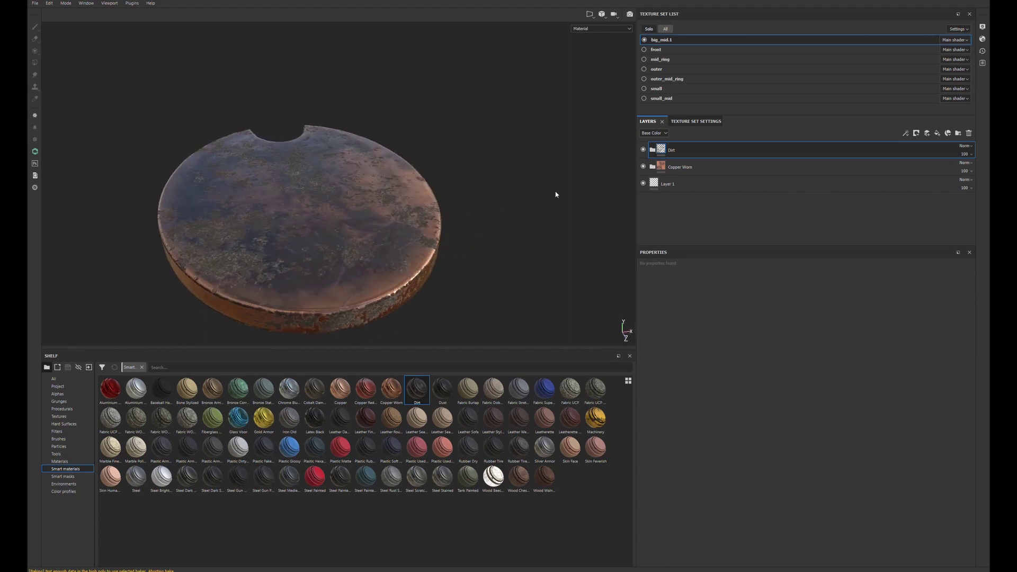
pyautogui.click(653, 151)
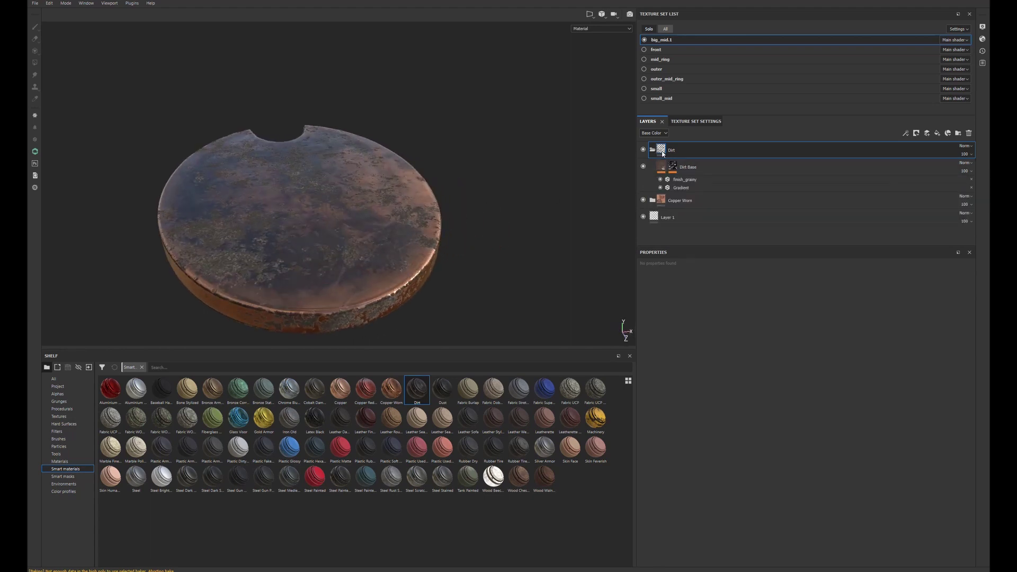
pyautogui.click(688, 180)
pyautogui.moveTo(659, 335); pyautogui.dragTo(688, 334)
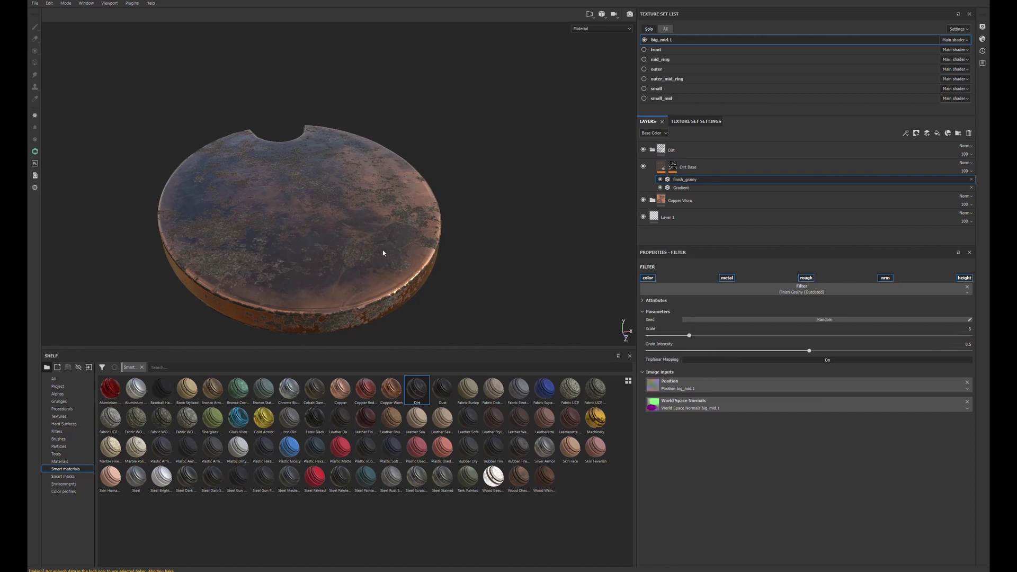
# Raise the Dirt Base mask's Global Balance to strengthen the grime
pyautogui.click(673, 167)
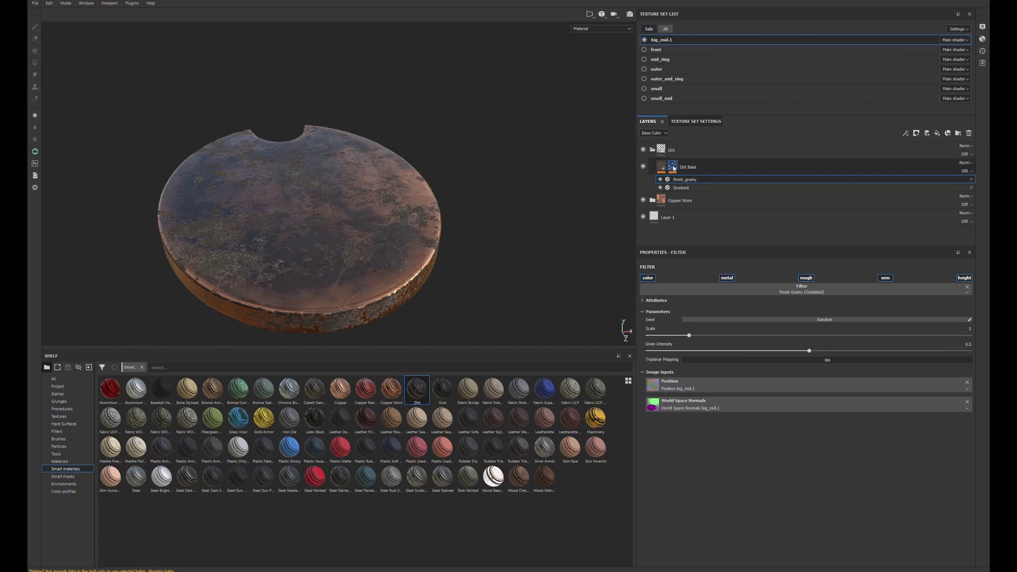
pyautogui.click(695, 180)
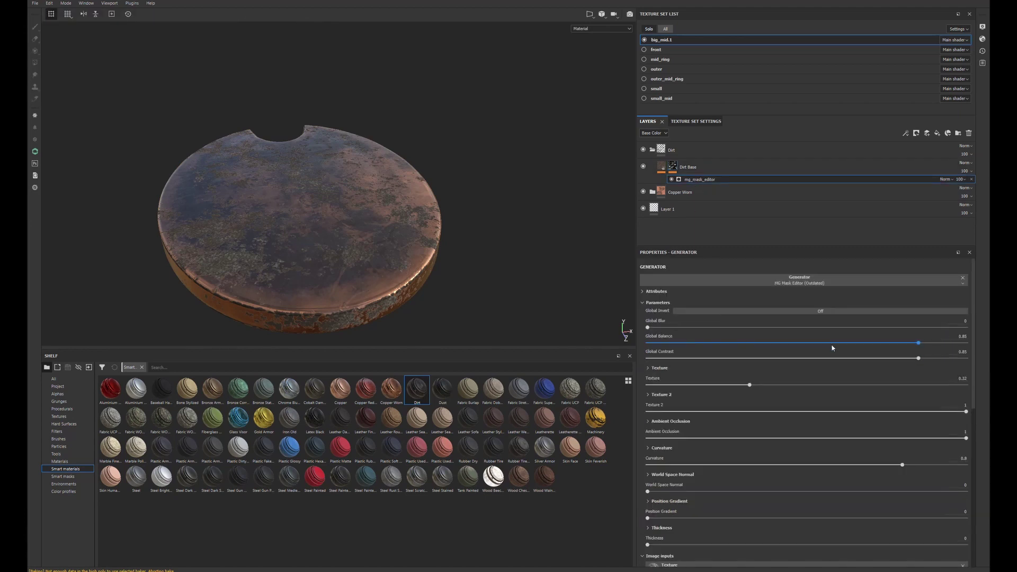
pyautogui.moveTo(931, 344)
pyautogui.mouseDown()
pyautogui.moveTo(951, 343)
pyautogui.moveTo(912, 348)
pyautogui.mouseUp()
pyautogui.keyDown('alt'); pyautogui.moveTo(299, 219); pyautogui.dragTo(538, 209); pyautogui.keyUp('alt')
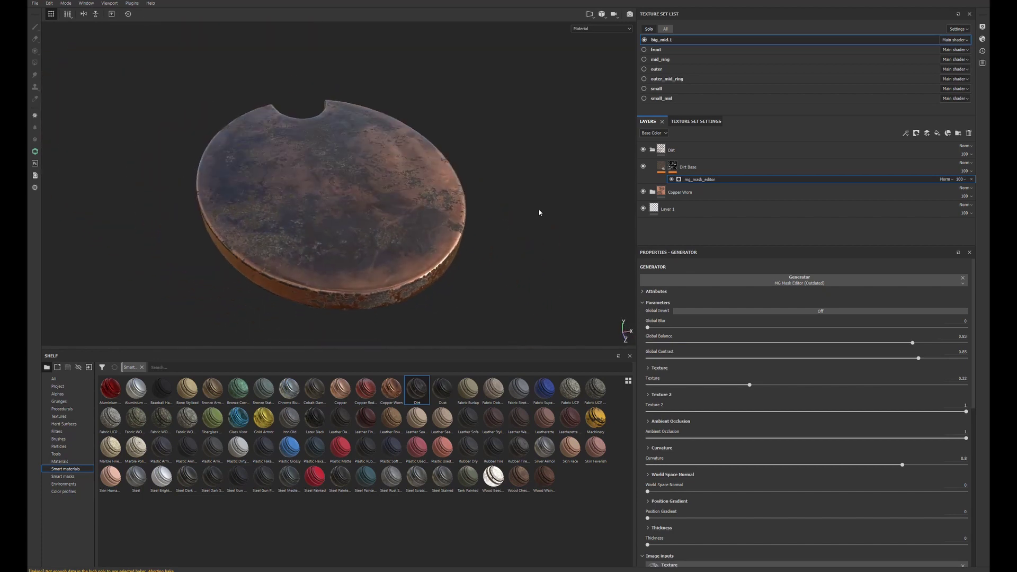
# Collapse the Dirt folder and reselect Copper Worn
pyautogui.click(698, 154)
pyautogui.click(652, 150)
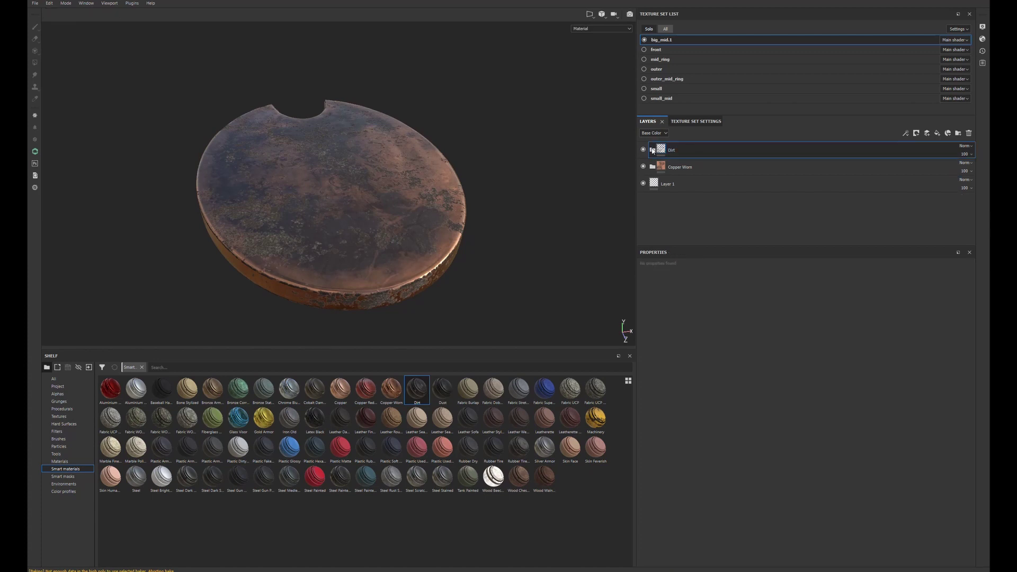
pyautogui.click(700, 166)
pyautogui.keyDown('alt'); pyautogui.moveTo(394, 169); pyautogui.dragTo(329, 162); pyautogui.keyUp('alt')
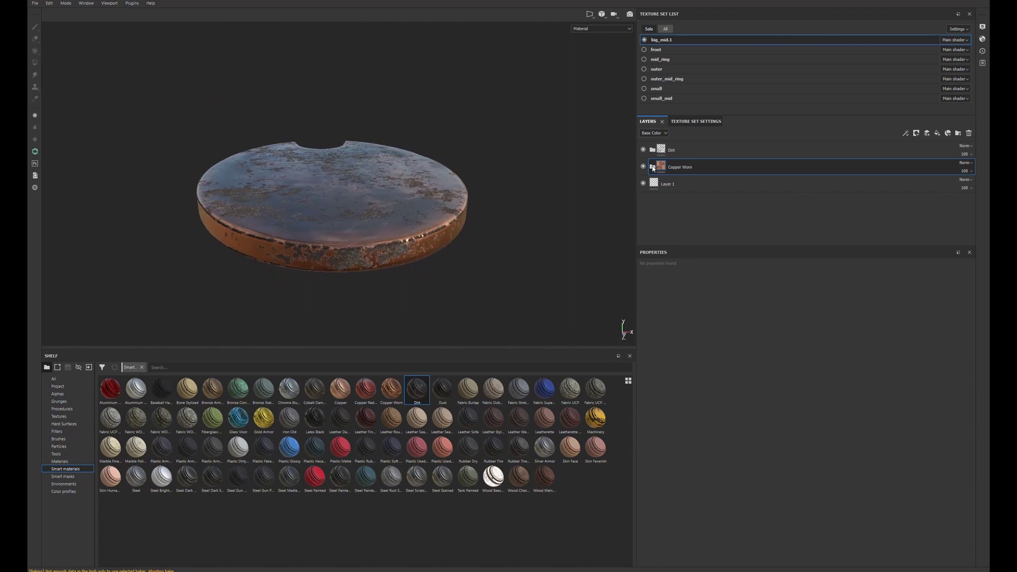
# Add Layer 2 above Copper Worn and turn off its color, metal, nrm and height channels, keeping rough
pyautogui.click(927, 134)
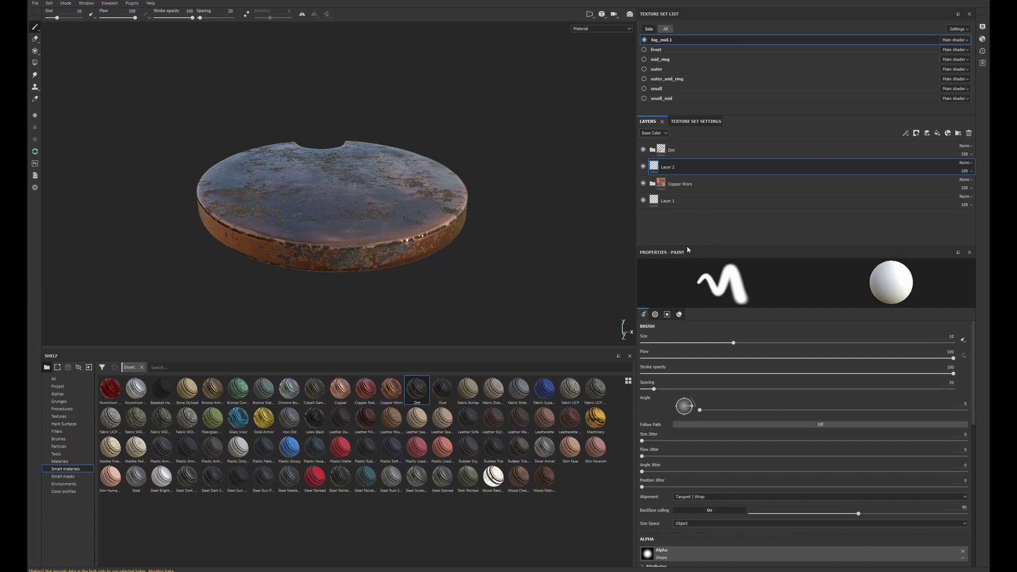
pyautogui.moveTo(687, 245); pyautogui.dragTo(687, 204)
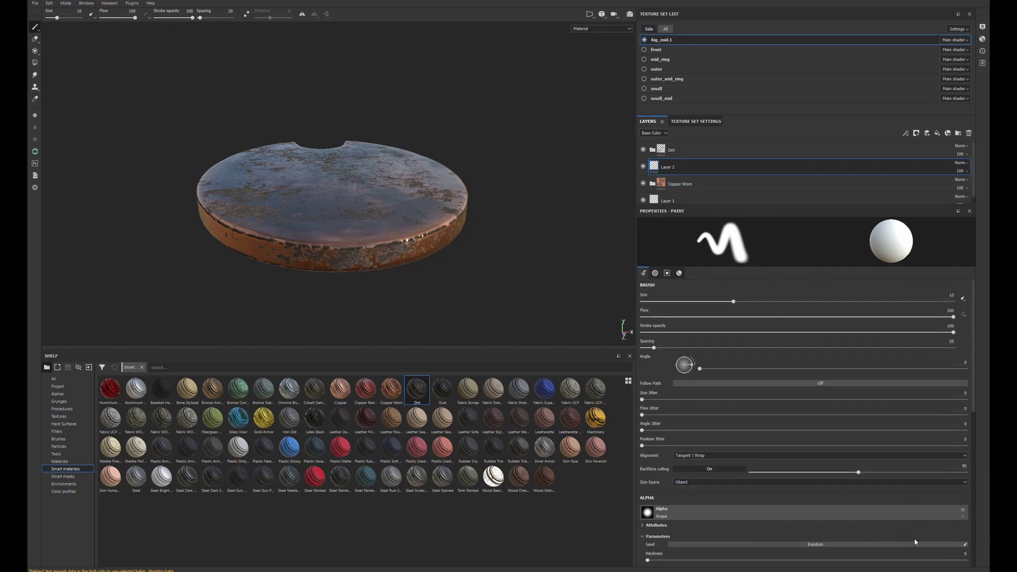
pyautogui.scroll(-10, 970, 519)
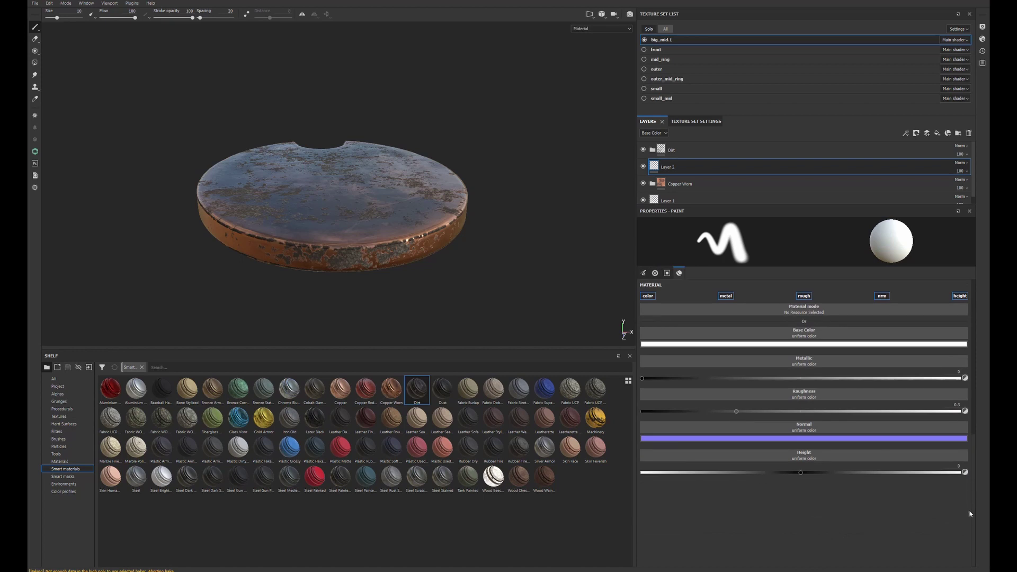
pyautogui.scroll(1, 970, 514)
pyautogui.click(647, 345)
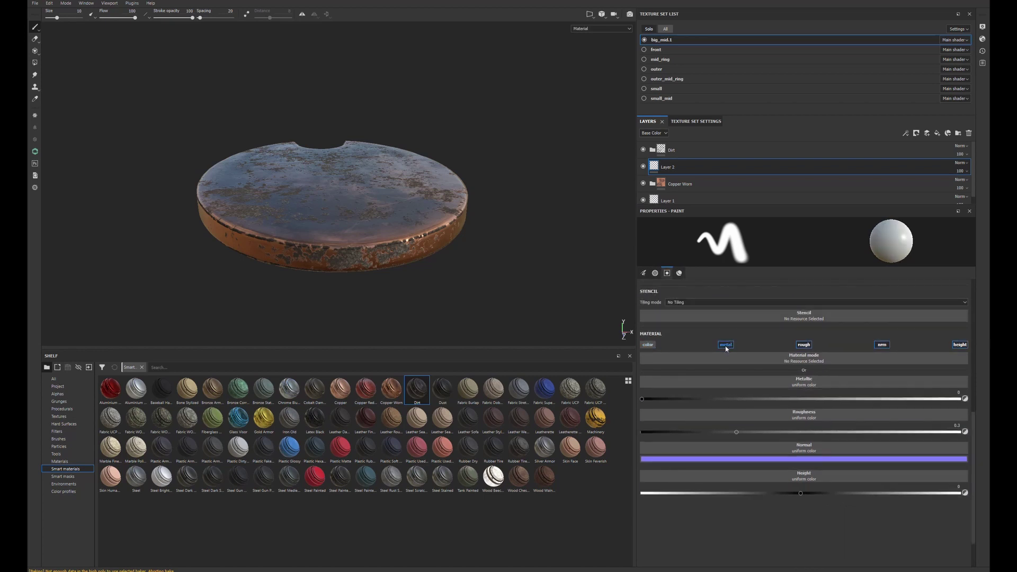
pyautogui.click(725, 345)
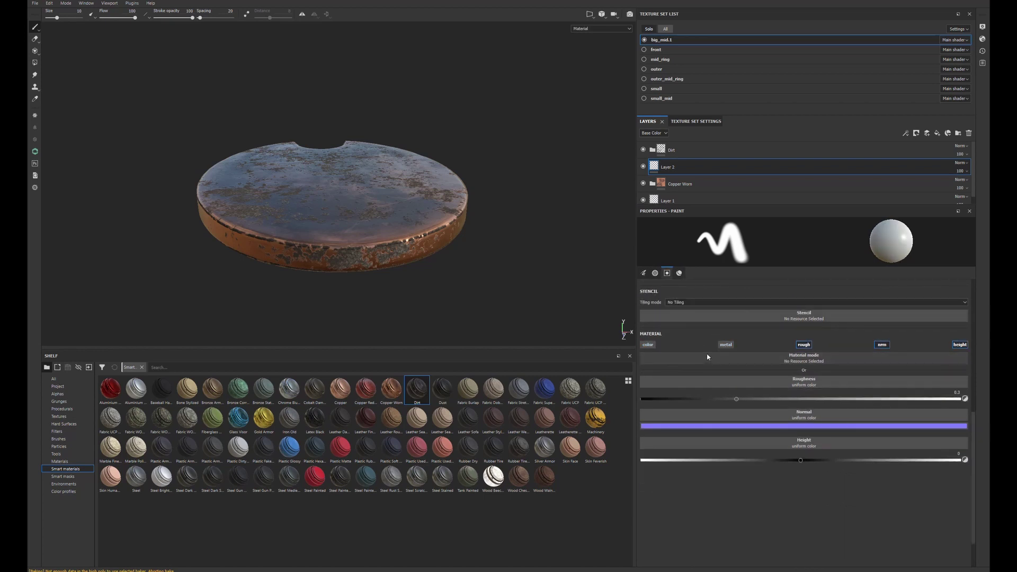
pyautogui.click(882, 344)
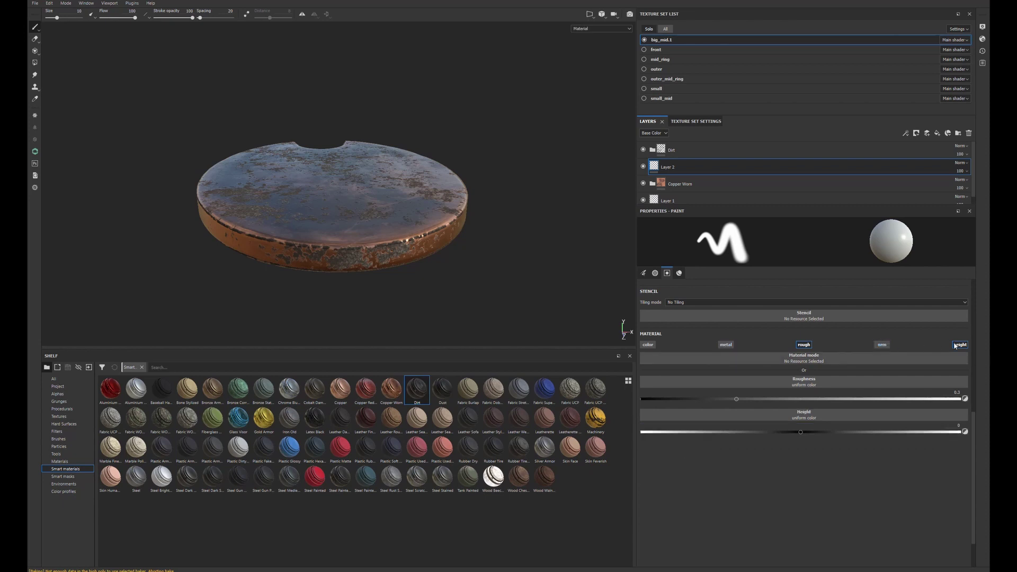
pyautogui.click(959, 345)
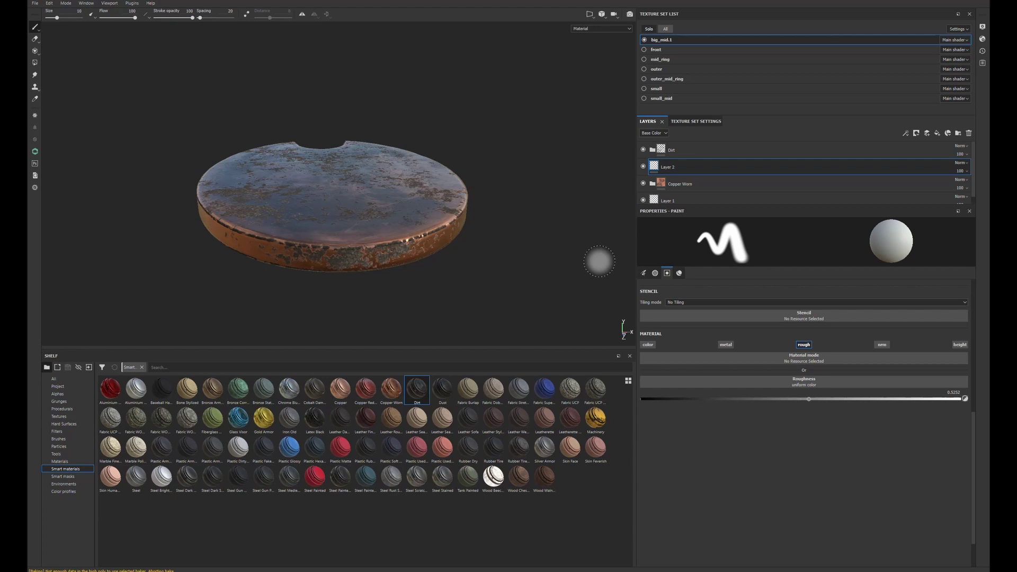
# Load grunge_scratches_dusty into the roughness slot and enlarge the brush to 28.78
pyautogui.click(59, 401)
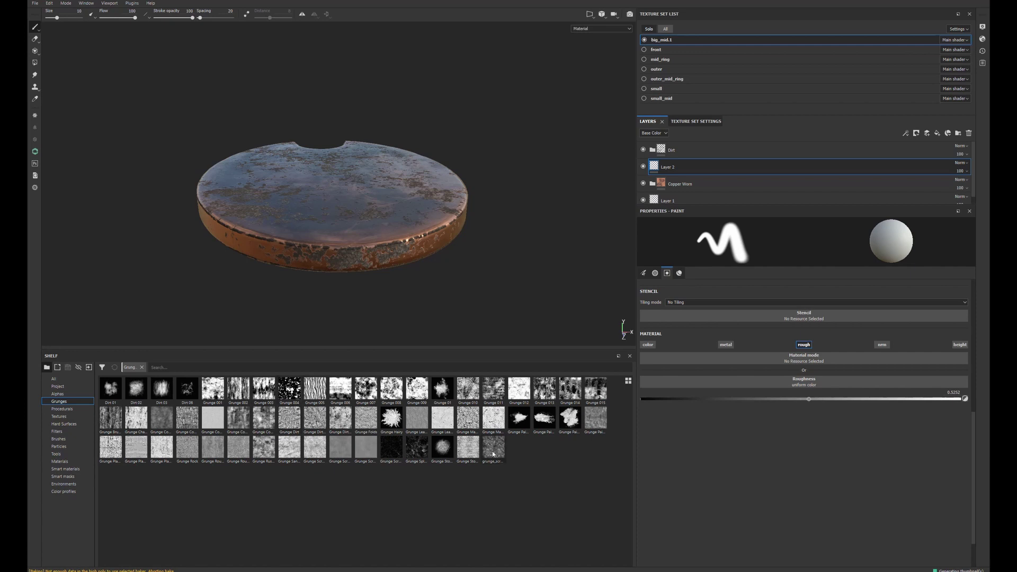
pyautogui.moveTo(494, 455); pyautogui.dragTo(811, 385)
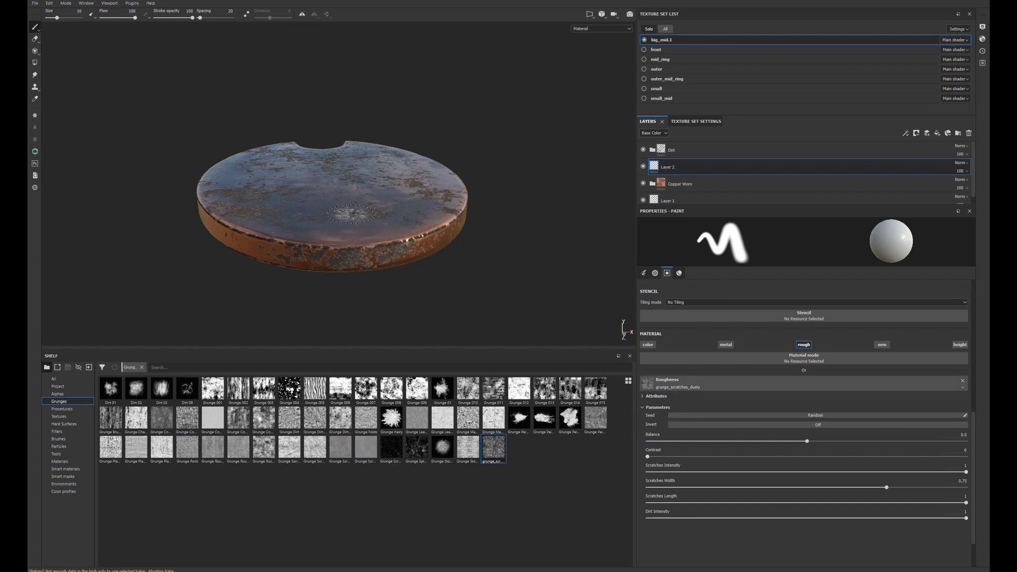
pyautogui.moveTo(360, 235)
pyautogui.keyDown('alt'); pyautogui.mouseDown()
pyautogui.moveTo(312, 209)
pyautogui.moveTo(371, 193)
pyautogui.moveTo(337, 198)
pyautogui.mouseUp(); pyautogui.keyUp('alt')
pyautogui.rightClick(336, 199)
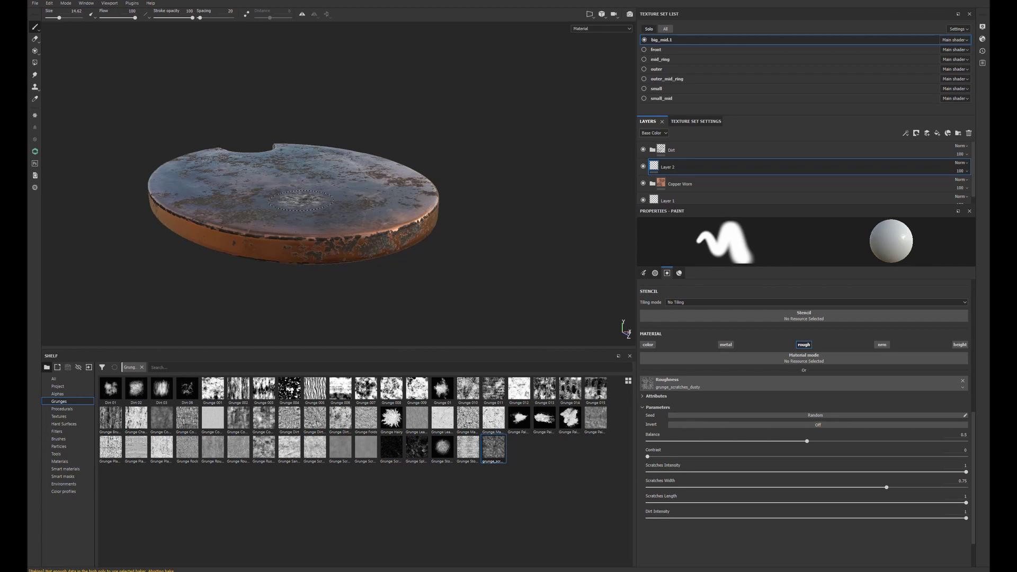
pyautogui.keyDown('ctrl'); pyautogui.moveTo(257, 207); pyautogui.dragTo(289, 207, button='right'); pyautogui.keyUp('ctrl')
pyautogui.moveTo(317, 212)
pyautogui.keyDown('alt'); pyautogui.mouseDown()
pyautogui.moveTo(388, 222)
pyautogui.moveTo(411, 179)
pyautogui.moveTo(349, 200)
pyautogui.mouseUp(); pyautogui.keyUp('alt')
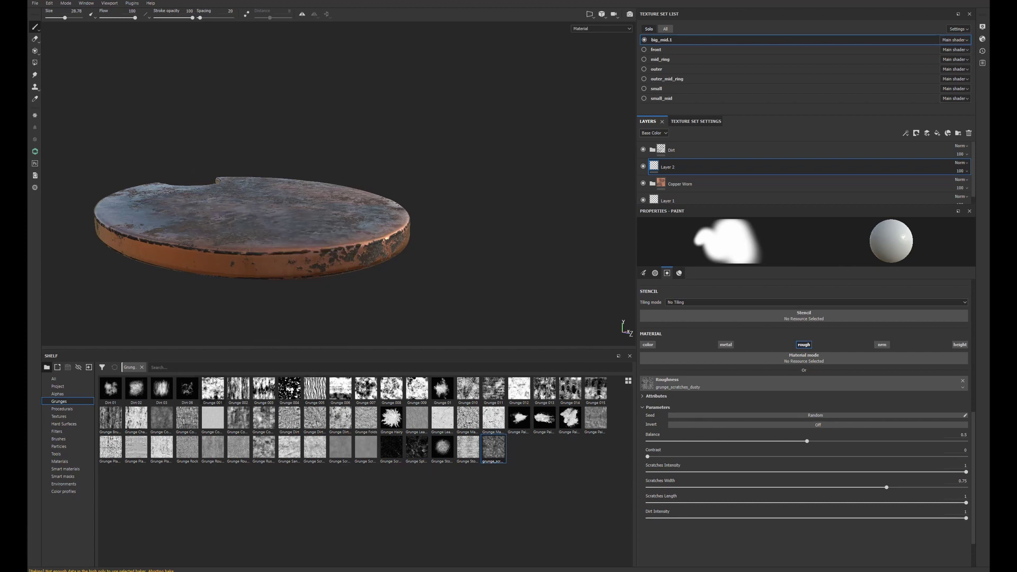
# Swap the roughness grunge to Grunge Charcoal and paint a roughness dab on the disc
pyautogui.click(137, 419)
pyautogui.moveTo(152, 420)
pyautogui.mouseDown()
pyautogui.moveTo(664, 405)
pyautogui.moveTo(689, 382)
pyautogui.mouseUp()
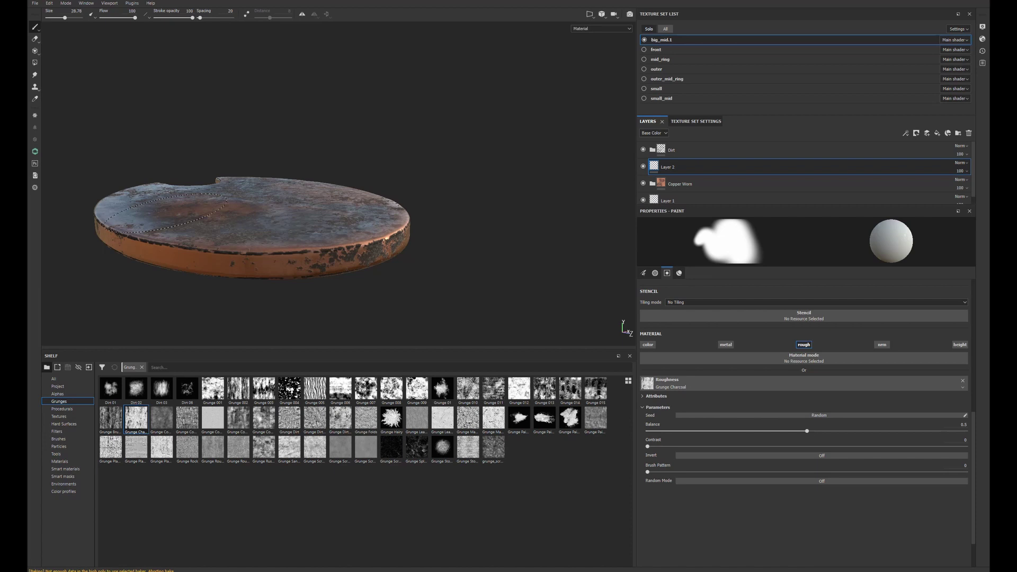
pyautogui.moveTo(207, 259)
pyautogui.keyDown('alt'); pyautogui.mouseDown()
pyautogui.moveTo(298, 212)
pyautogui.moveTo(241, 223)
pyautogui.moveTo(207, 196)
pyautogui.mouseUp(); pyautogui.keyUp('alt')
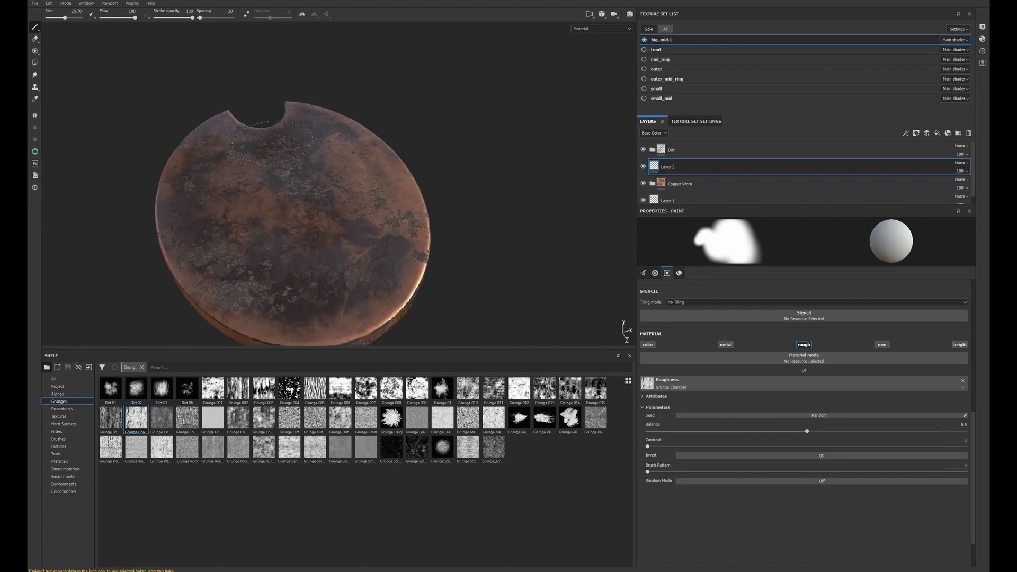
pyautogui.click(317, 227)
pyautogui.moveTo(318, 227)
pyautogui.keyDown('alt'); pyautogui.mouseDown()
pyautogui.moveTo(312, 243)
pyautogui.moveTo(350, 228)
pyautogui.moveTo(405, 248)
pyautogui.moveTo(300, 222)
pyautogui.moveTo(295, 295)
pyautogui.moveTo(366, 201)
pyautogui.moveTo(598, 286)
pyautogui.mouseUp(); pyautogui.keyUp('alt')
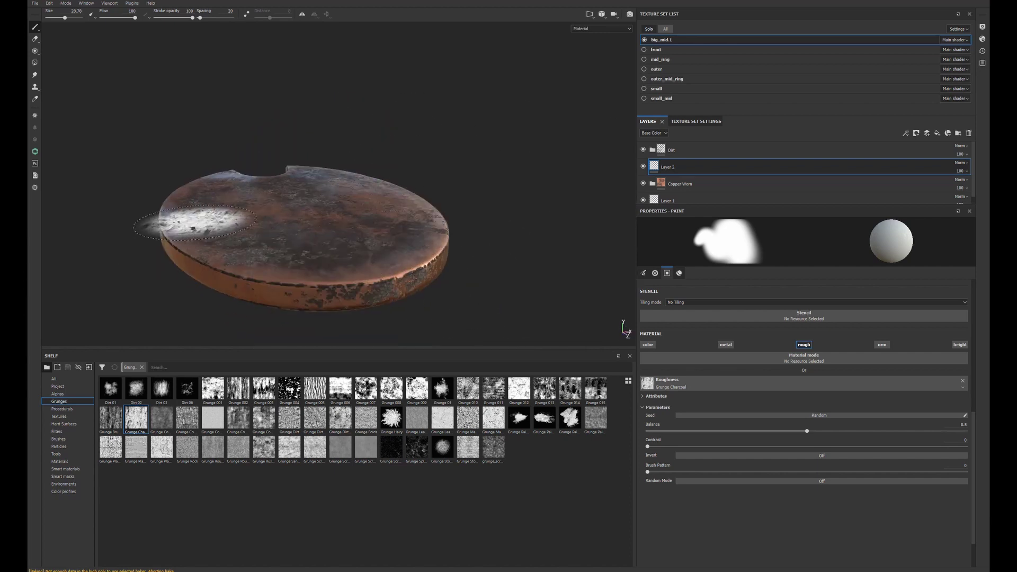
pyautogui.moveTo(351, 227)
pyautogui.keyDown('alt'); pyautogui.mouseDown()
pyautogui.moveTo(308, 193)
pyautogui.moveTo(317, 155)
pyautogui.mouseUp(); pyautogui.keyUp('alt')
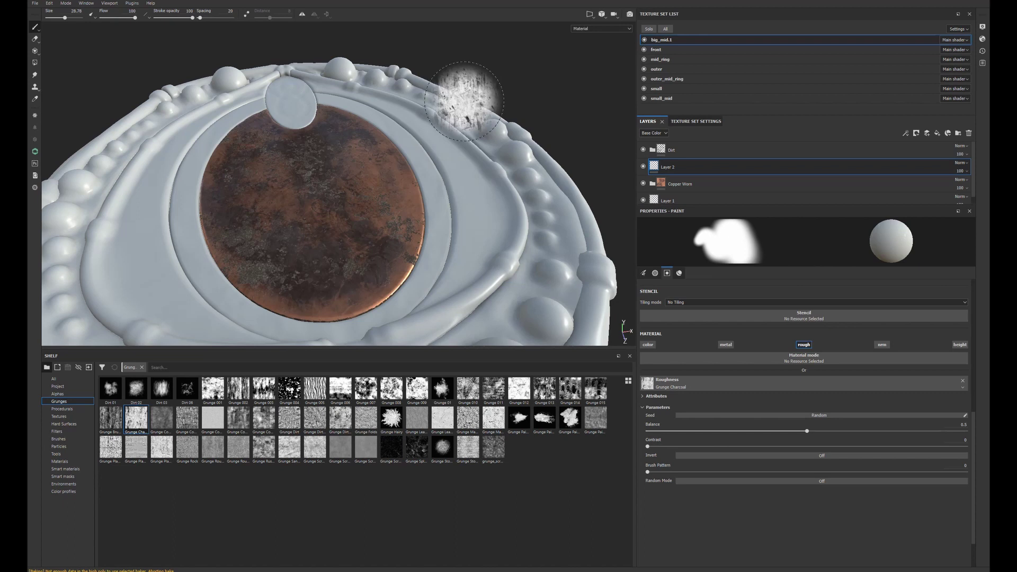
pyautogui.moveTo(466, 103)
pyautogui.keyDown('alt'); pyautogui.mouseDown()
pyautogui.moveTo(295, 111)
pyautogui.moveTo(301, 183)
pyautogui.moveTo(455, 169)
pyautogui.moveTo(340, 134)
pyautogui.moveTo(139, 180)
pyautogui.mouseUp(); pyautogui.keyUp('alt')
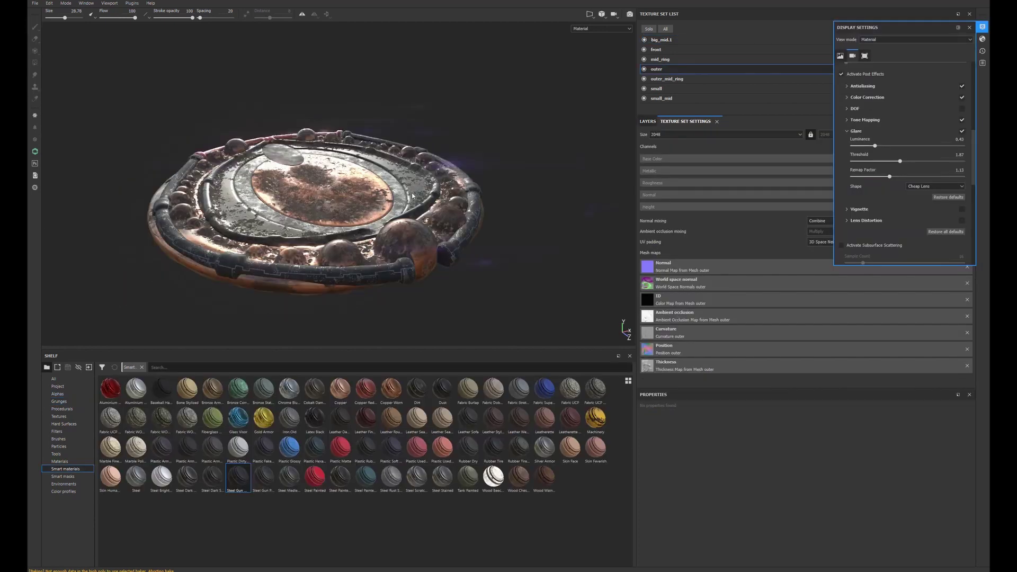
pyautogui.keyDown('alt'); pyautogui.moveTo(337, 152); pyautogui.dragTo(318, 212); pyautogui.keyUp('alt')
pyautogui.keyDown('alt'); pyautogui.moveTo(317, 212); pyautogui.dragTo(342, 223, button='right'); pyautogui.keyUp('alt')
pyautogui.keyDown('alt'); pyautogui.moveTo(342, 222); pyautogui.dragTo(305, 207); pyautogui.keyUp('alt')
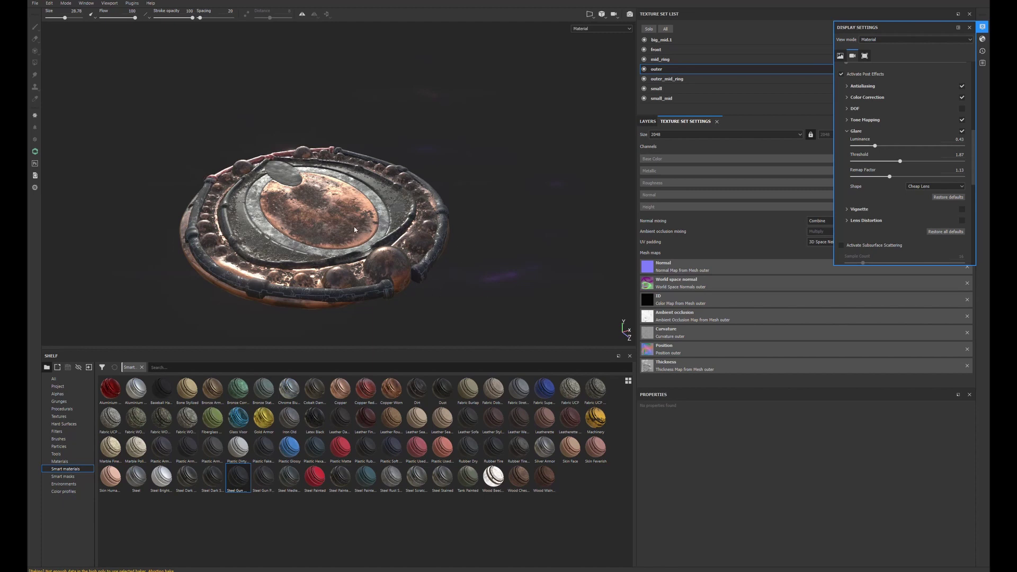
pyautogui.moveTo(355, 214)
pyautogui.keyDown('alt'); pyautogui.mouseDown()
pyautogui.moveTo(318, 207)
pyautogui.moveTo(360, 207)
pyautogui.mouseUp(); pyautogui.keyUp('alt')
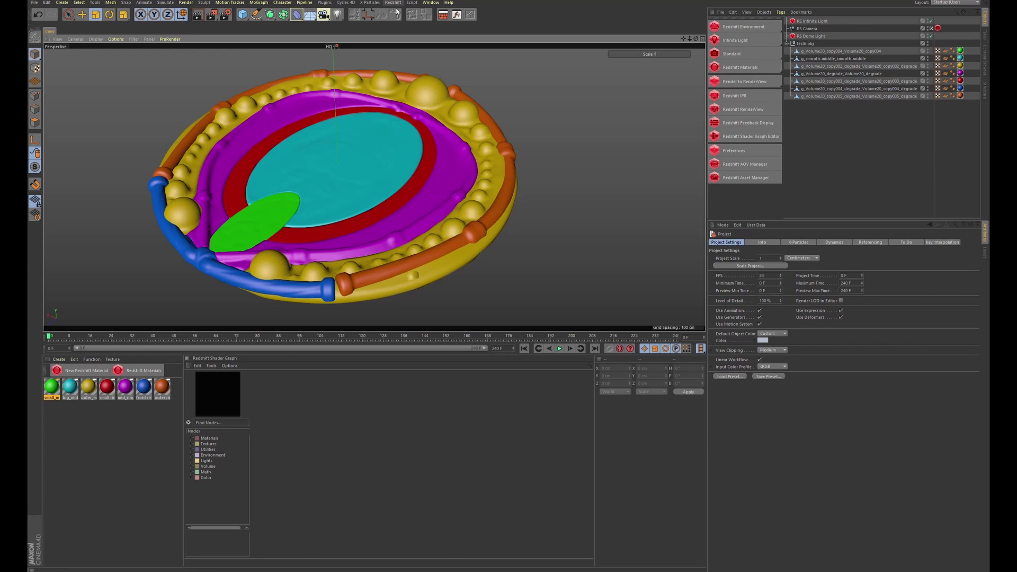
# Start the Hedgehog server via Plugins > HHConnect with the Script Console open, then return to Substance Painter
pyautogui.click(326, 3)
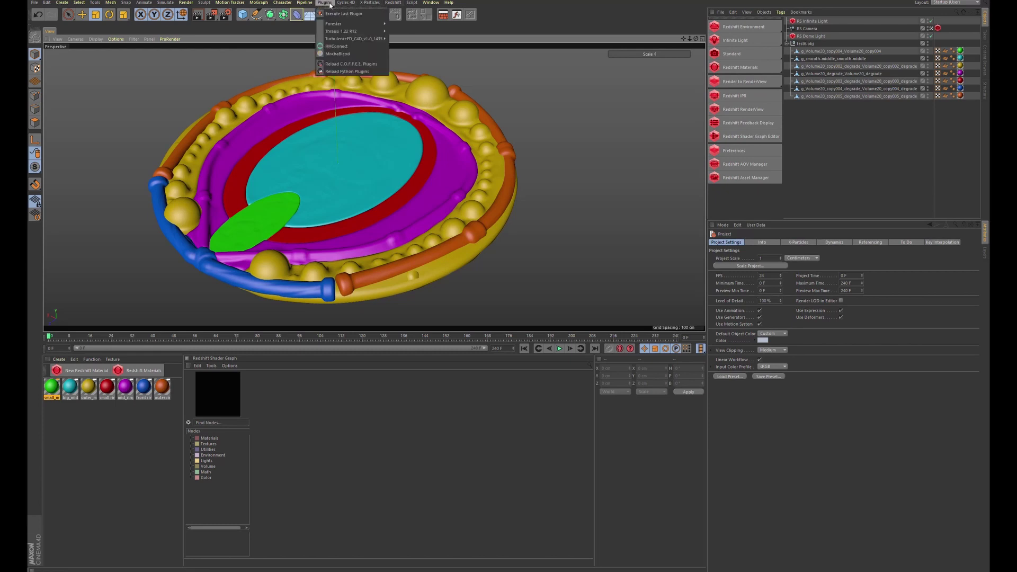
pyautogui.click(335, 47)
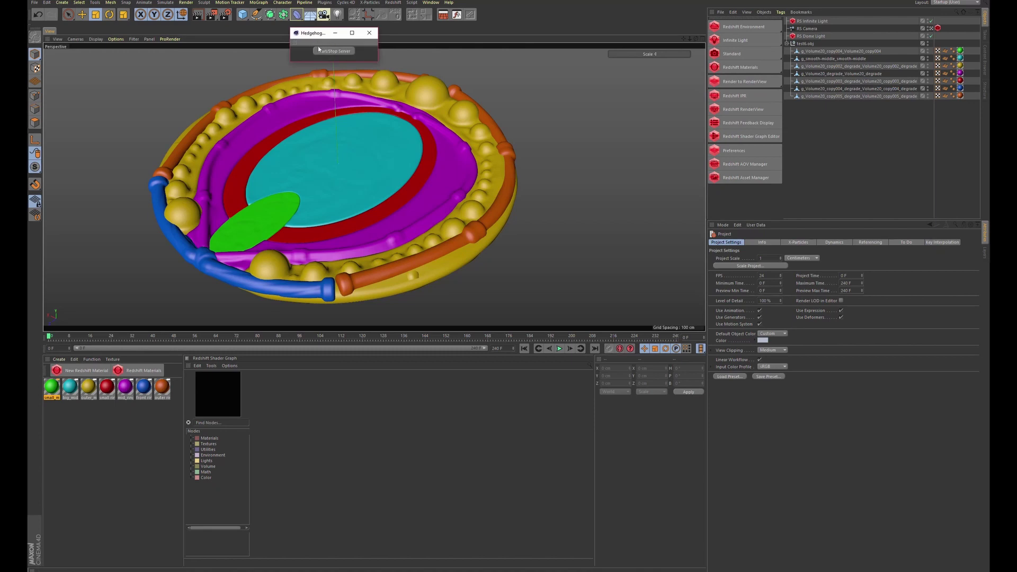
pyautogui.click(430, 2)
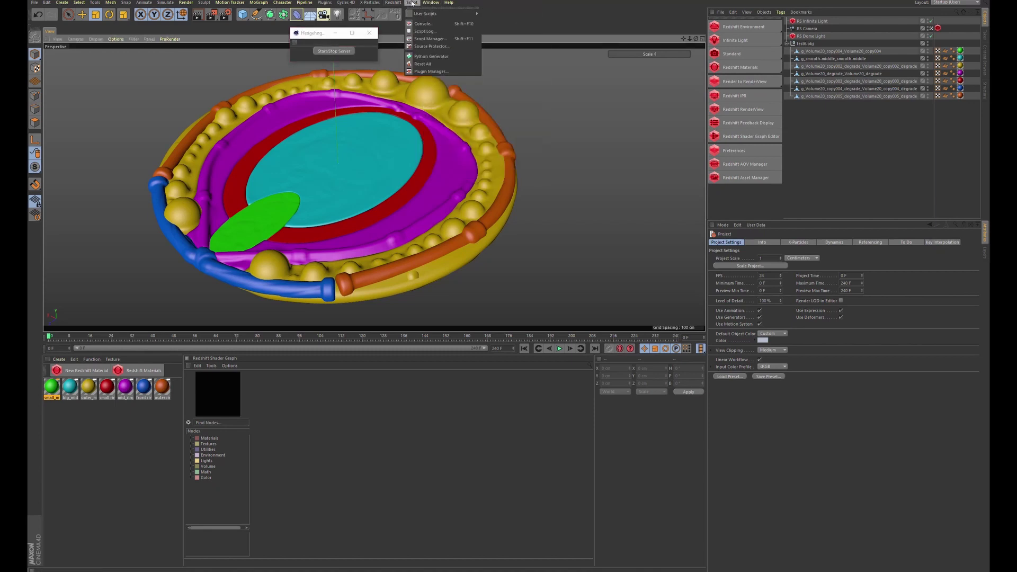
pyautogui.click(424, 23)
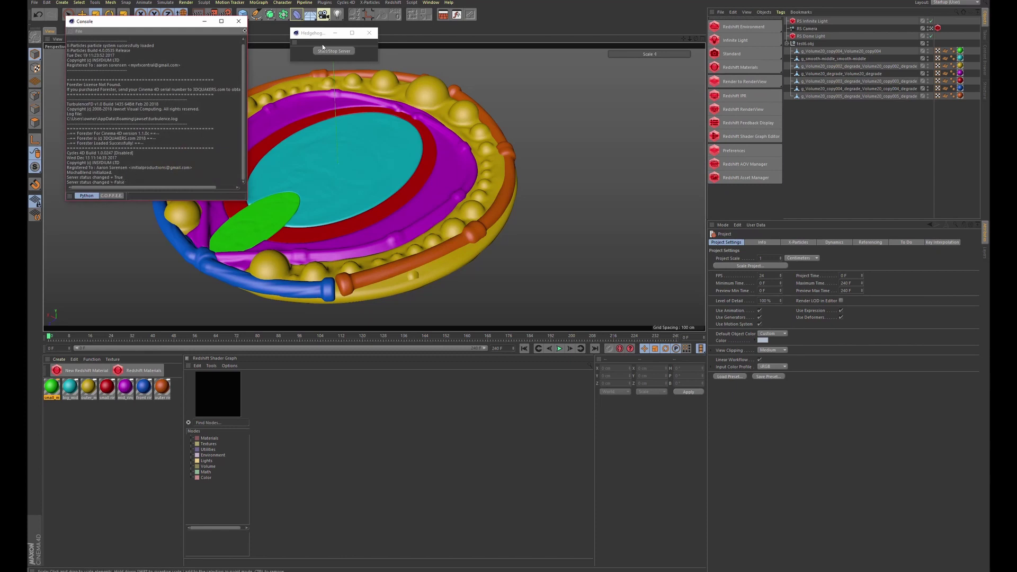
pyautogui.click(326, 53)
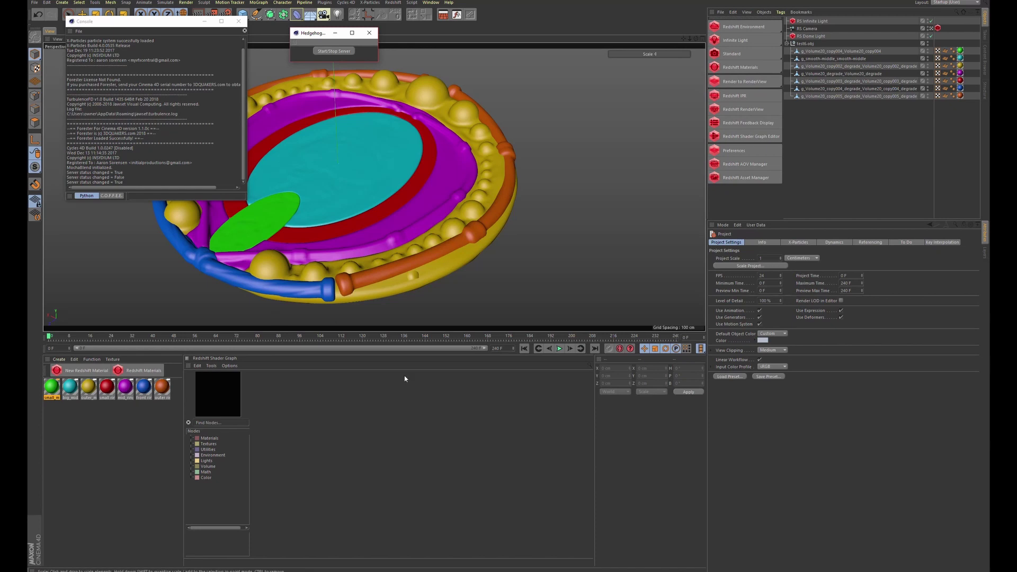
pyautogui.click(584, 559)
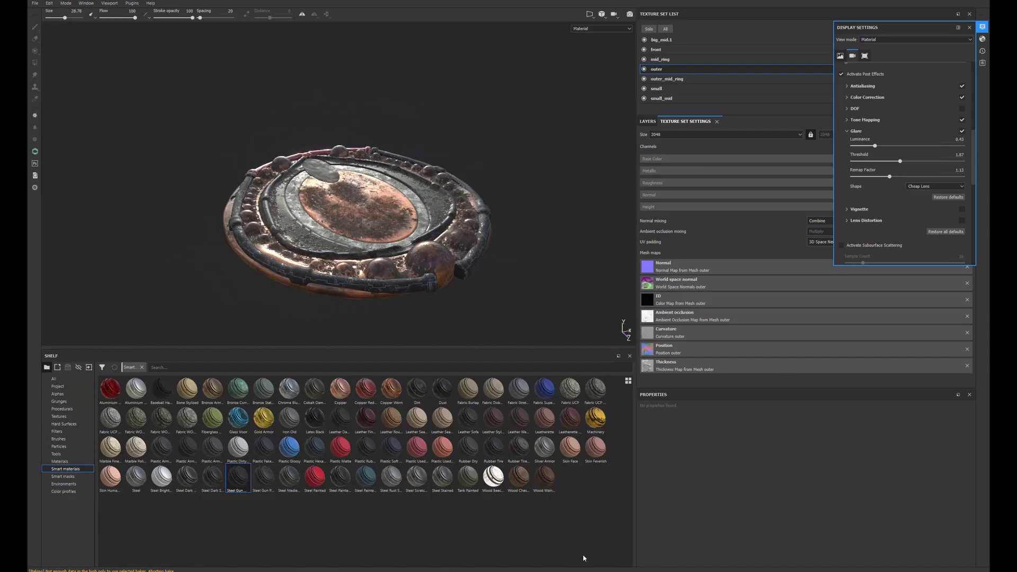
# Open the Hedgehog Connector and set its output path to the LiveLINK Textures folder
pyautogui.click(35, 151)
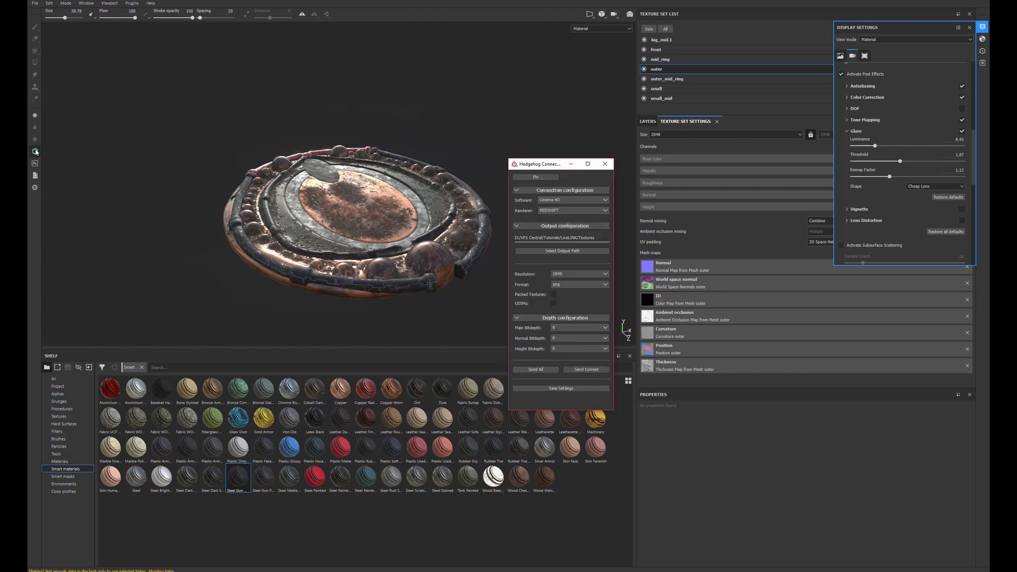
pyautogui.moveTo(540, 169); pyautogui.dragTo(156, 61)
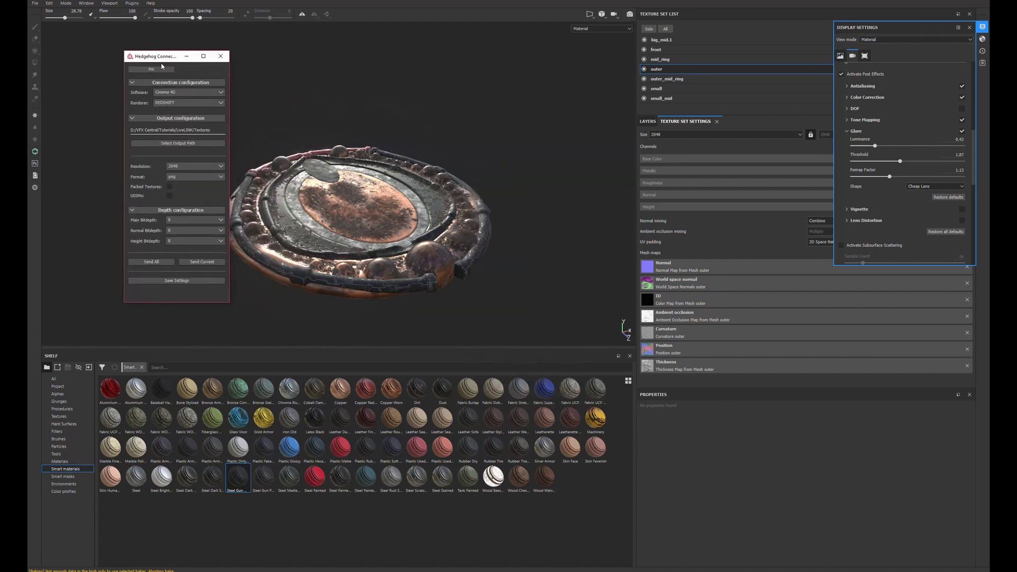
pyautogui.click(187, 143)
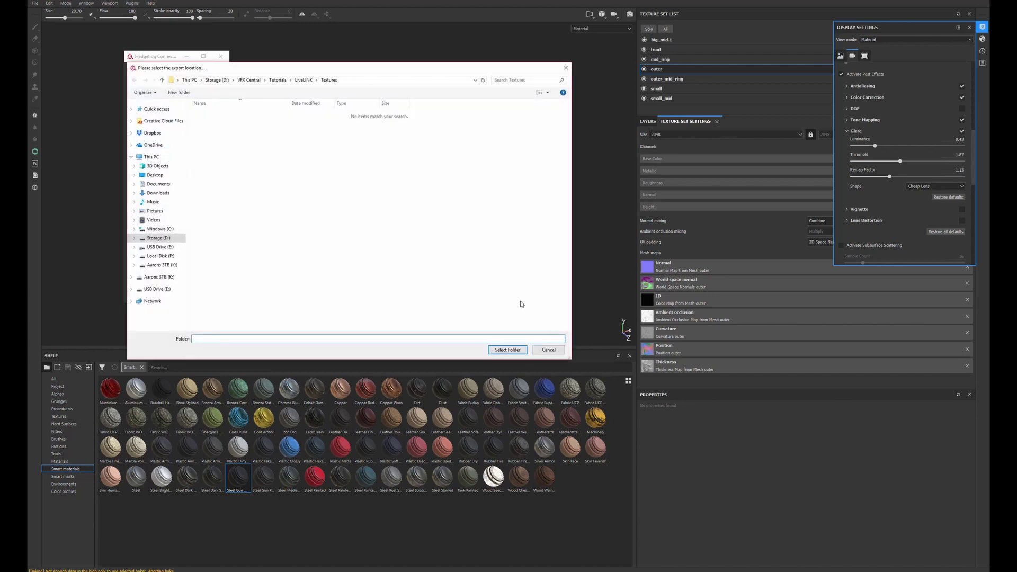
pyautogui.click(509, 352)
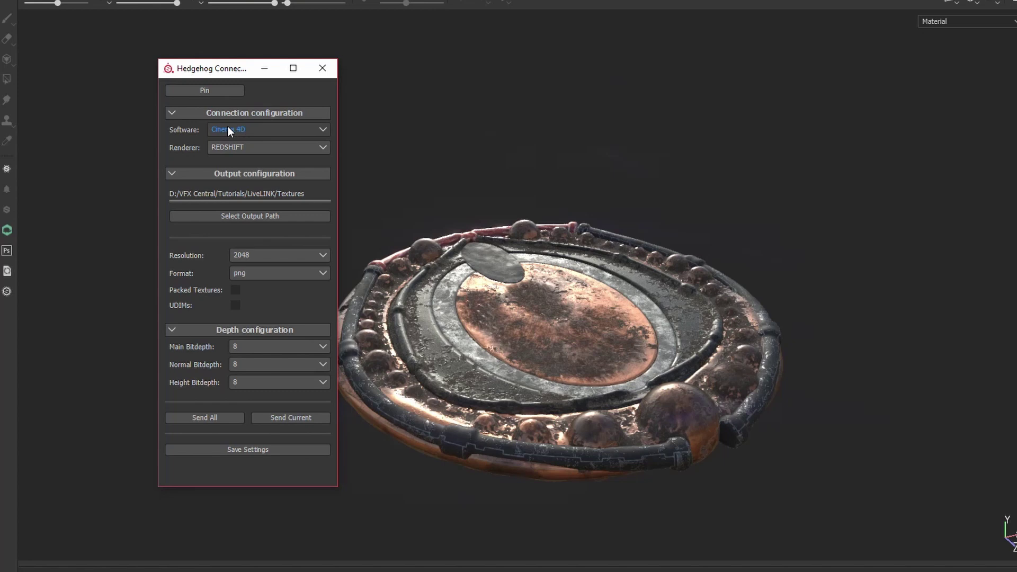
# Keep Cinema 4D, REDSHIFT and 2048 png output, and uncheck Packed Textures
pyautogui.click(206, 113)
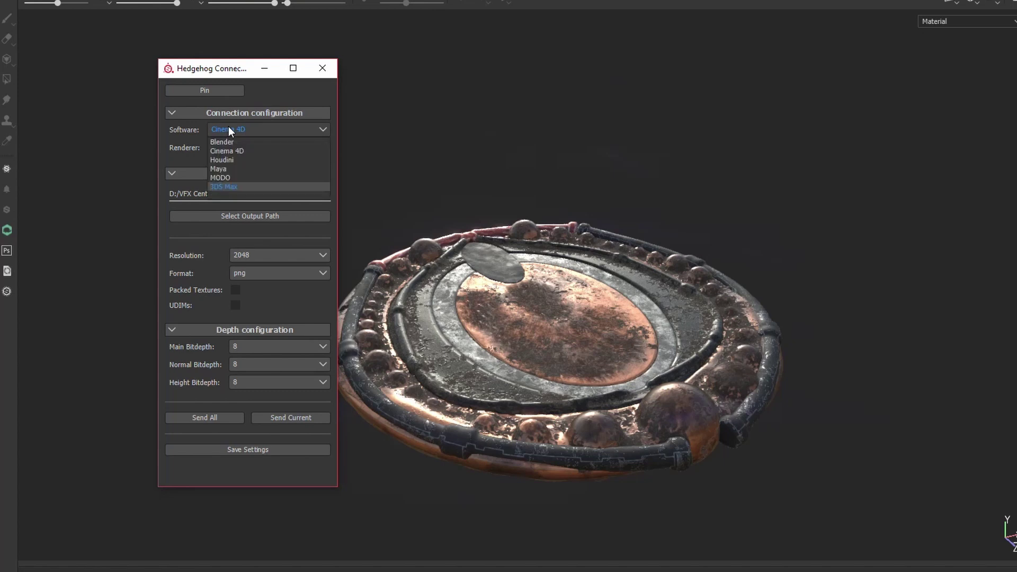
pyautogui.click(213, 150)
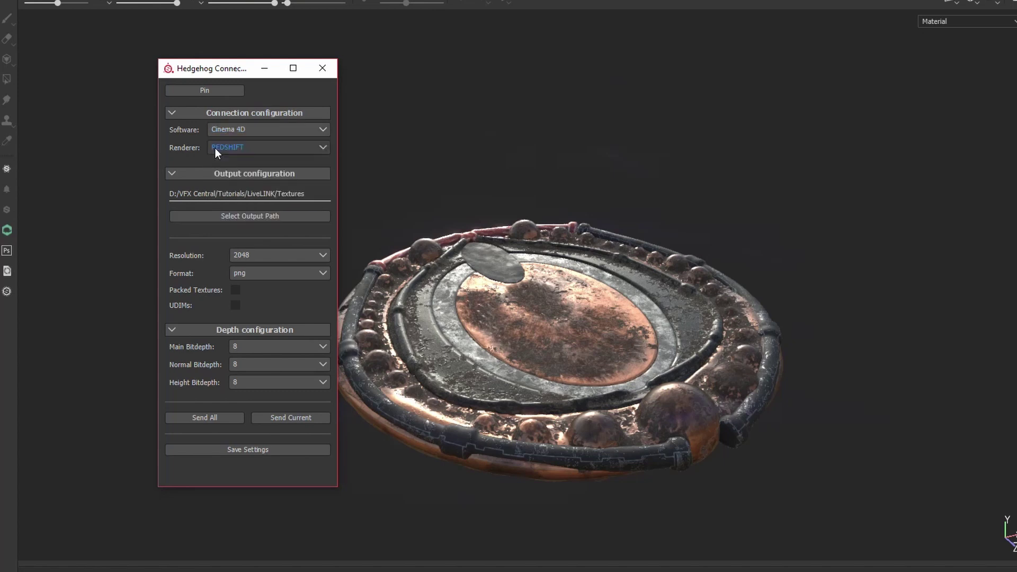
pyautogui.click(219, 148)
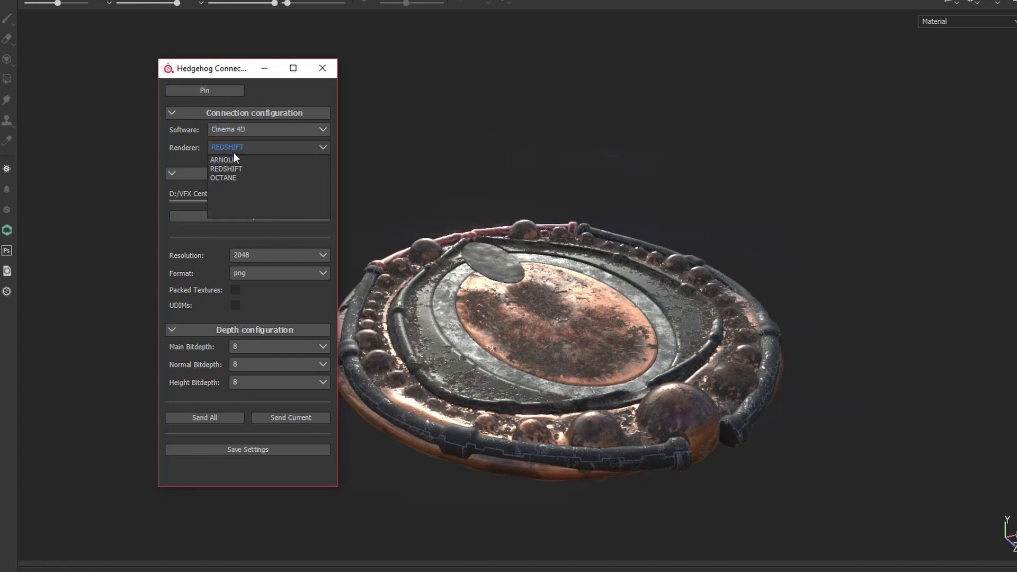
pyautogui.click(231, 169)
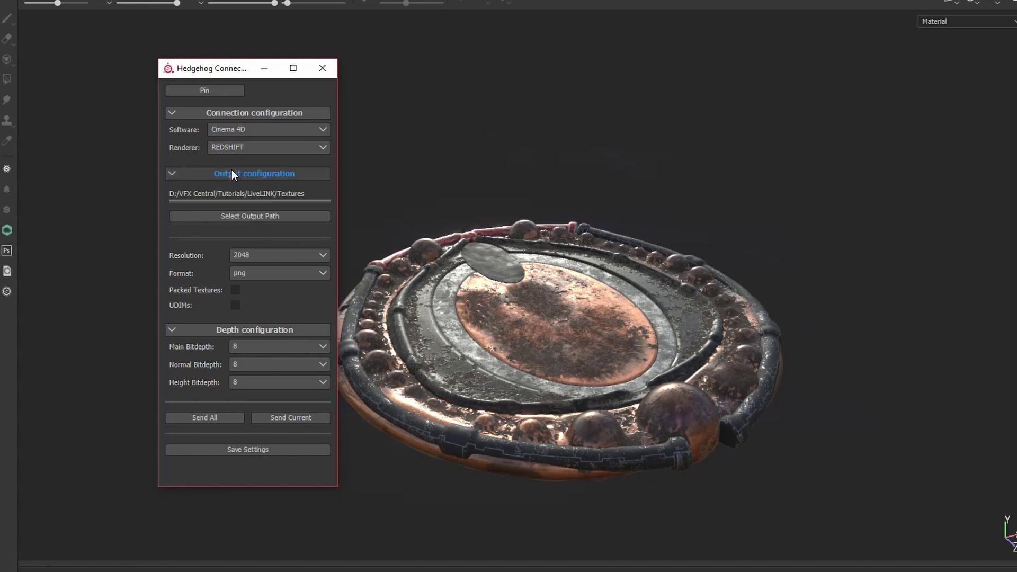
pyautogui.click(259, 257)
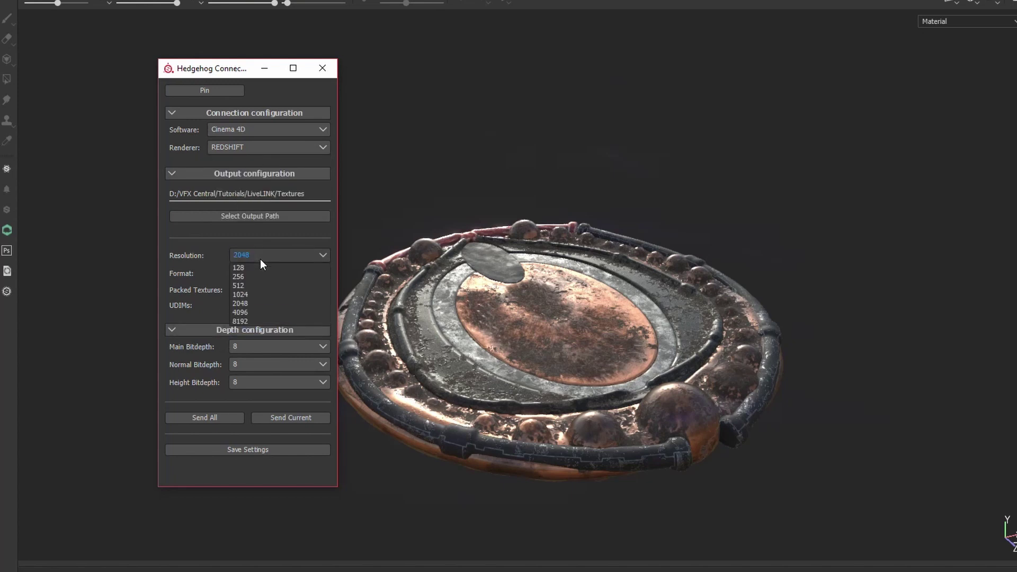
pyautogui.click(201, 227)
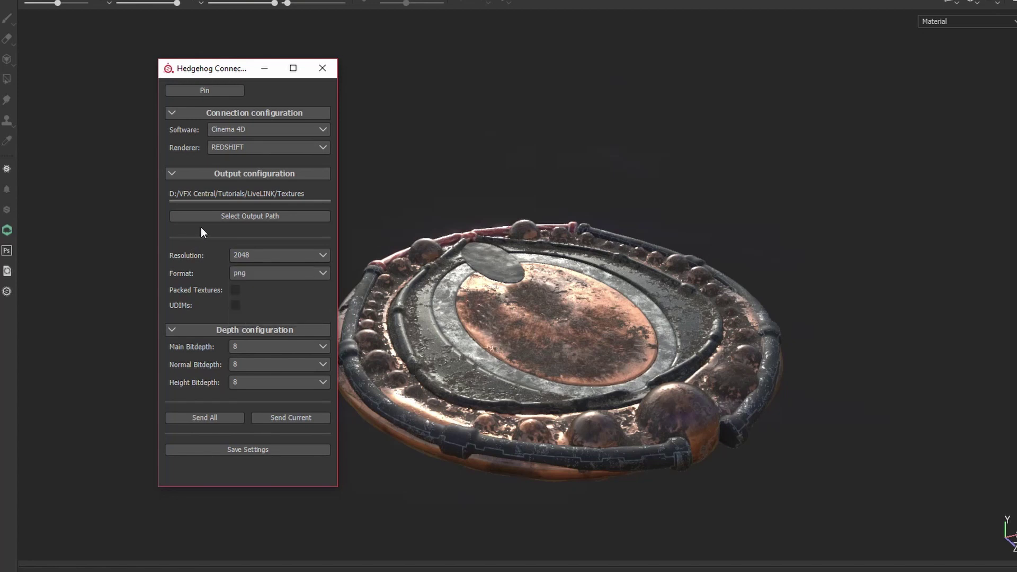
pyautogui.click(207, 288)
pyautogui.click(292, 418)
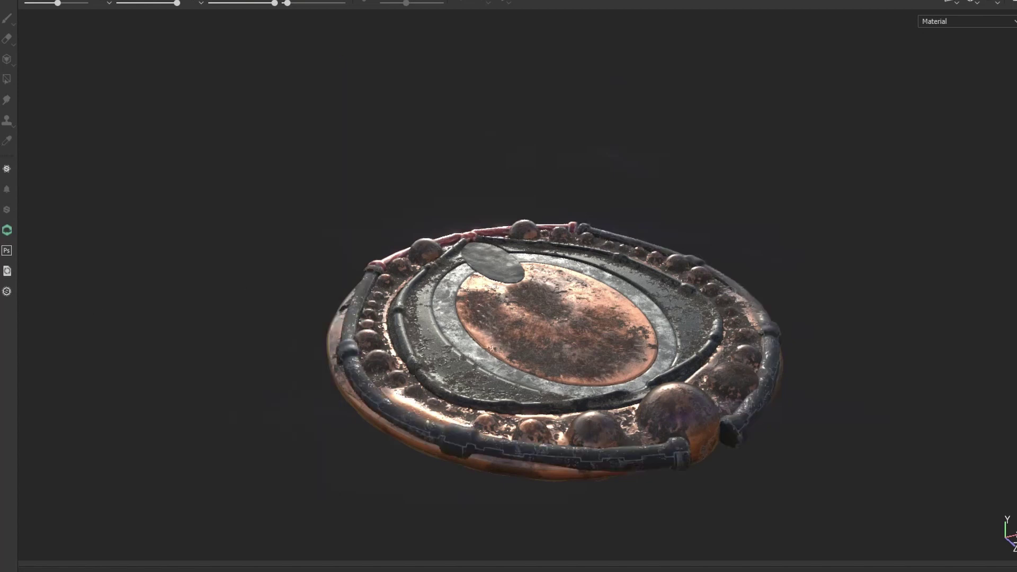
pyautogui.click(7, 230)
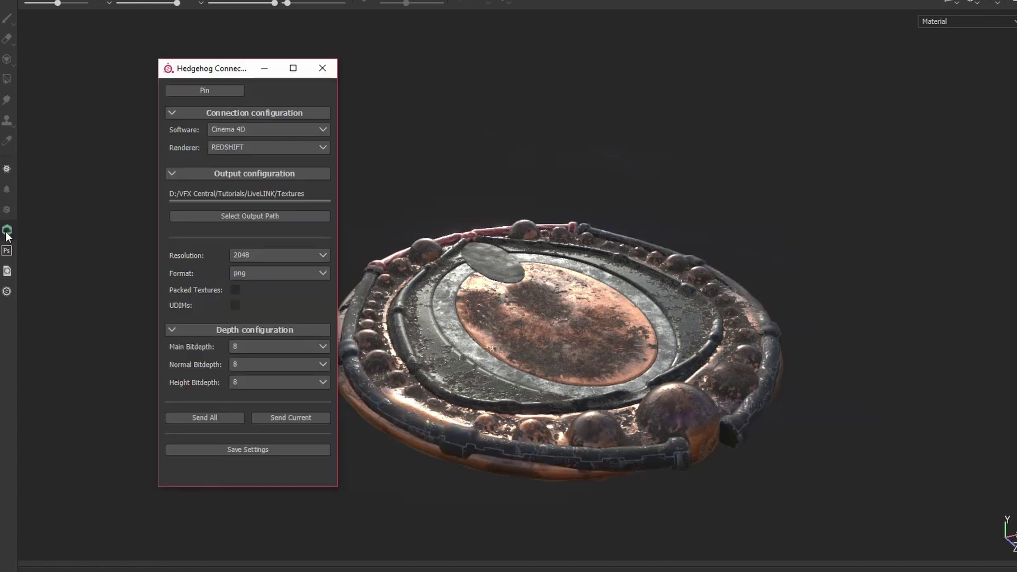
# Send all texture sets, confirm the export succeeded in the Log, and return to Cinema 4D
pyautogui.click(204, 420)
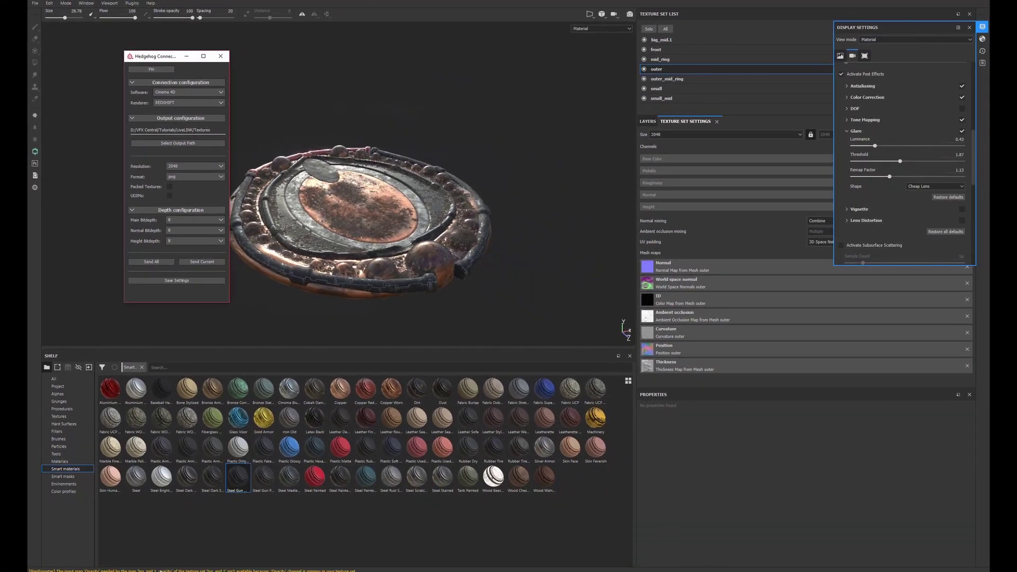
pyautogui.click(161, 570)
pyautogui.moveTo(538, 58); pyautogui.dragTo(386, 47)
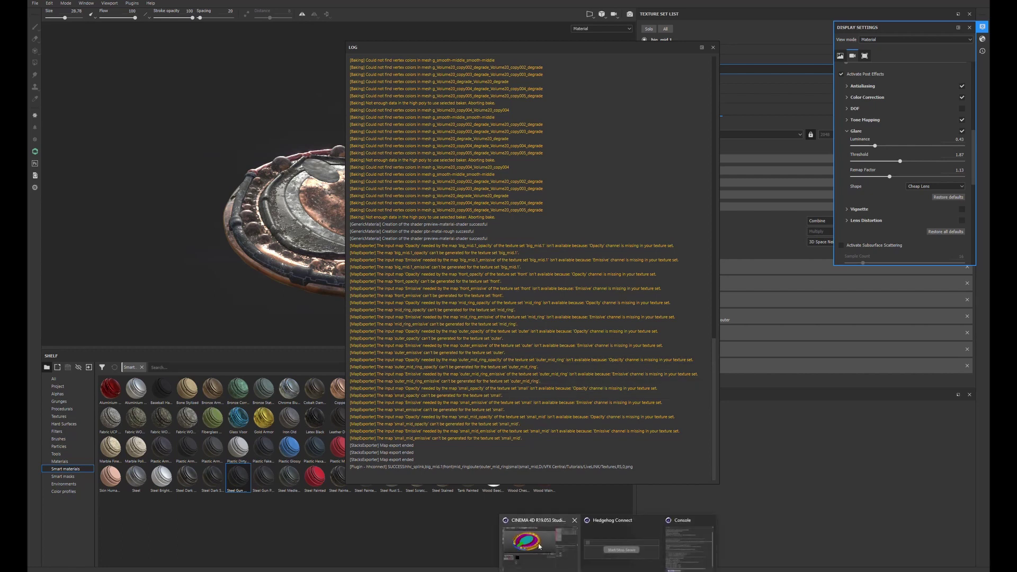
pyautogui.click(540, 549)
pyautogui.click(215, 393)
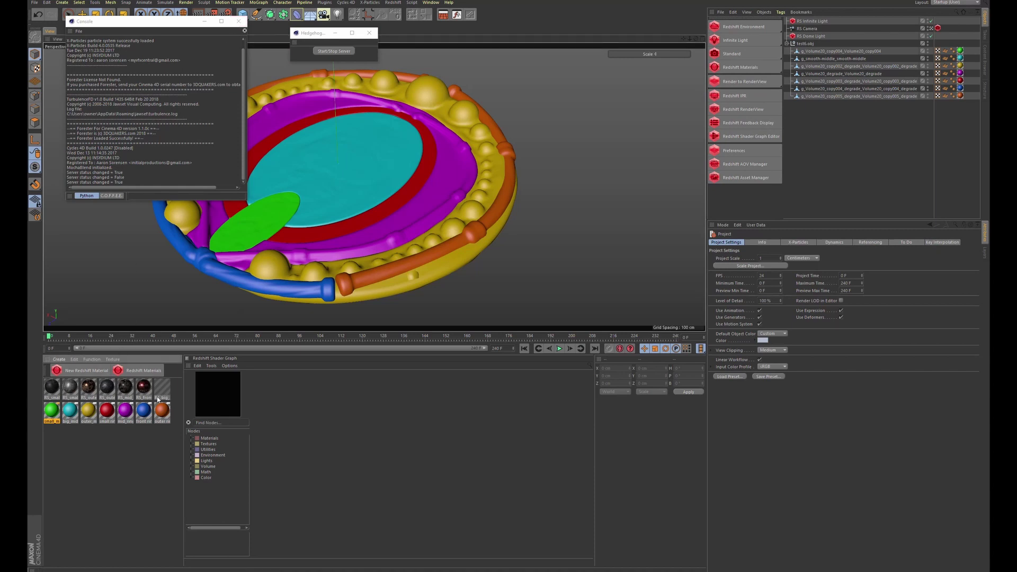
# Close the script console and Hedgehog server windows and widen the materials area
pyautogui.click(238, 21)
pyautogui.click(369, 33)
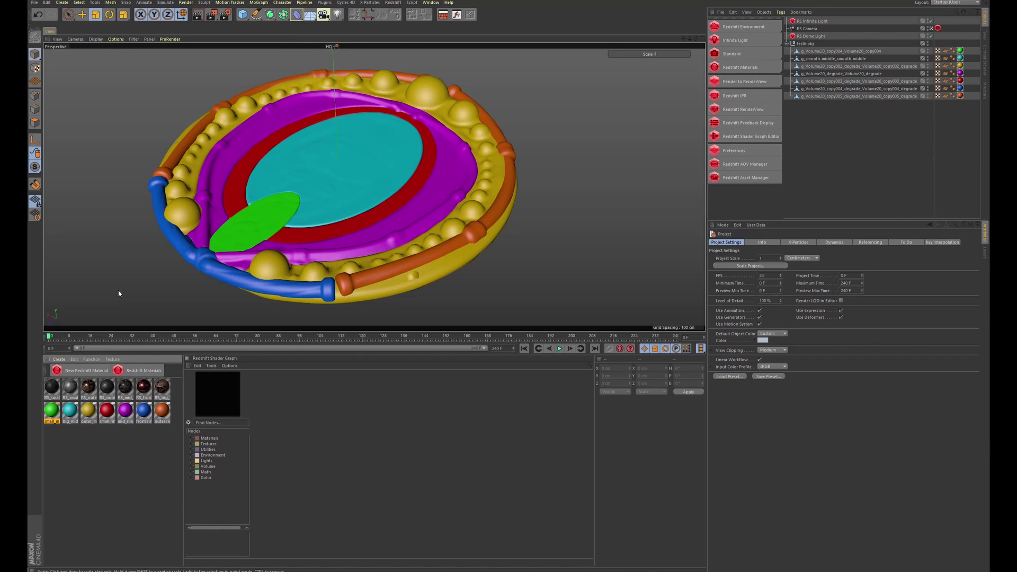
pyautogui.click(125, 465)
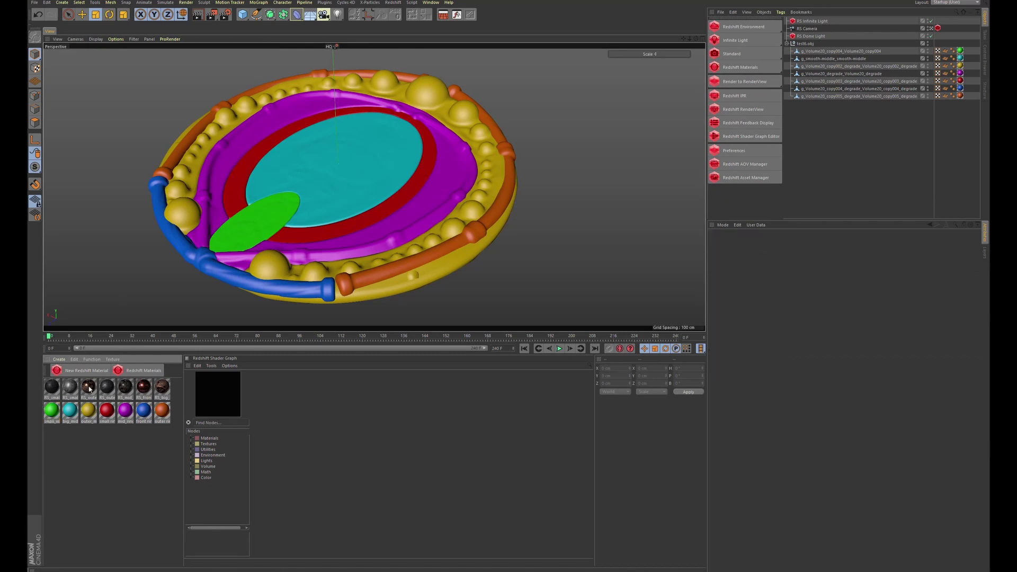
pyautogui.moveTo(182, 385); pyautogui.dragTo(229, 385)
# Show materials as Medium Icons and raise the viewport divider to enlarge the material panels
pyautogui.click(46, 375)
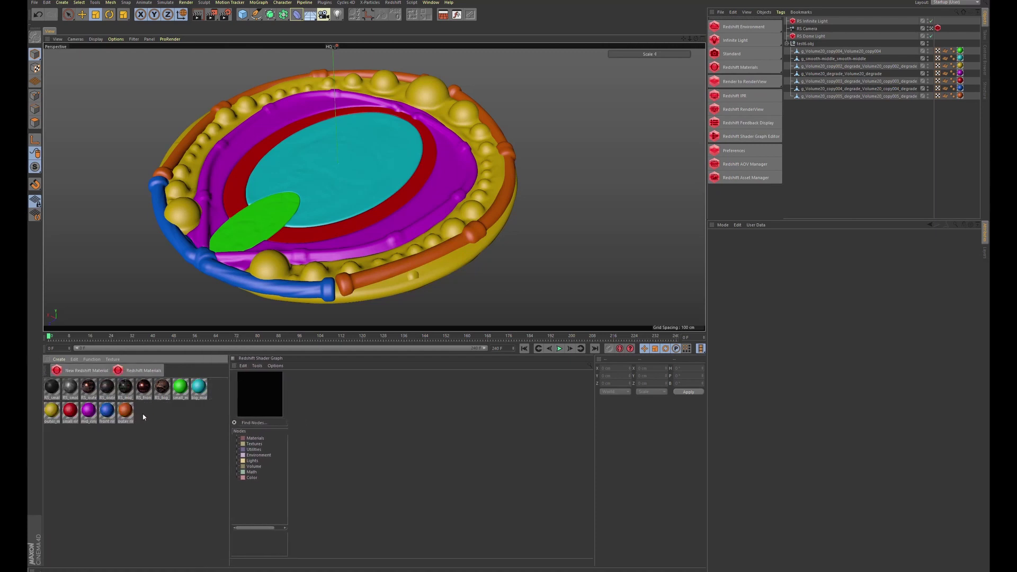
pyautogui.click(46, 360)
pyautogui.click(46, 359)
pyautogui.click(59, 359)
pyautogui.moveTo(88, 360)
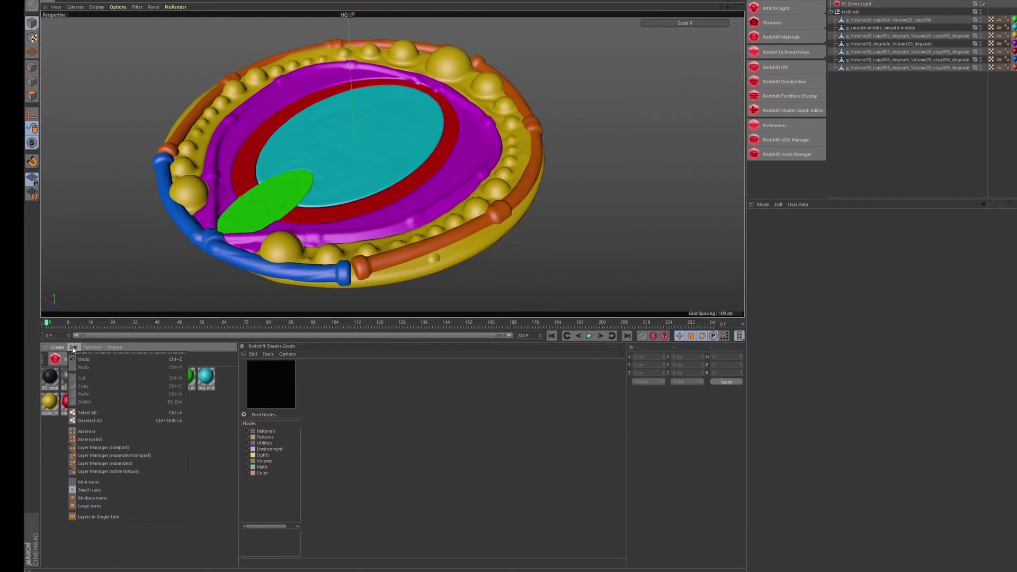
pyautogui.moveTo(73, 333)
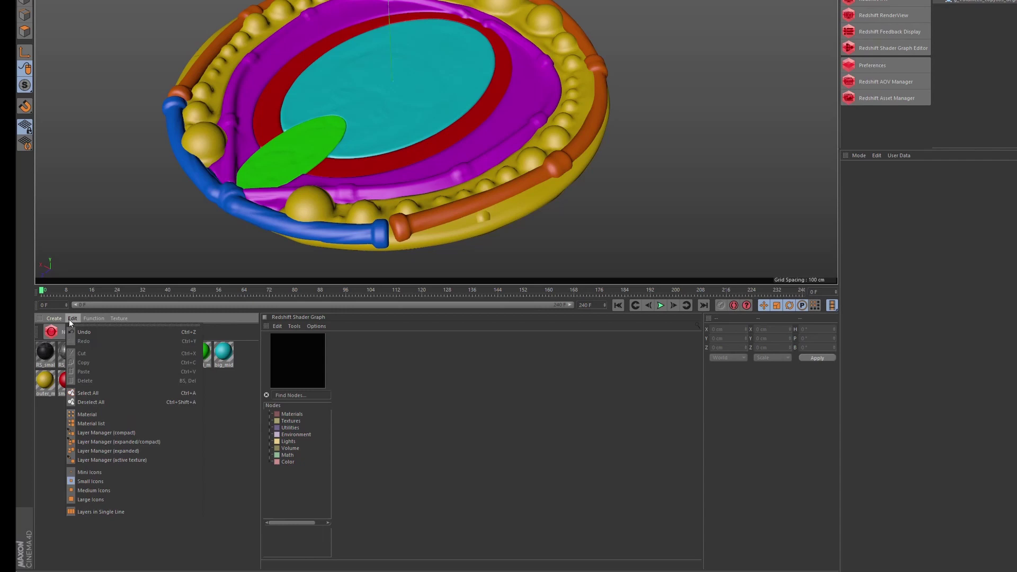
pyautogui.click(98, 416)
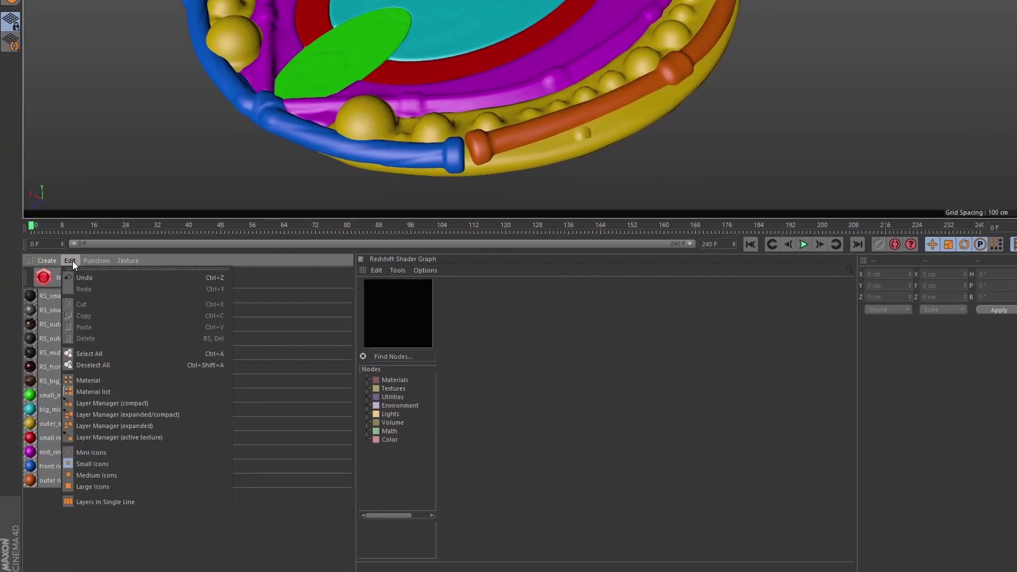
pyautogui.click(73, 275)
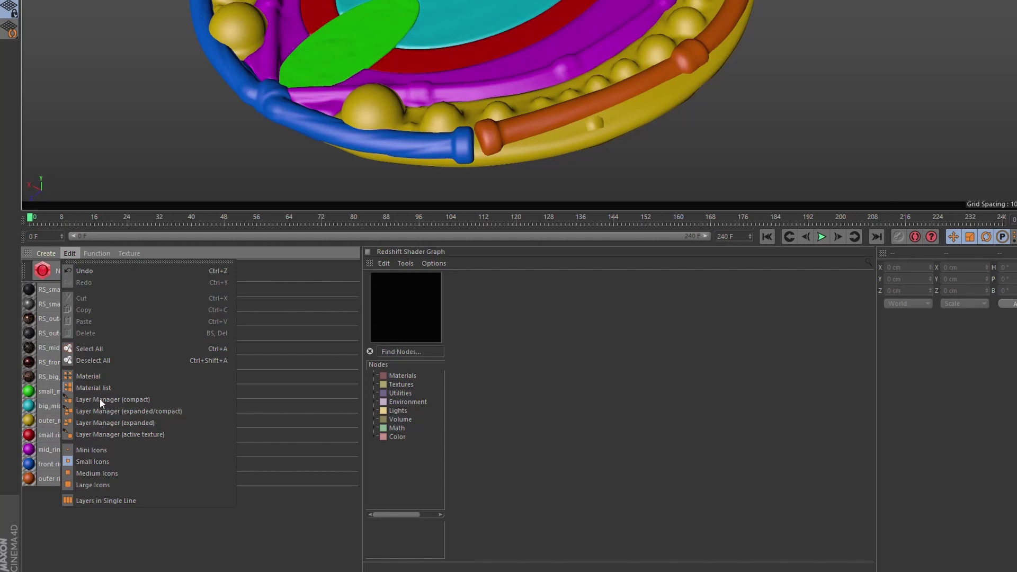
pyautogui.click(107, 474)
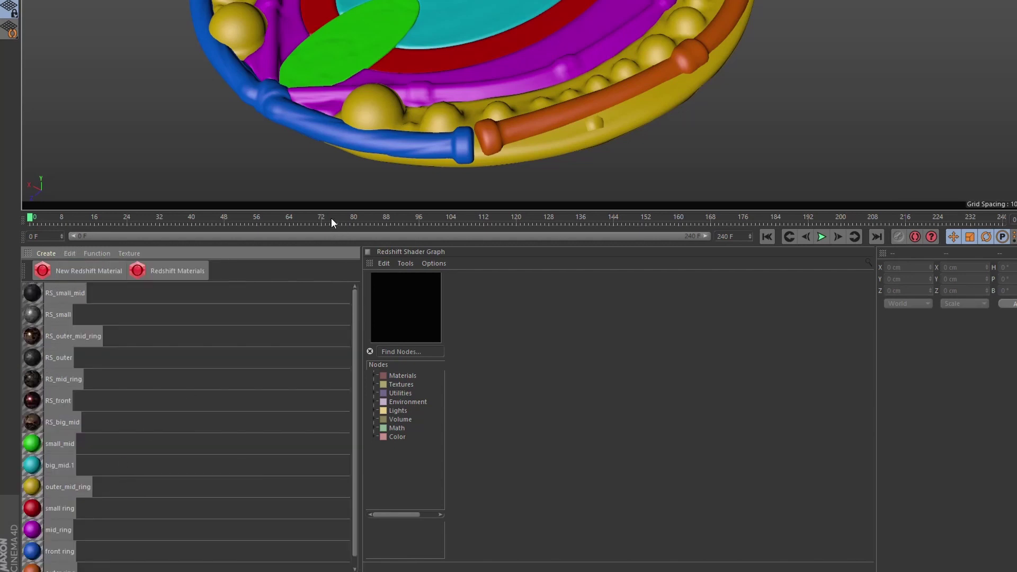
pyautogui.moveTo(330, 209); pyautogui.dragTo(313, 78)
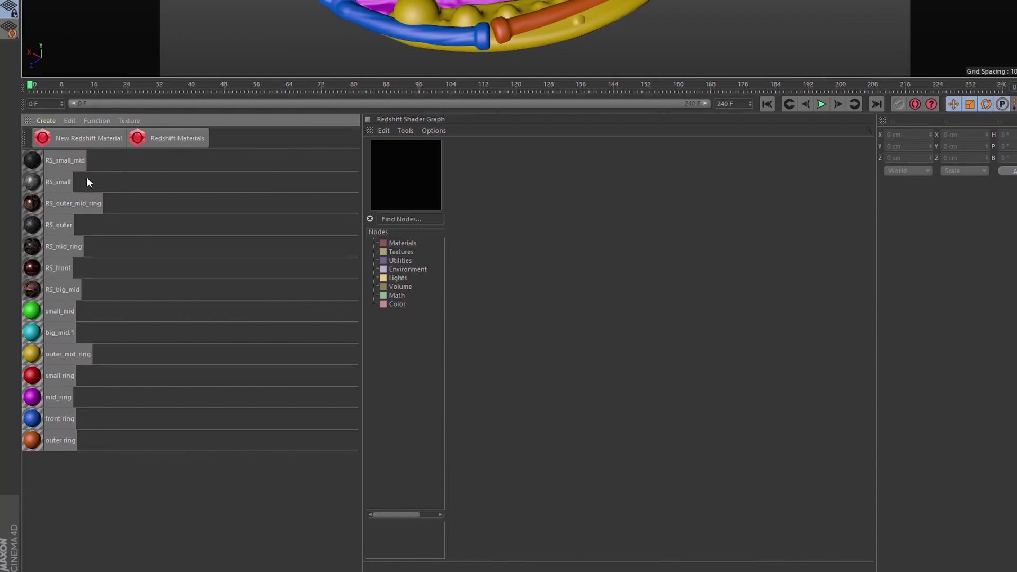
# Frame all of RS_small_mid's texture nodes and show the basecolor node's General image settings
pyautogui.click(63, 165)
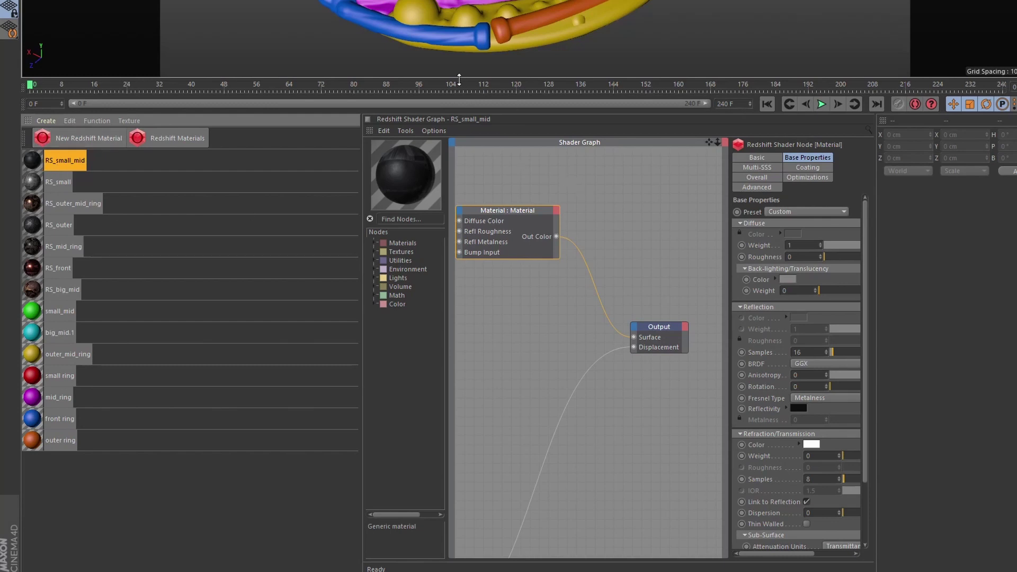
pyautogui.moveTo(458, 78); pyautogui.dragTo(458, 1)
pyautogui.moveTo(360, 101); pyautogui.dragTo(225, 119)
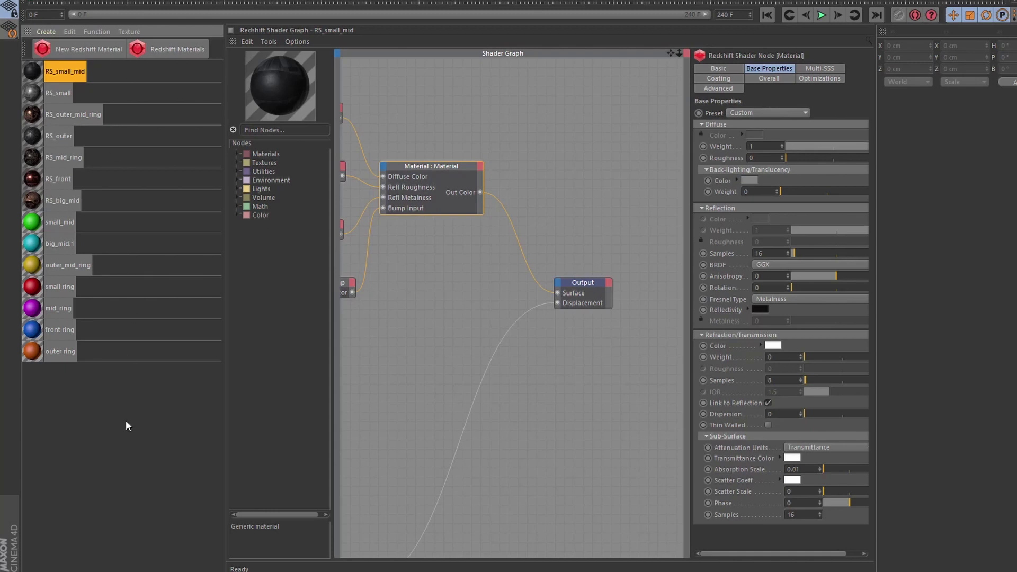
pyautogui.doubleClick(41, 75)
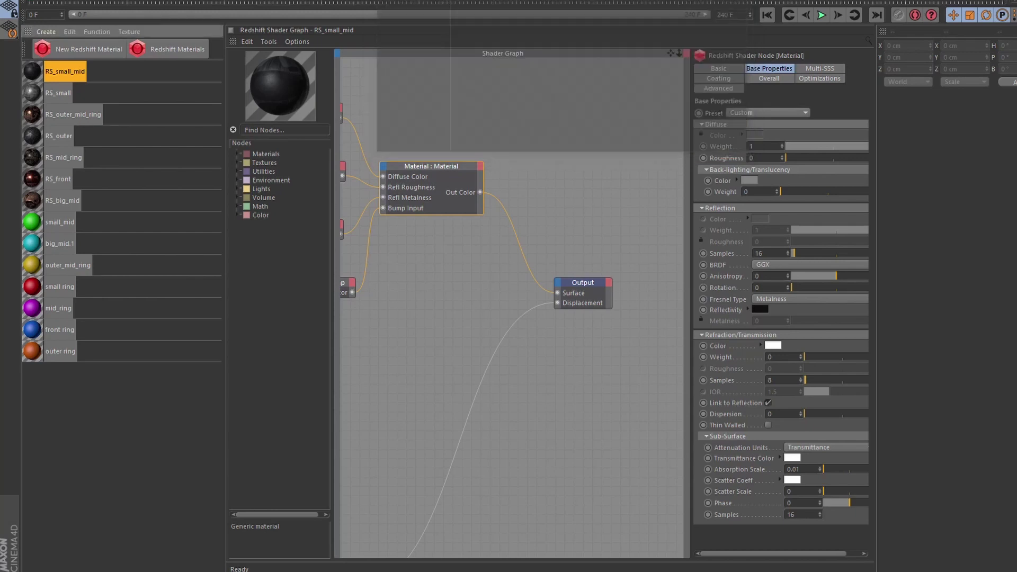
pyautogui.scroll(-3, 516, 138)
pyautogui.moveTo(451, 123); pyautogui.dragTo(570, 120, button='middle')
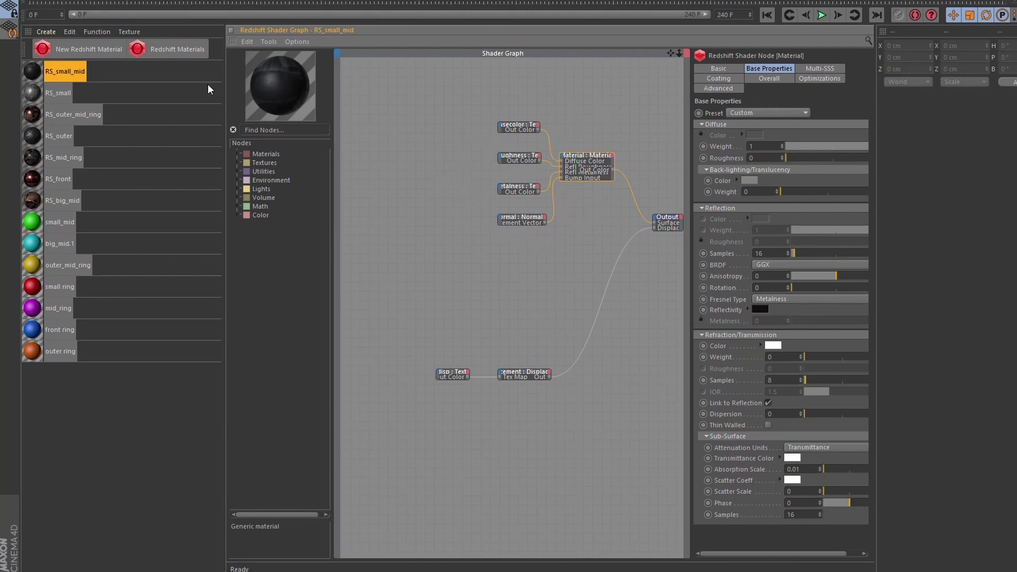
pyautogui.click(504, 126)
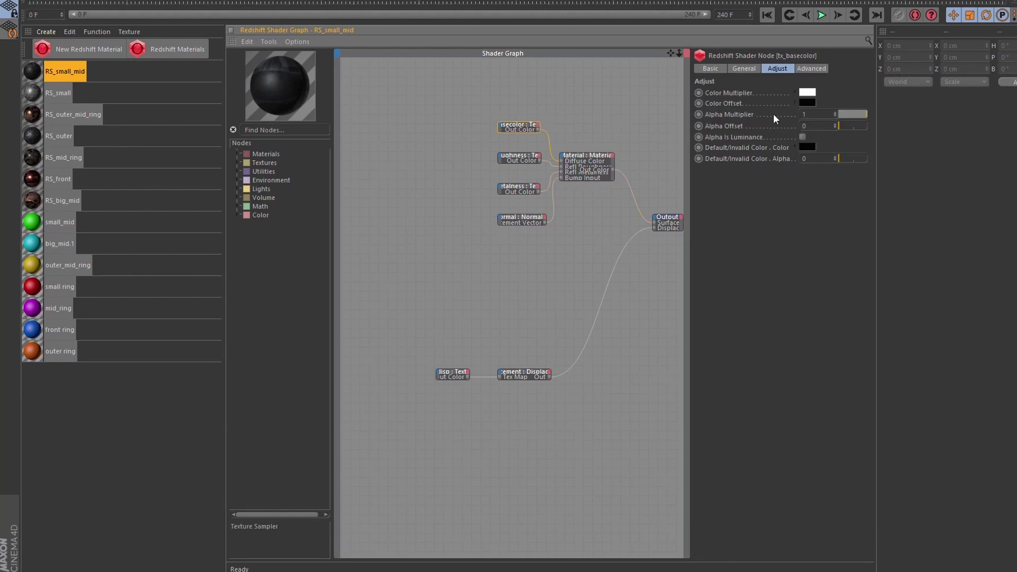
pyautogui.click(744, 68)
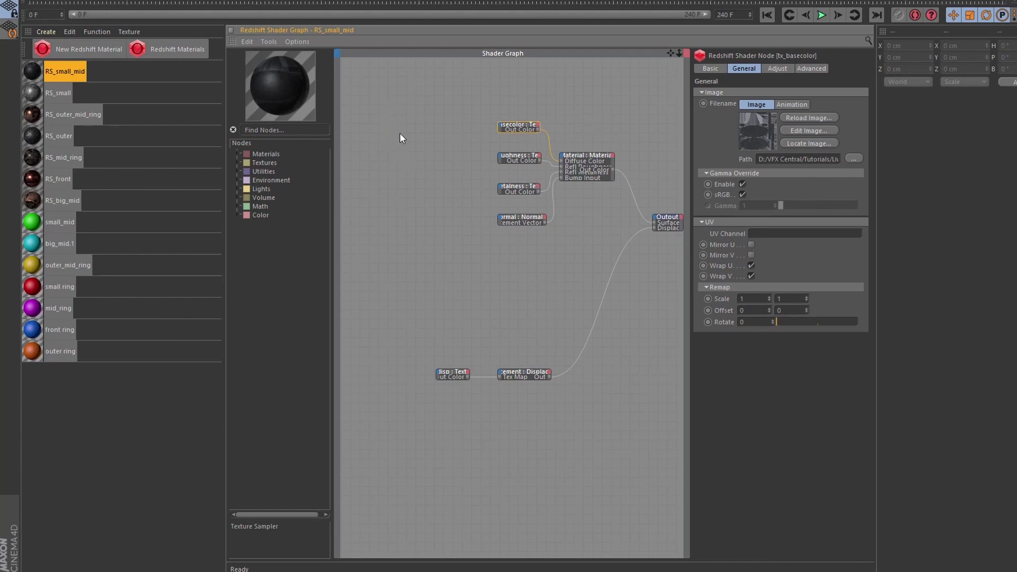
pyautogui.click(149, 410)
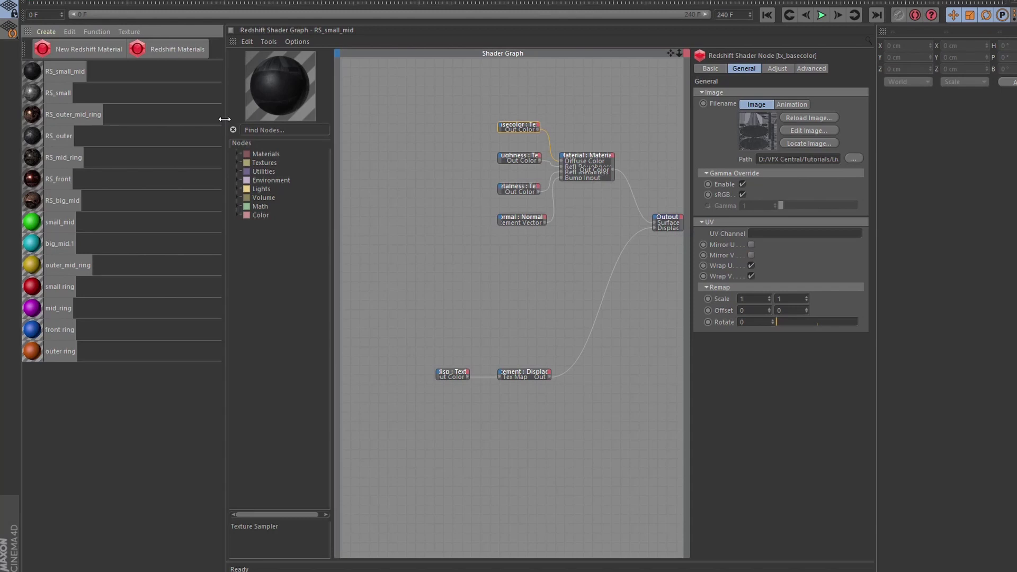
# Replace the small_mid colour material with RS_small_mid, undoing a misplaced first drop
pyautogui.moveTo(224, 118); pyautogui.dragTo(271, 119)
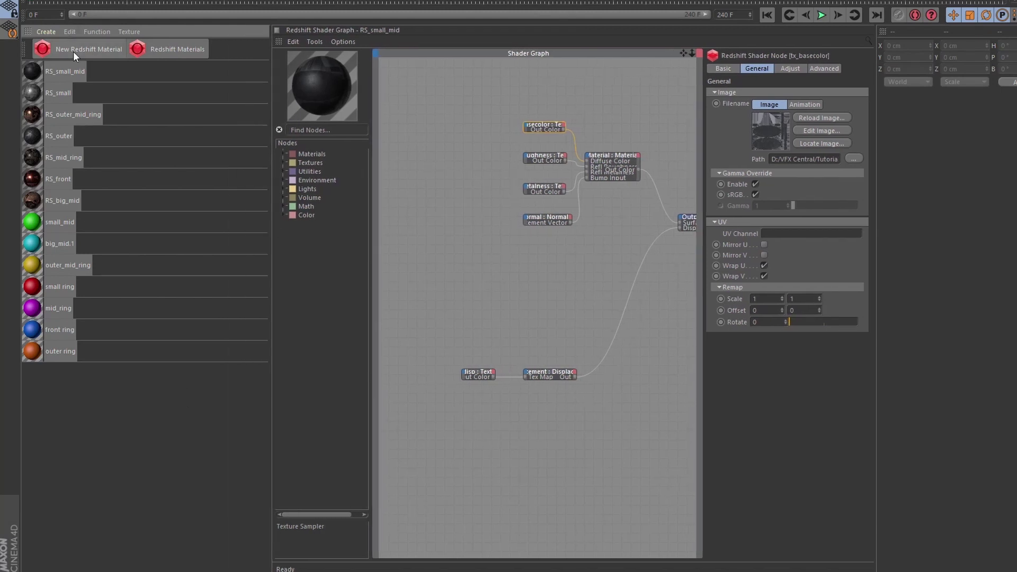
pyautogui.click(77, 75)
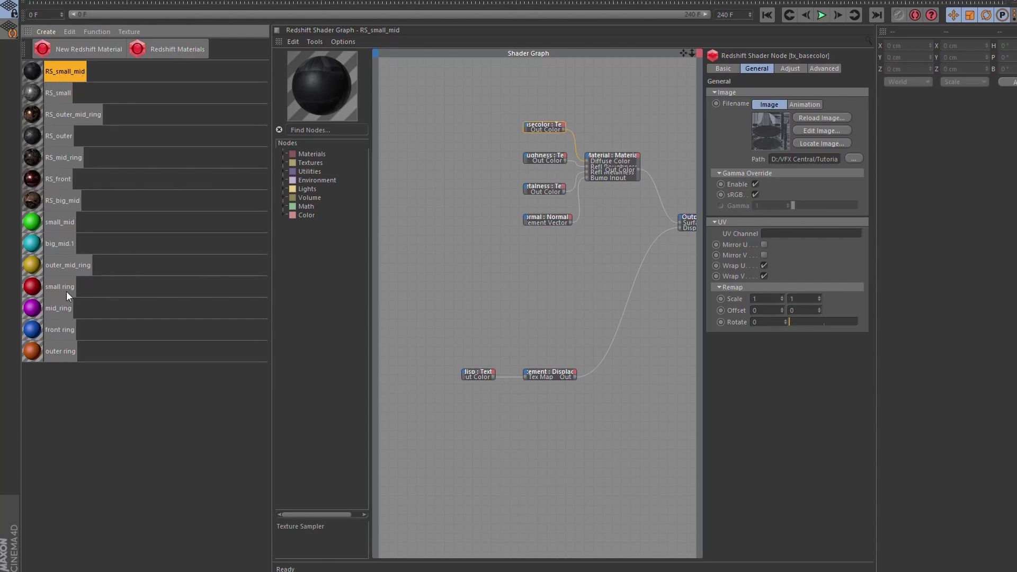
pyautogui.moveTo(31, 70); pyautogui.dragTo(36, 287)
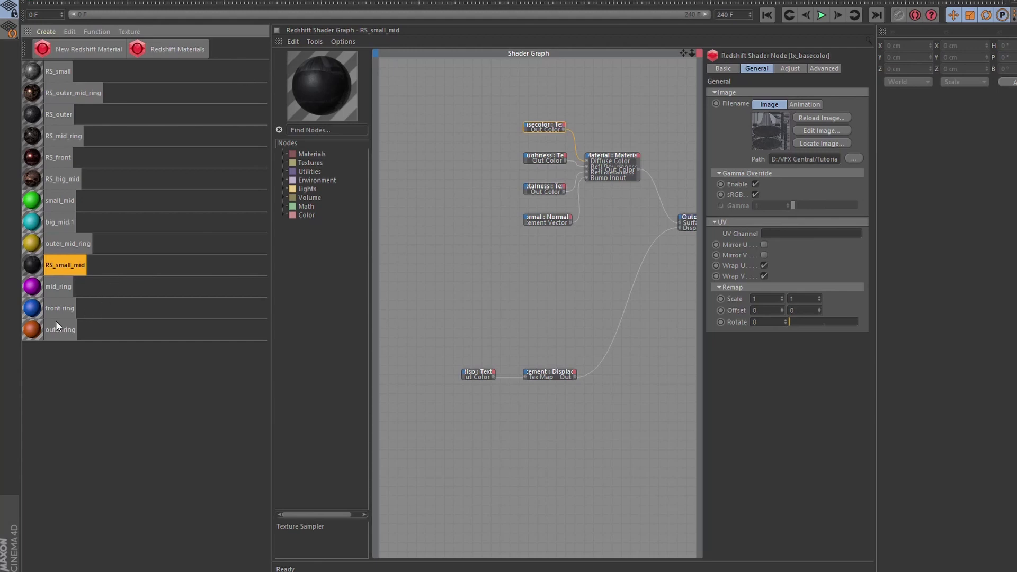
pyautogui.hotkey('ctrl', 'z')
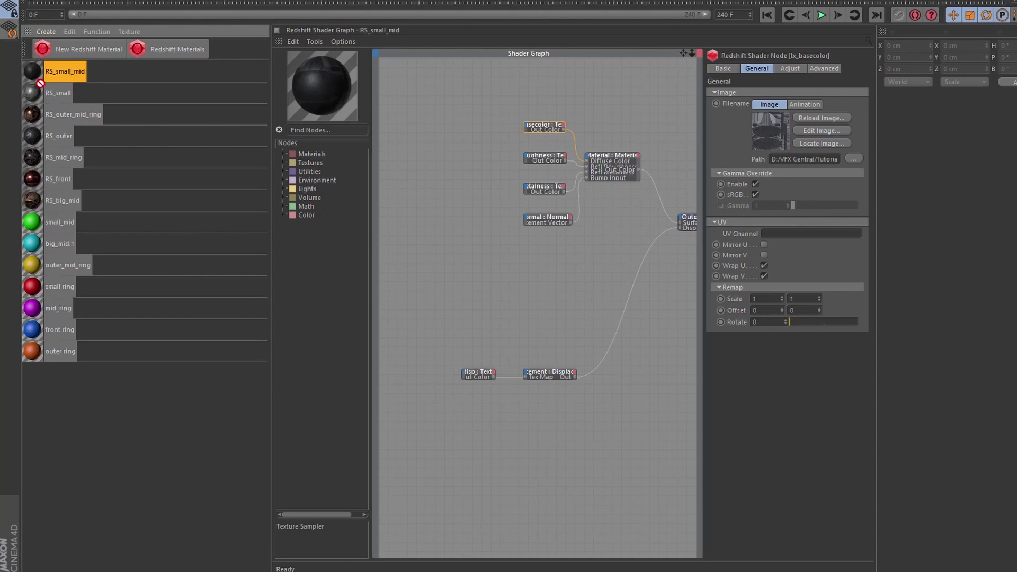
pyautogui.moveTo(31, 222); pyautogui.dragTo(32, 202)
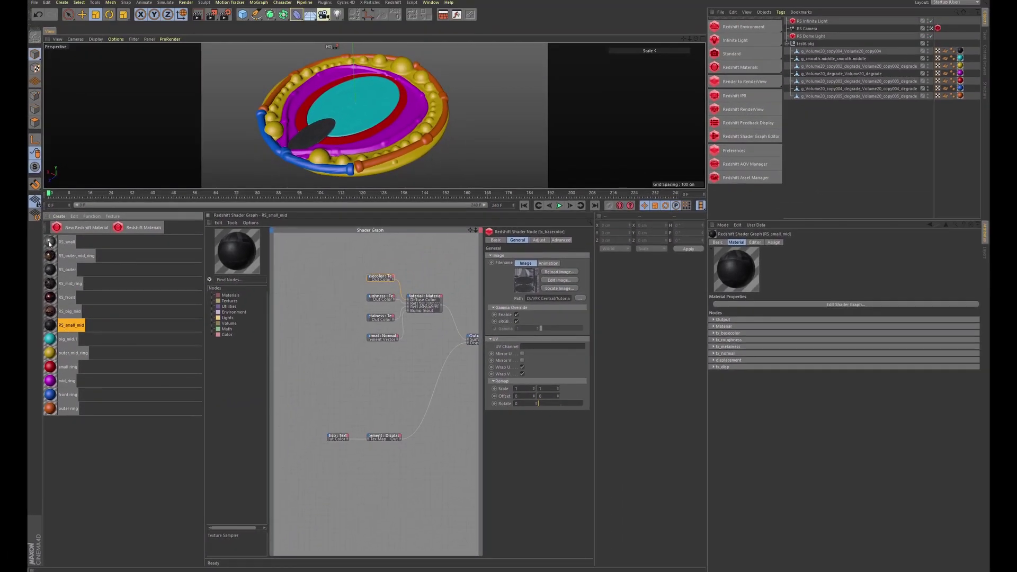
# Replace the small, outer_mid_ring and outer colour materials with RS_small, RS_outer_mid_ring and RS_outer
pyautogui.moveTo(50, 244)
pyautogui.mouseDown()
pyautogui.moveTo(61, 247)
pyautogui.moveTo(114, 372)
pyautogui.moveTo(109, 356)
pyautogui.moveTo(90, 371)
pyautogui.moveTo(80, 275)
pyautogui.moveTo(50, 242)
pyautogui.mouseUp()
pyautogui.click(52, 259)
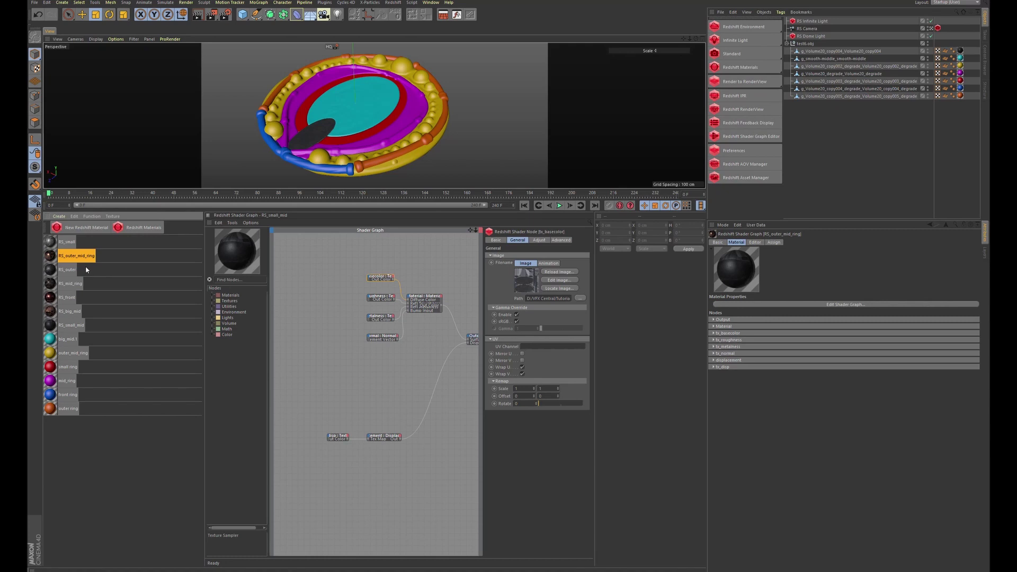
pyautogui.moveTo(93, 357); pyautogui.dragTo(51, 356)
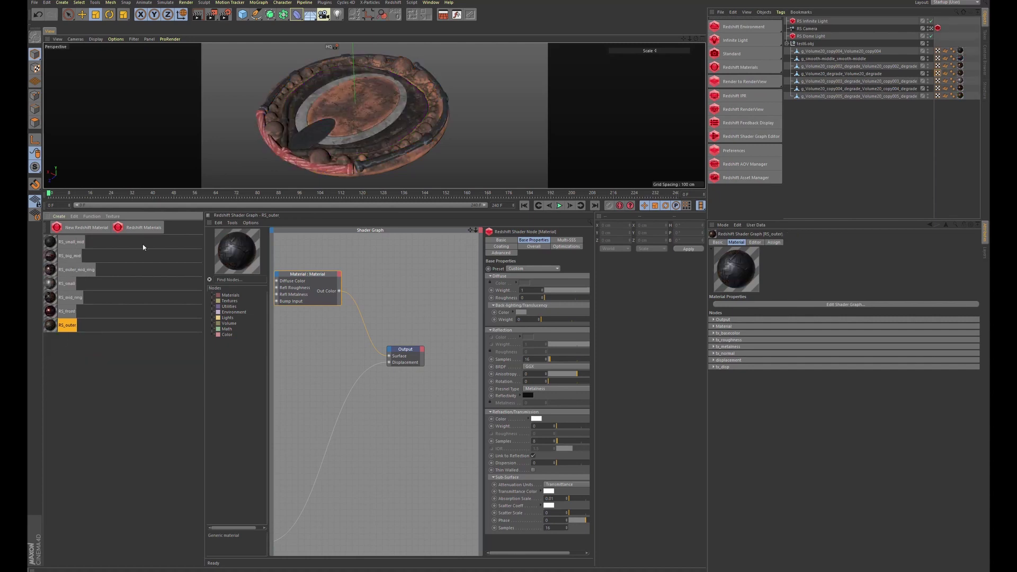
pyautogui.keyDown('alt'); pyautogui.moveTo(360, 124); pyautogui.dragTo(482, 168); pyautogui.keyUp('alt')
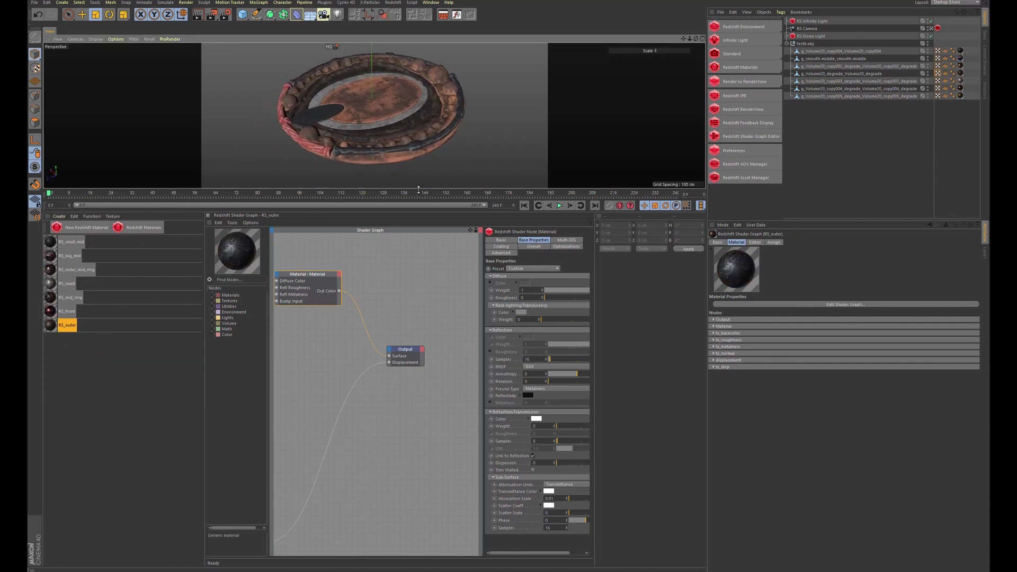
pyautogui.moveTo(418, 189); pyautogui.dragTo(412, 290)
pyautogui.keyDown('alt'); pyautogui.moveTo(382, 223); pyautogui.dragTo(290, 142); pyautogui.keyUp('alt')
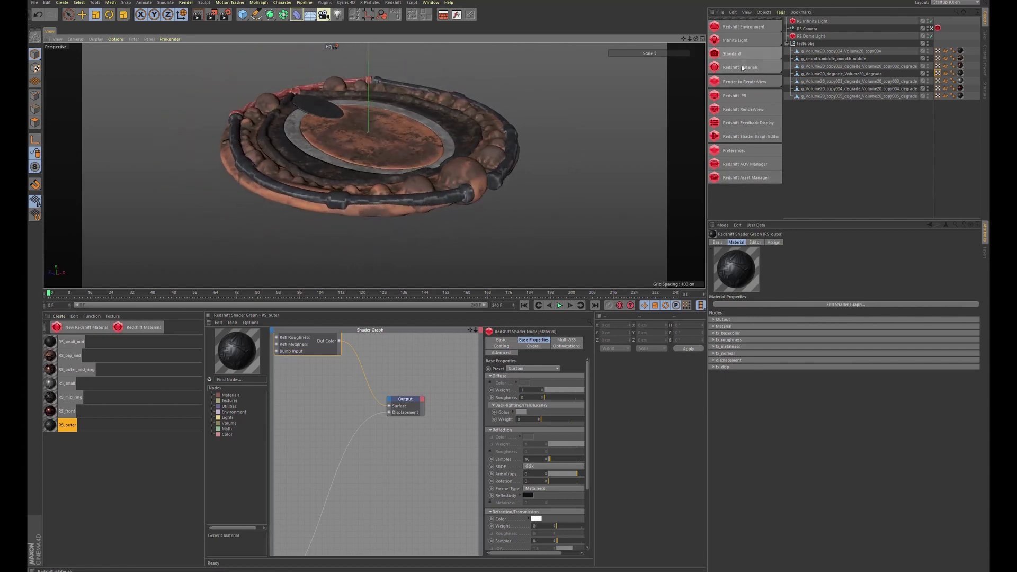
# Render the scene in the Redshift RenderView with the display set to Fit Window
pyautogui.click(743, 81)
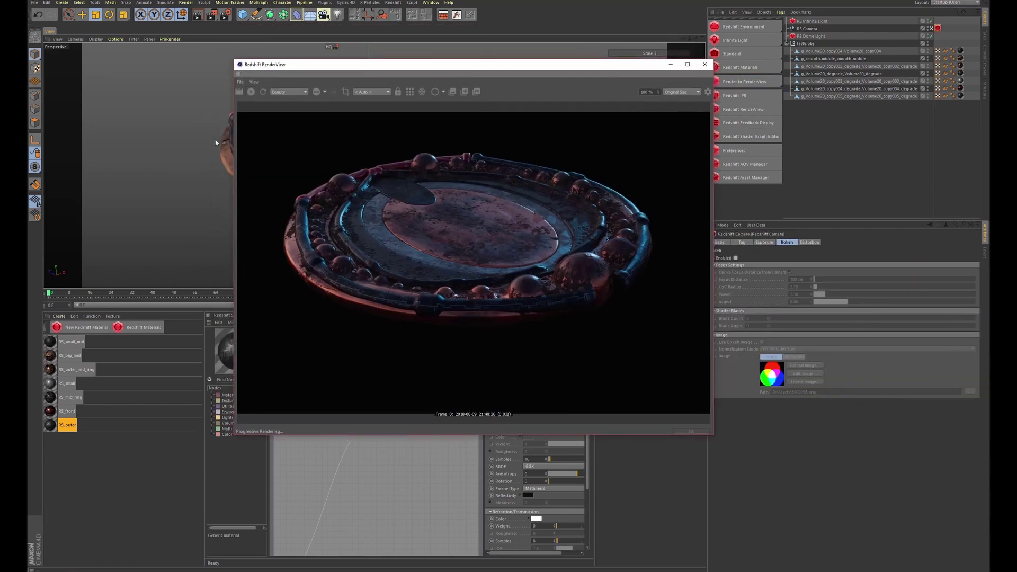
pyautogui.moveTo(310, 66); pyautogui.dragTo(431, 49)
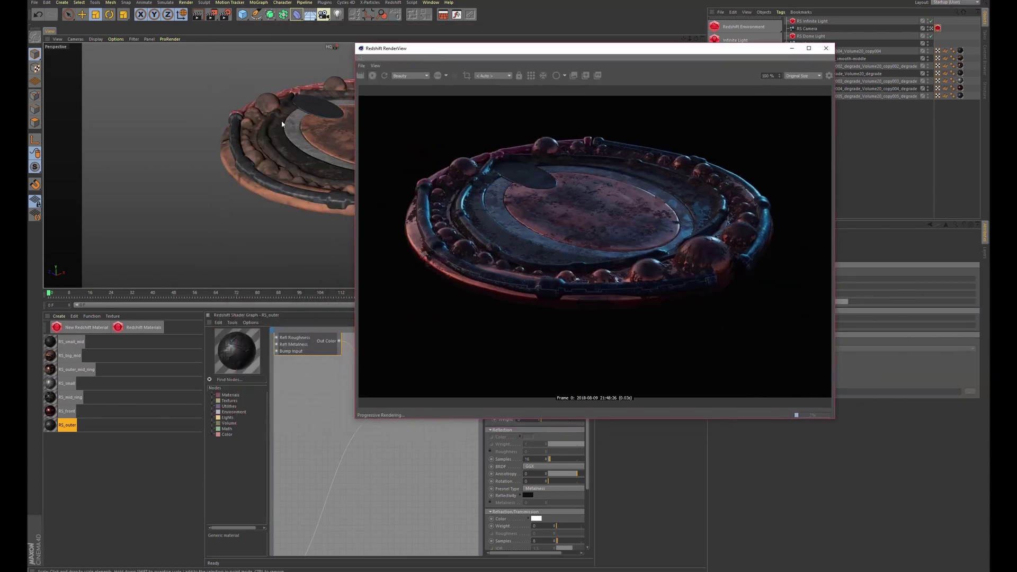
pyautogui.keyDown('alt'); pyautogui.moveTo(318, 127); pyautogui.dragTo(259, 177); pyautogui.keyUp('alt')
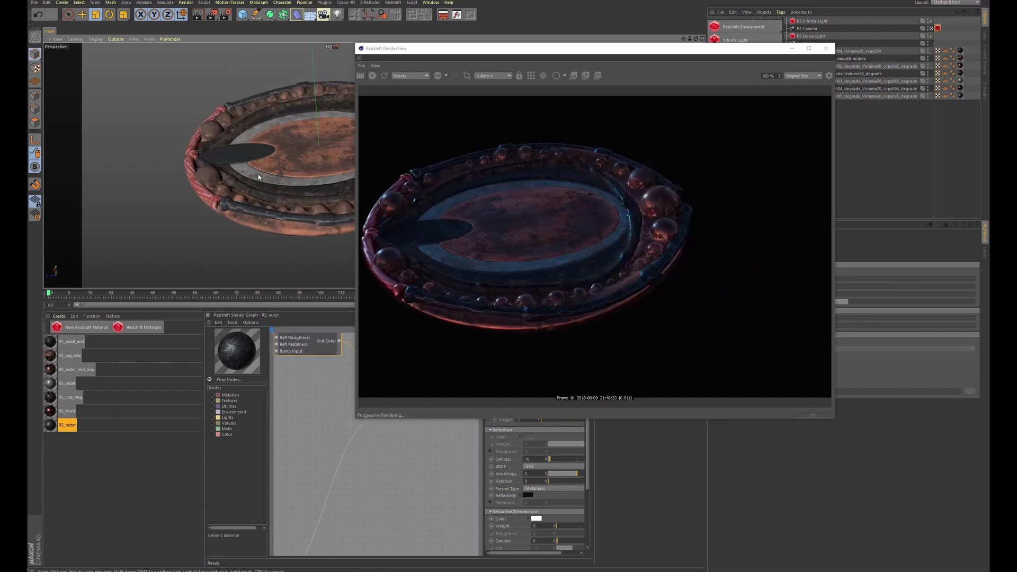
pyautogui.moveTo(245, 147)
pyautogui.keyDown('alt'); pyautogui.mouseDown()
pyautogui.moveTo(197, 119)
pyautogui.moveTo(264, 162)
pyautogui.moveTo(248, 136)
pyautogui.mouseUp(); pyautogui.keyUp('alt')
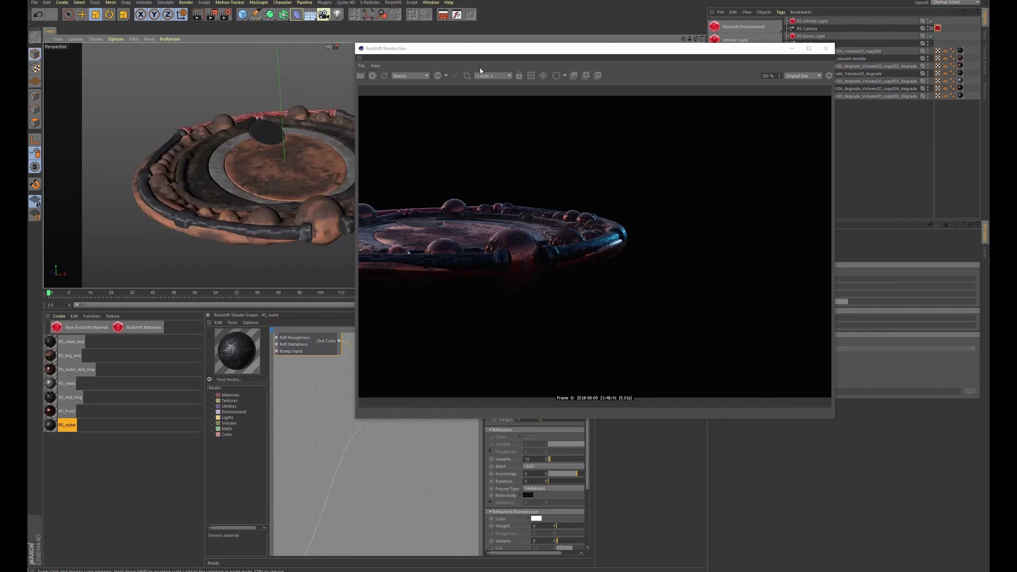
pyautogui.click(814, 77)
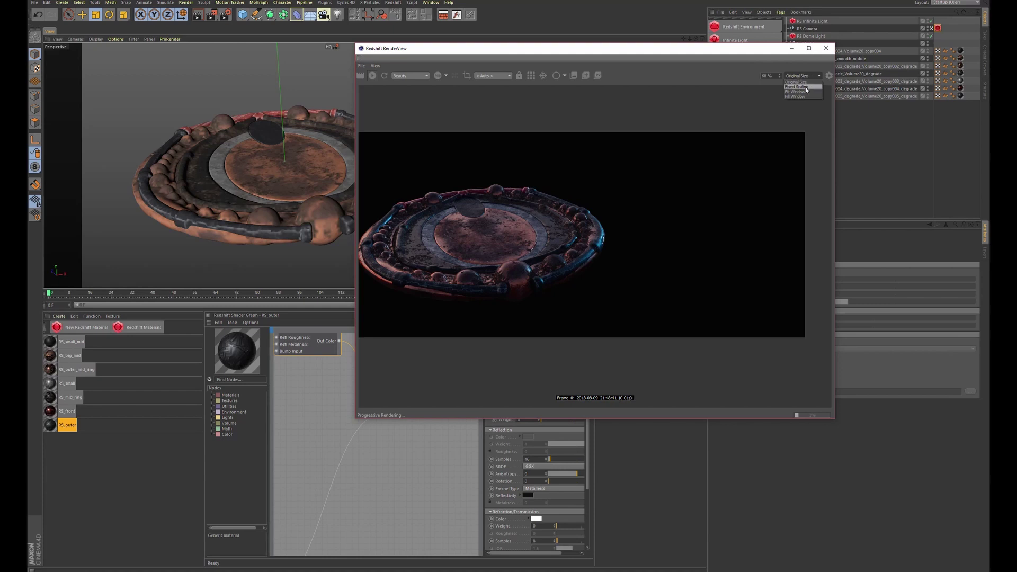
pyautogui.click(799, 92)
pyautogui.keyDown('alt'); pyautogui.moveTo(272, 131); pyautogui.dragTo(289, 137); pyautogui.keyUp('alt')
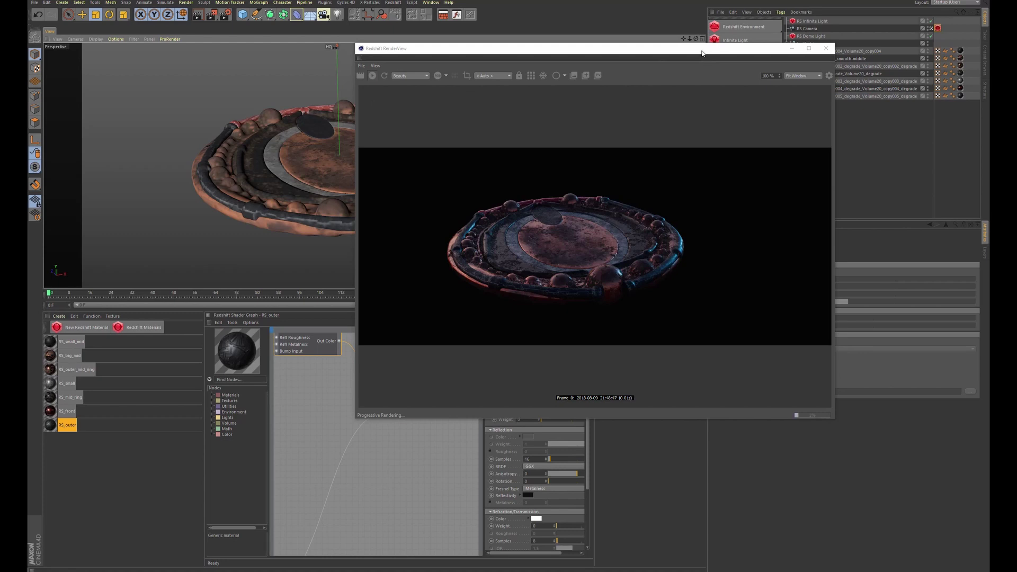
pyautogui.moveTo(702, 53); pyautogui.dragTo(638, 99)
# Rotate the RS Infinite Light to re-angle the lighting, then return to Substance Painter
pyautogui.click(811, 22)
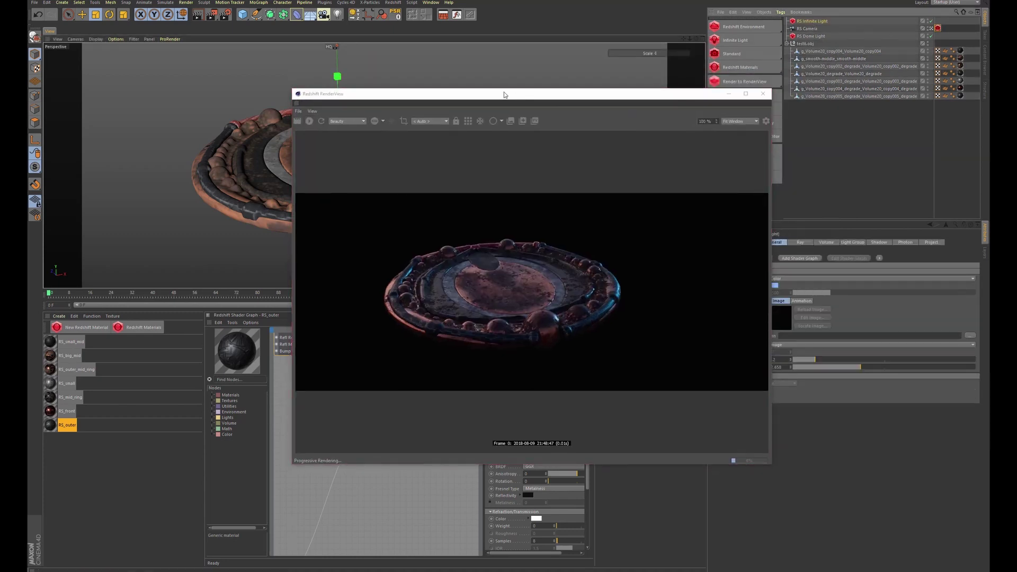
pyautogui.moveTo(504, 94); pyautogui.dragTo(645, 108)
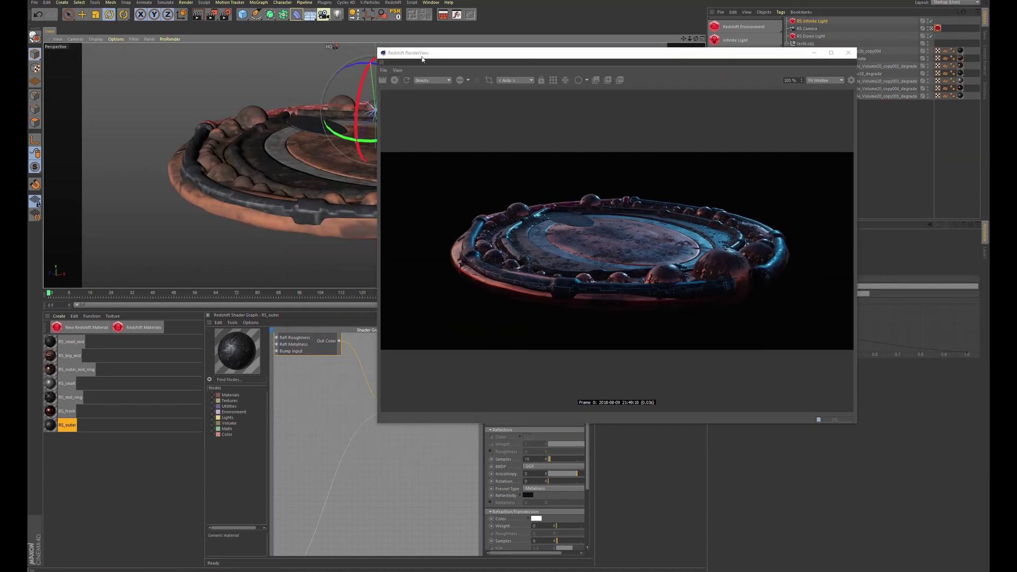
pyautogui.moveTo(421, 50)
pyautogui.mouseDown()
pyautogui.moveTo(475, 50)
pyautogui.moveTo(345, 62)
pyautogui.moveTo(435, 60)
pyautogui.mouseUp()
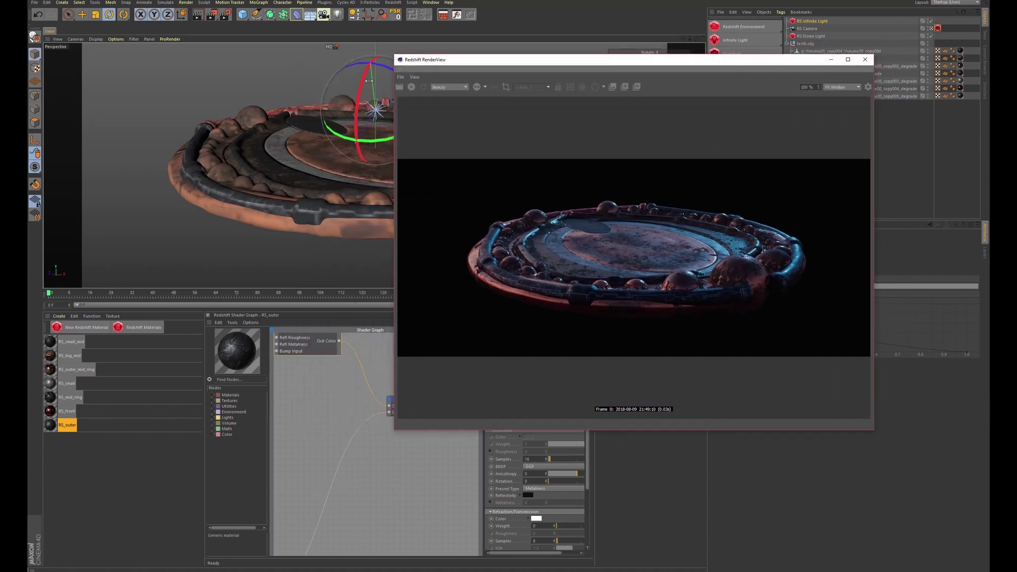
pyautogui.moveTo(369, 81); pyautogui.dragTo(345, 203)
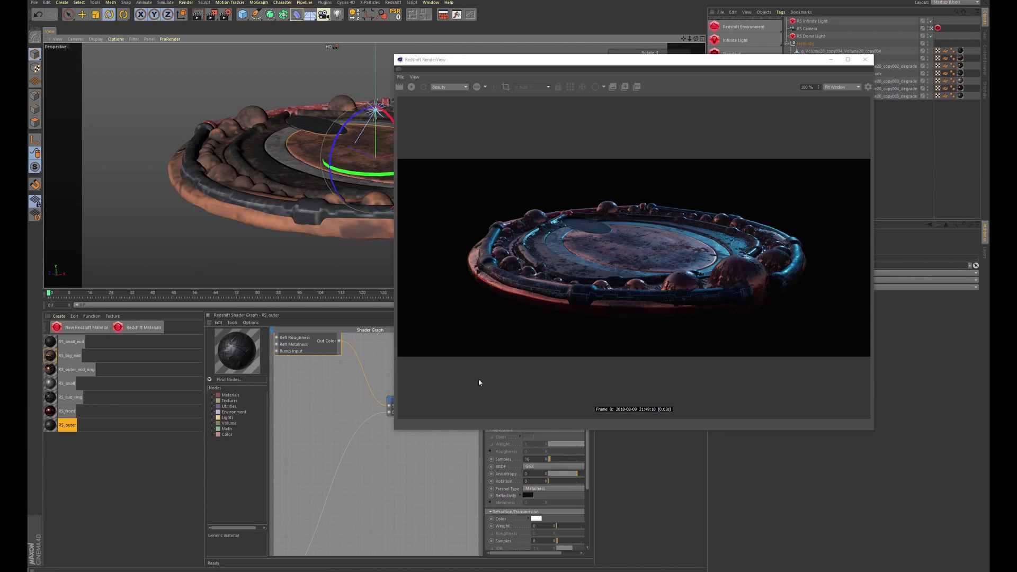
pyautogui.moveTo(826, 59); pyautogui.dragTo(900, 155)
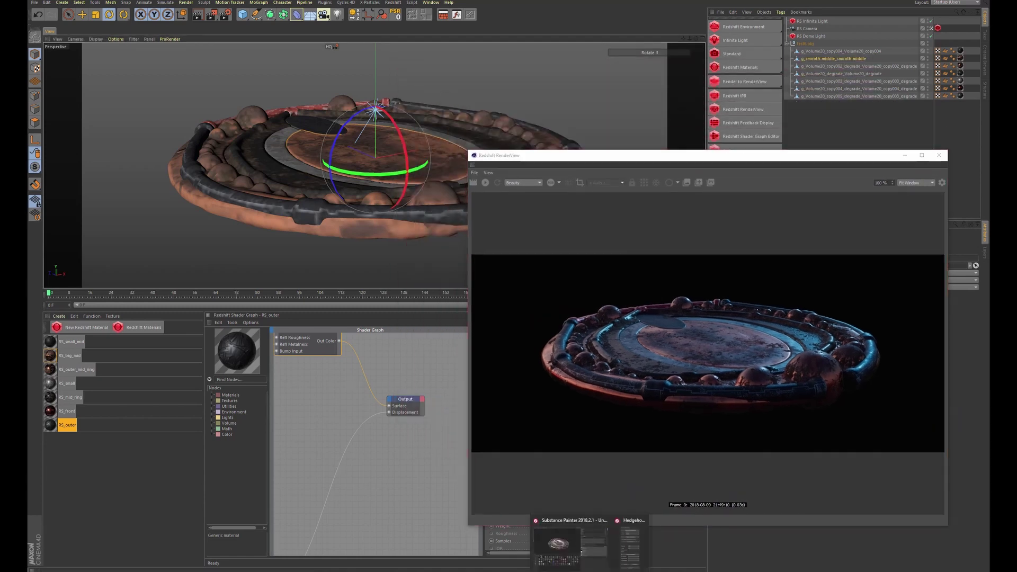
pyautogui.click(580, 540)
# Select the big_mid.1 texture set and add a new paint layer above Dirt
pyautogui.click(713, 47)
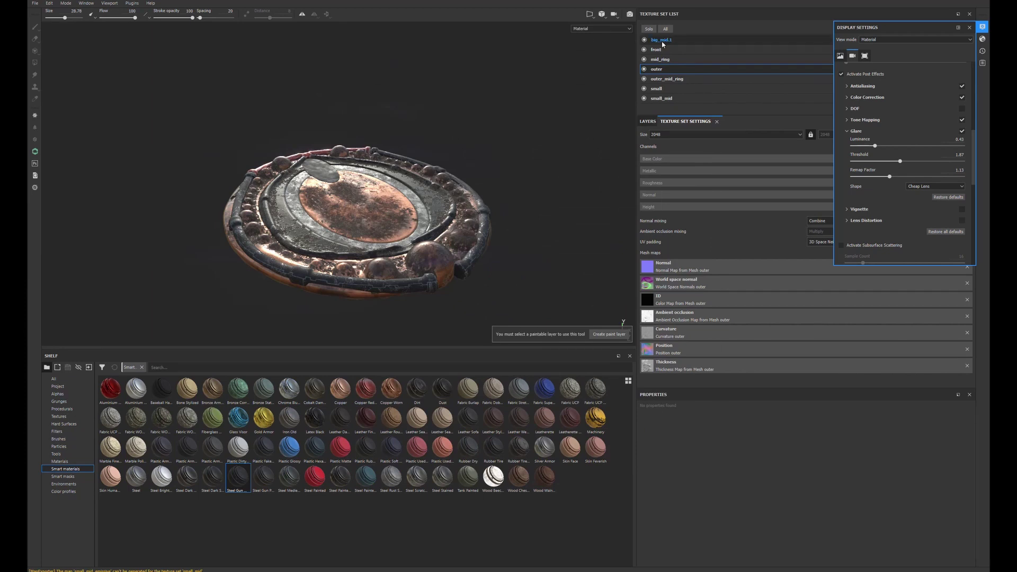
pyautogui.click(645, 42)
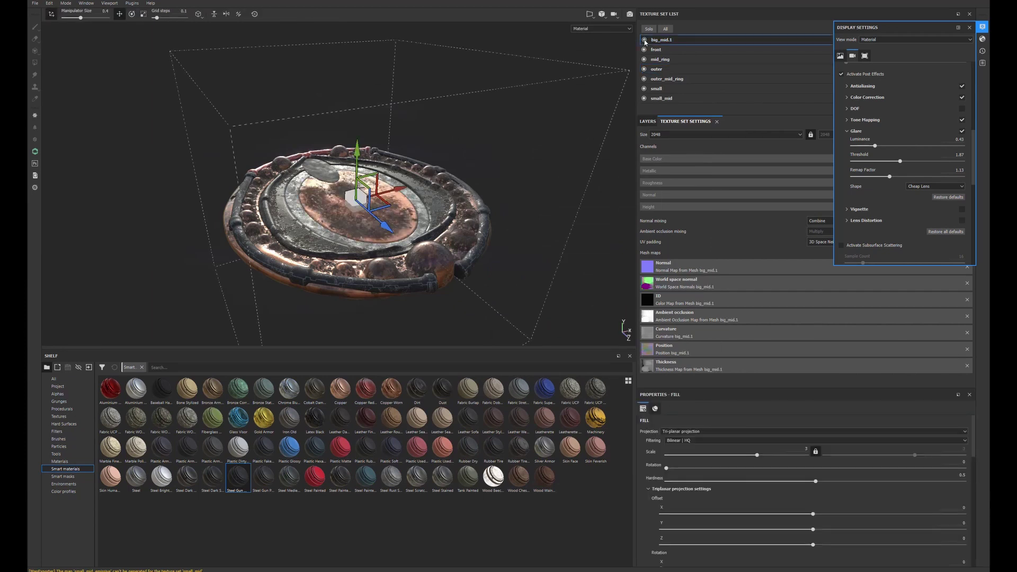
pyautogui.click(969, 27)
pyautogui.click(648, 121)
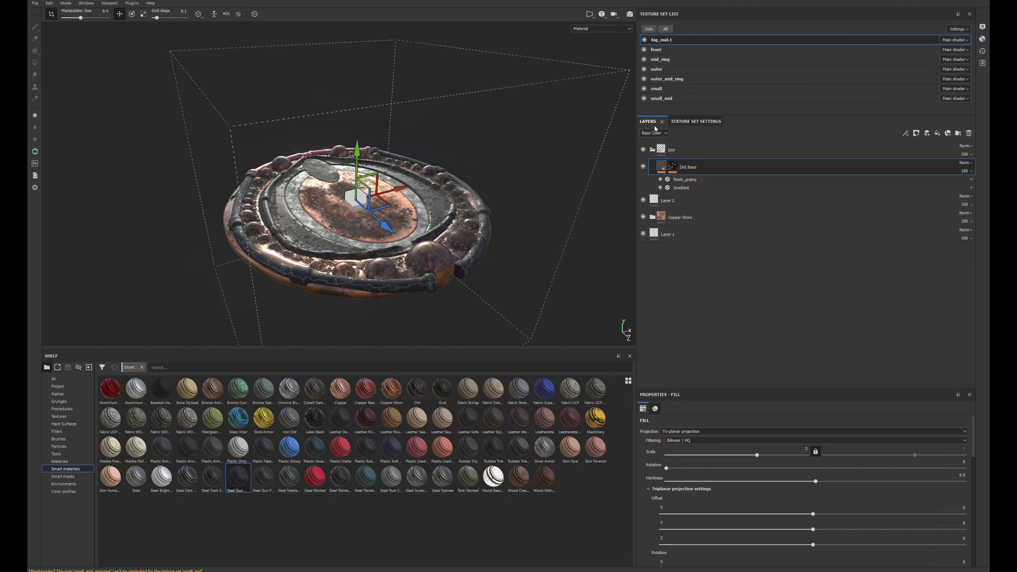
pyautogui.click(927, 133)
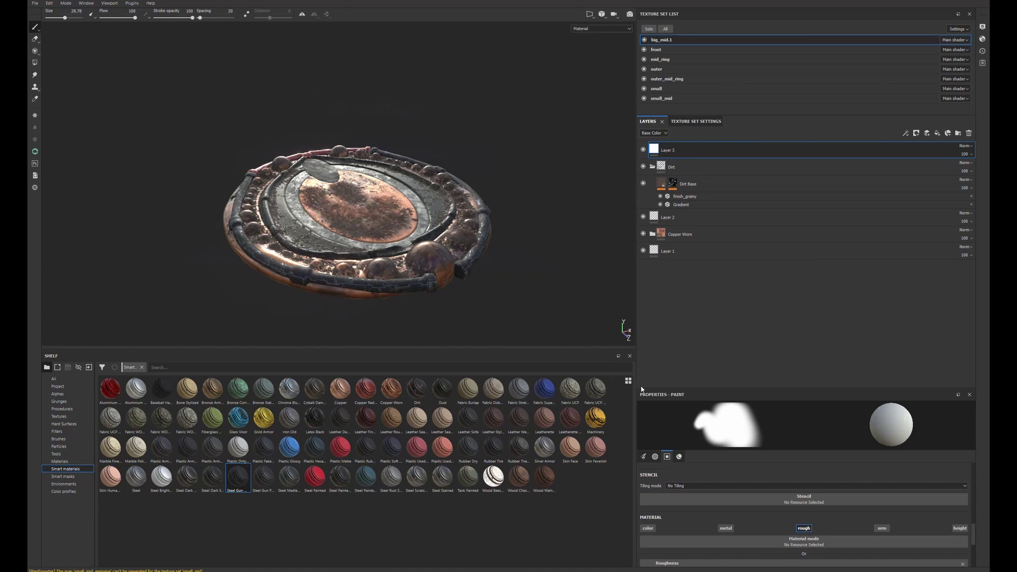
# Enable the color and metal channels on the paint layer and set Base Color to pure red
pyautogui.moveTo(678, 391); pyautogui.dragTo(678, 291)
pyautogui.click(648, 428)
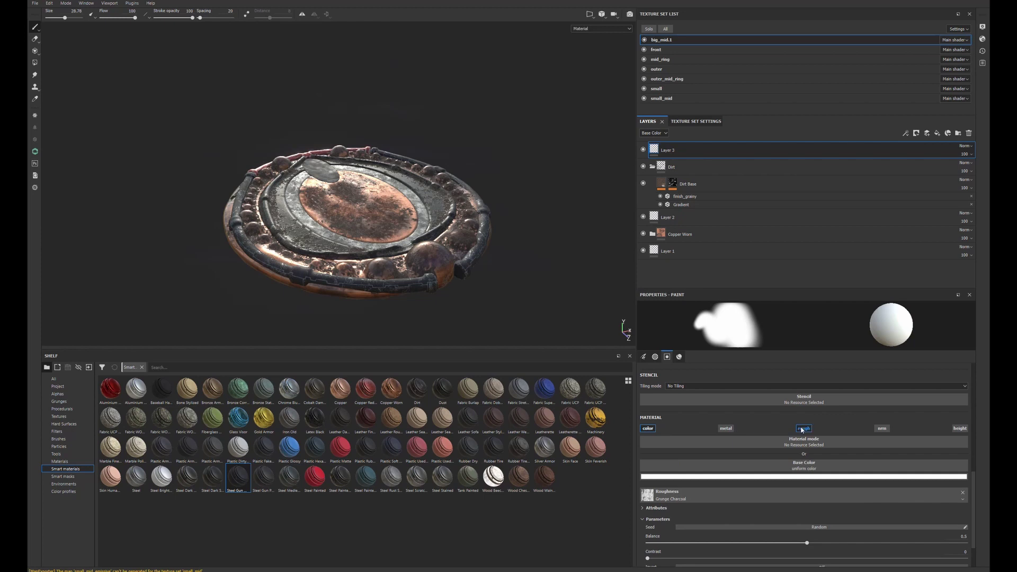
pyautogui.click(725, 427)
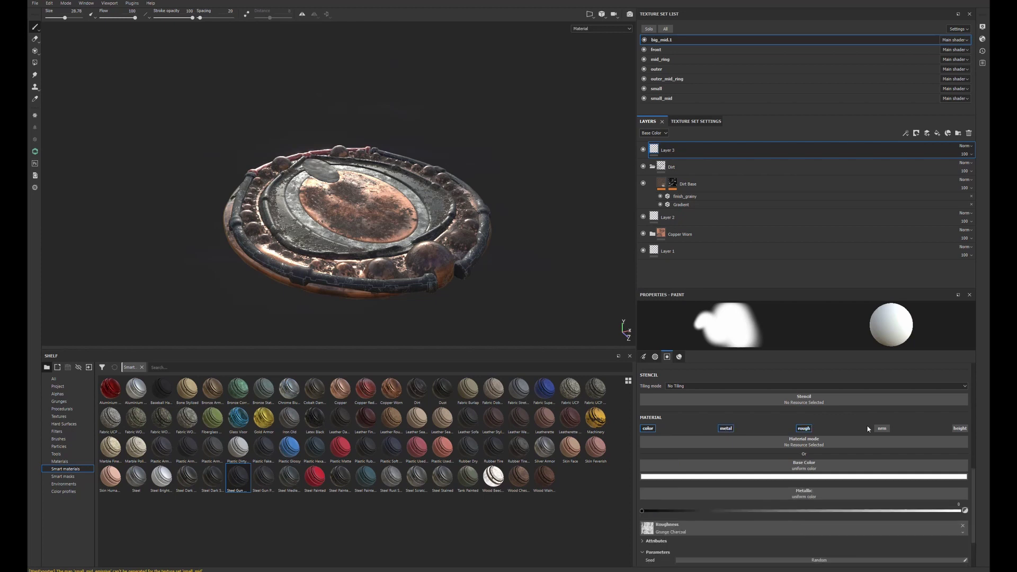
pyautogui.click(747, 476)
pyautogui.moveTo(770, 510); pyautogui.dragTo(847, 468)
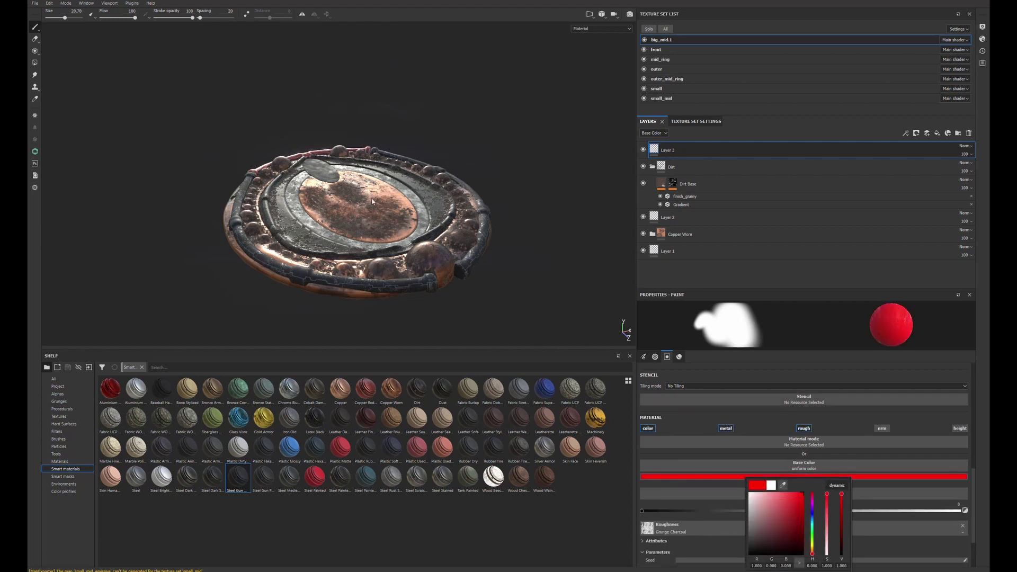
pyautogui.click(389, 203)
# Shrink the brush and paint a thin red scribble across the isolated copper centre disc
pyautogui.click(331, 202)
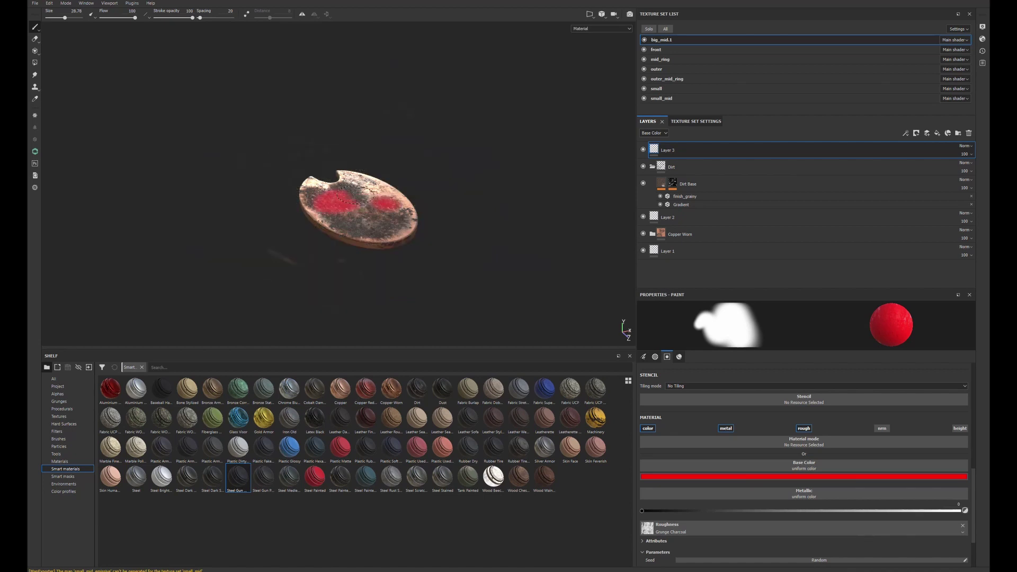
pyautogui.click(358, 208)
pyautogui.hotkey('ctrl', 'z')
pyautogui.hotkey('ctrl', 'z')
pyautogui.hotkey('ctrl', 'z')
pyautogui.moveTo(358, 208)
pyautogui.keyDown('ctrl'); pyautogui.mouseDown(button='right')
pyautogui.moveTo(369, 208)
pyautogui.moveTo(344, 184)
pyautogui.mouseUp(button='right'); pyautogui.keyUp('ctrl')
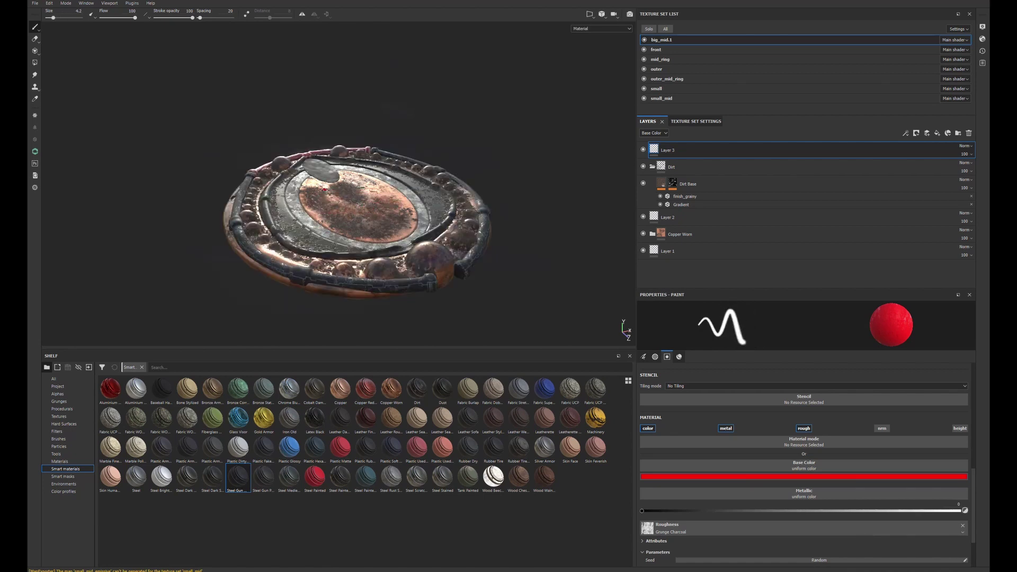
pyautogui.hotkey('alt', 'q')
pyautogui.moveTo(317, 205)
pyautogui.mouseDown()
pyautogui.moveTo(345, 190)
pyautogui.moveTo(391, 222)
pyautogui.moveTo(386, 195)
pyautogui.moveTo(316, 232)
pyautogui.moveTo(318, 208)
pyautogui.mouseUp()
pyautogui.hotkey('alt', 'q')
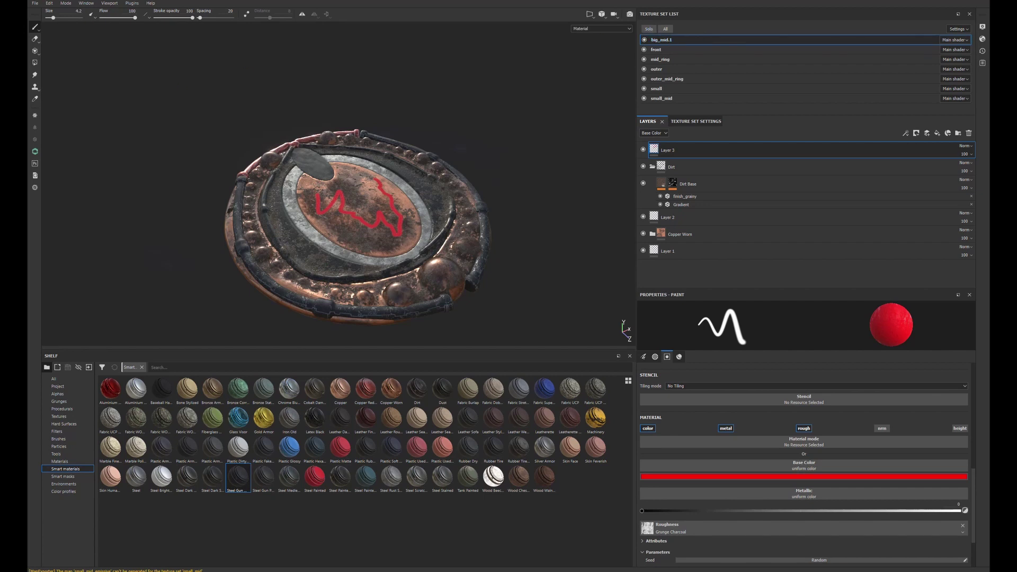
# Send the current texture set through the Hedgehog Connector and switch to Cinema 4D
pyautogui.click(35, 151)
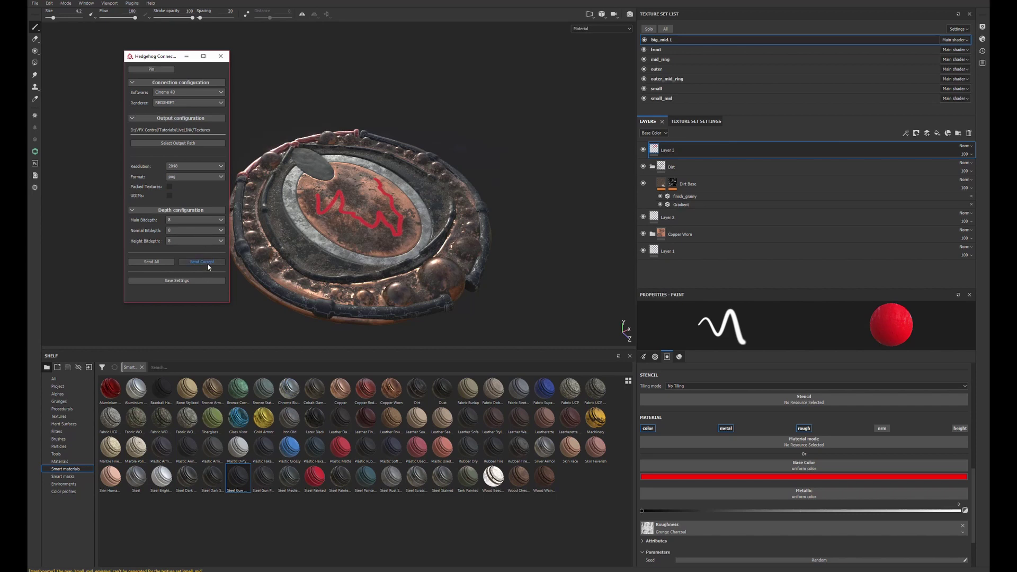
pyautogui.click(208, 263)
pyautogui.hotkey('alt', 'Tab')
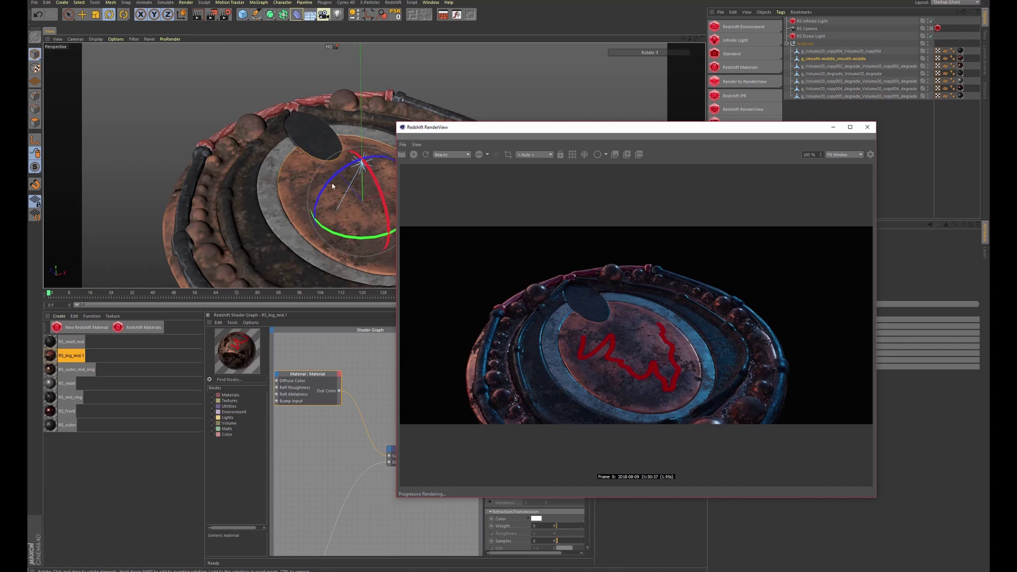
# Orbit the viewport to watch RenderView update with the red scribble, then tuck RenderView behind
pyautogui.keyDown('alt'); pyautogui.moveTo(333, 186); pyautogui.dragTo(393, 196); pyautogui.keyUp('alt')
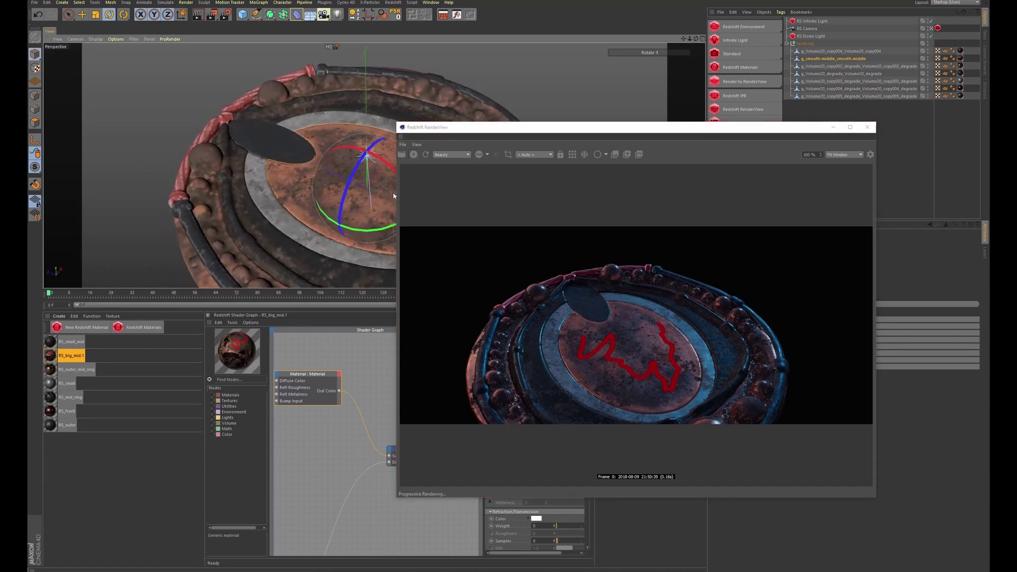
pyautogui.keyDown('alt'); pyautogui.moveTo(327, 207); pyautogui.dragTo(322, 171); pyautogui.keyUp('alt')
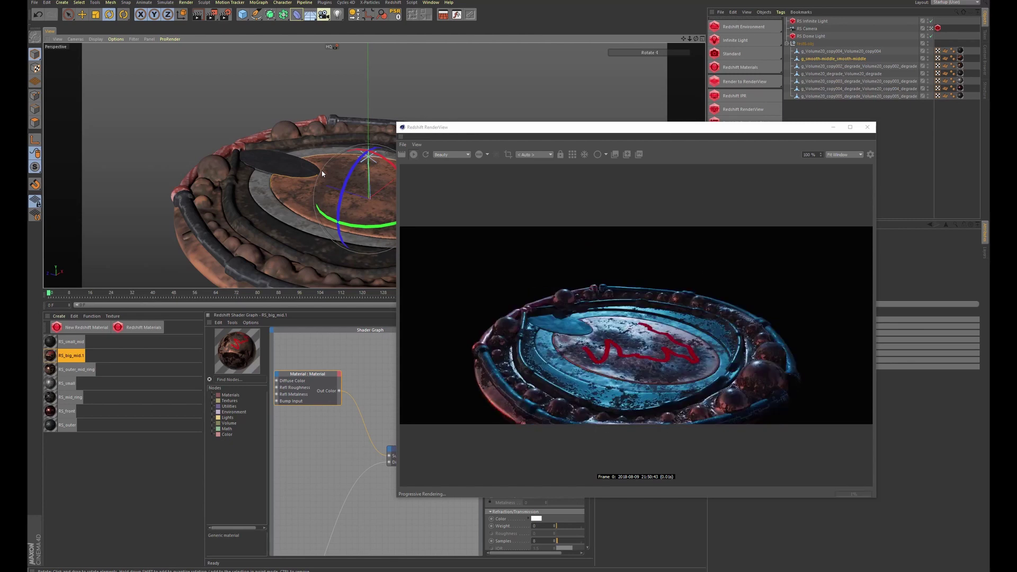
pyautogui.keyDown('alt'); pyautogui.moveTo(345, 175); pyautogui.dragTo(262, 159); pyautogui.keyUp('alt')
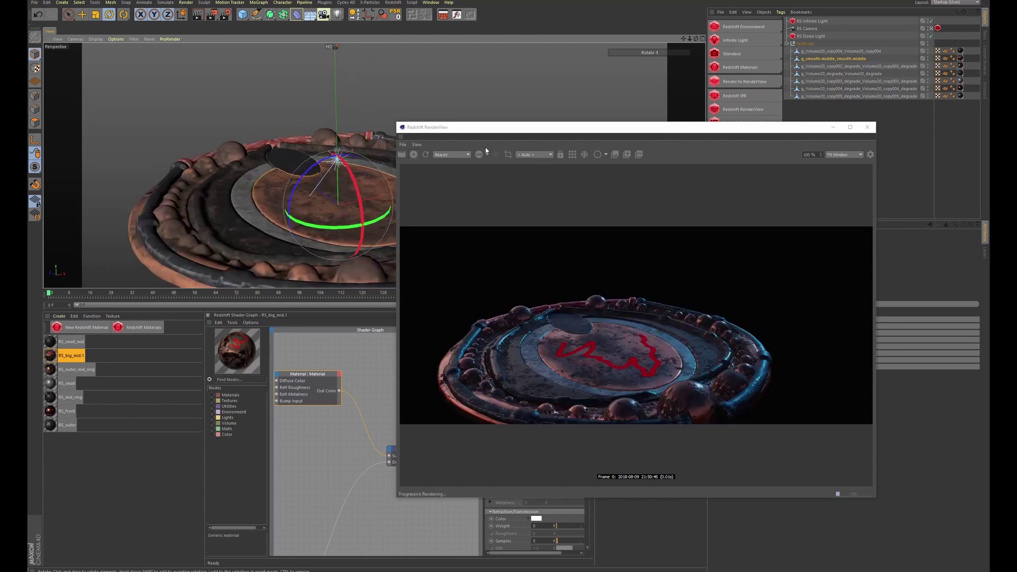
pyautogui.keyDown('alt'); pyautogui.moveTo(233, 195); pyautogui.dragTo(373, 171); pyautogui.keyUp('alt')
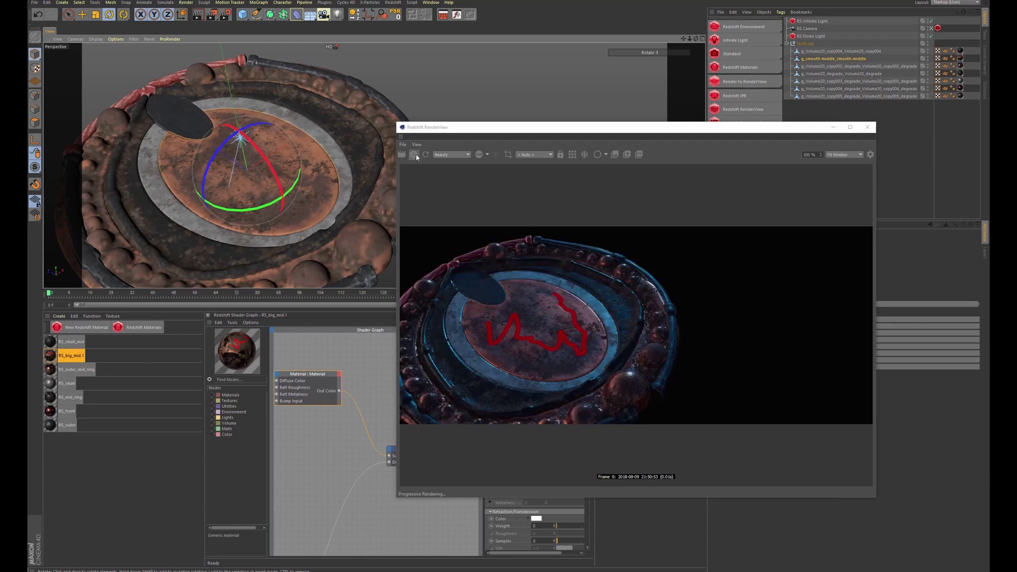
pyautogui.keyDown('alt'); pyautogui.moveTo(203, 137); pyautogui.dragTo(249, 143); pyautogui.keyUp('alt')
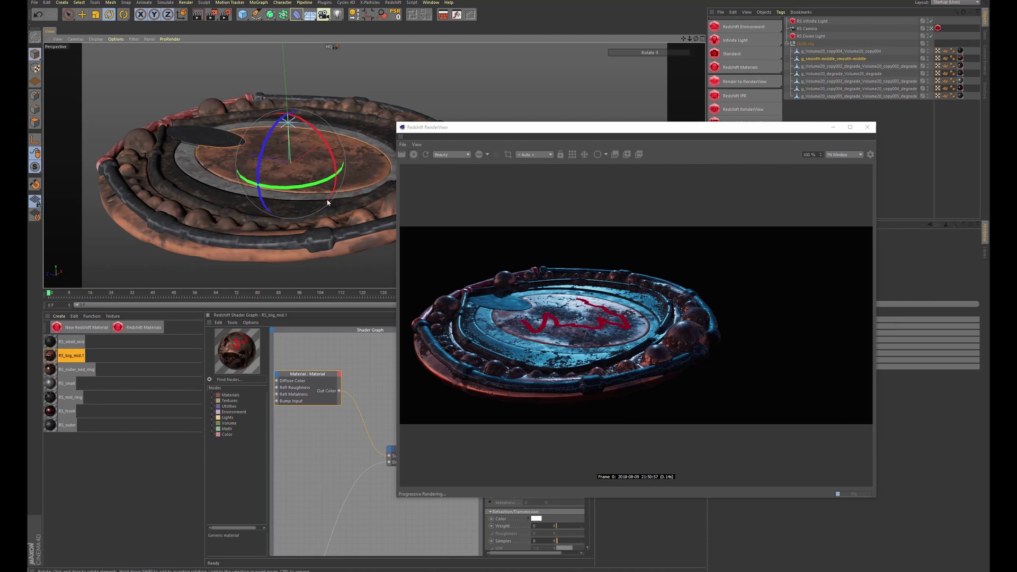
pyautogui.keyDown('alt'); pyautogui.moveTo(305, 190); pyautogui.dragTo(258, 176); pyautogui.keyUp('alt')
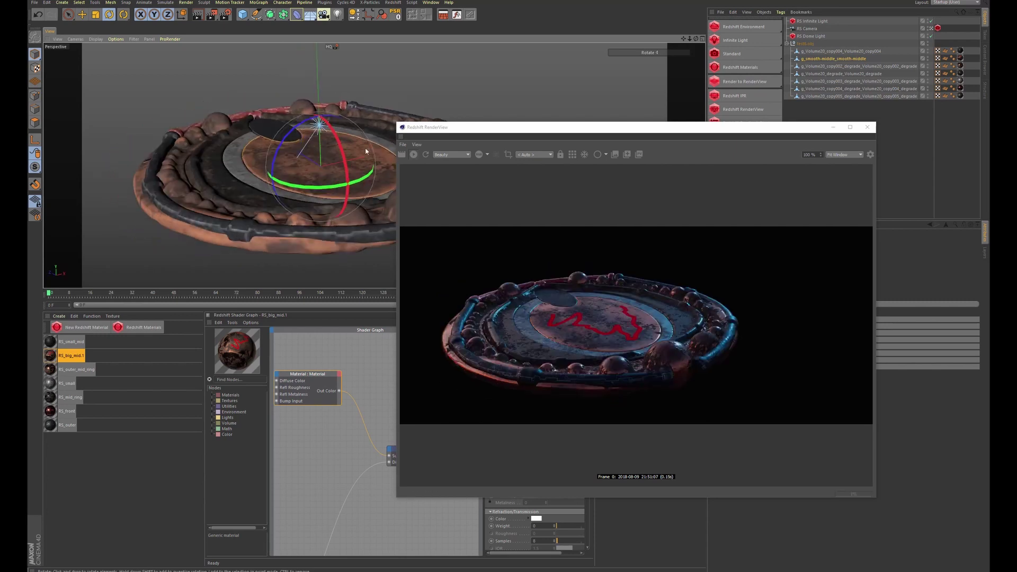
pyautogui.click(291, 136)
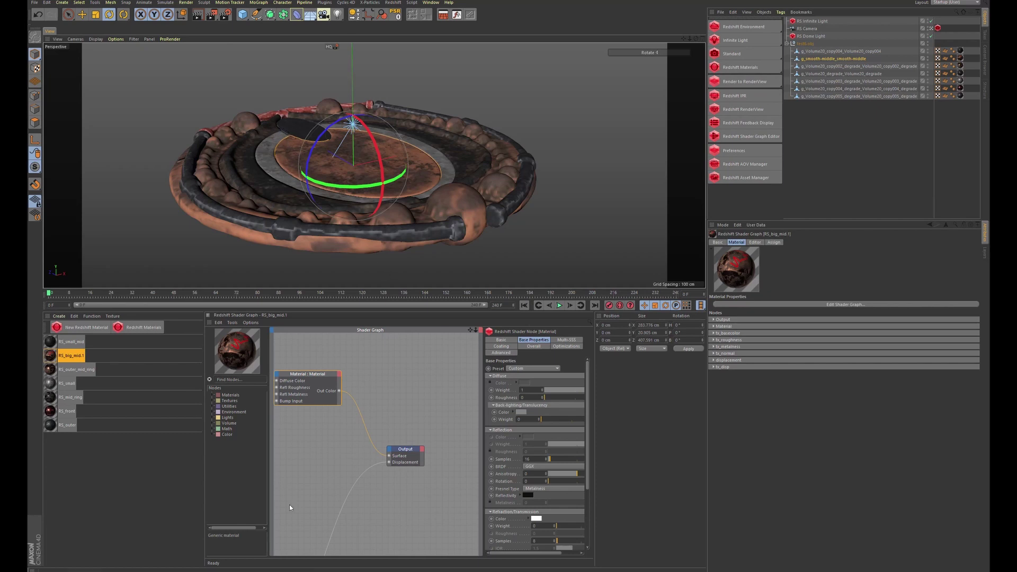
# Bring up the Gumroad Substance Painter Live Link product page in Chrome
pyautogui.moveTo(280, 569)
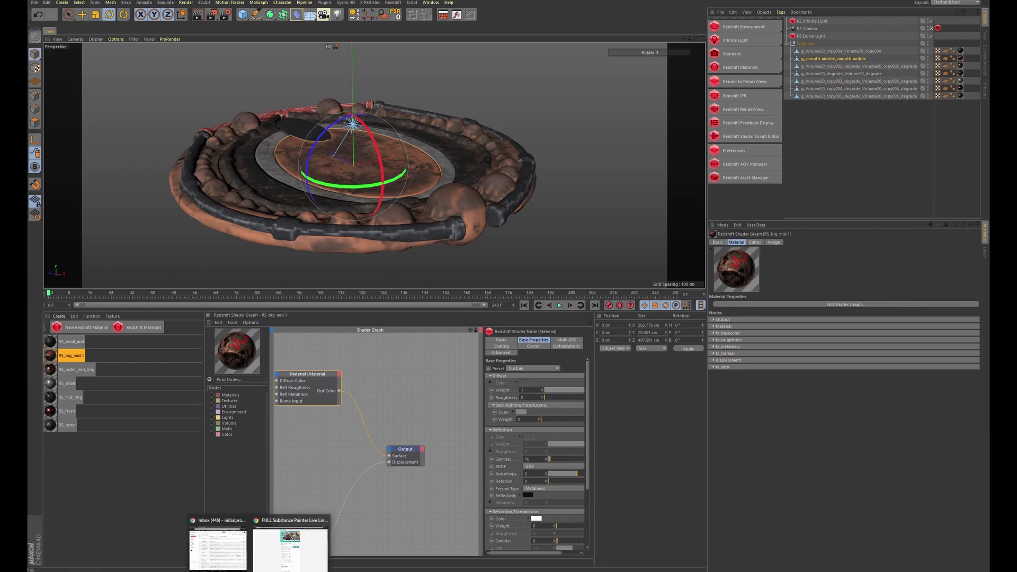
pyautogui.click(281, 522)
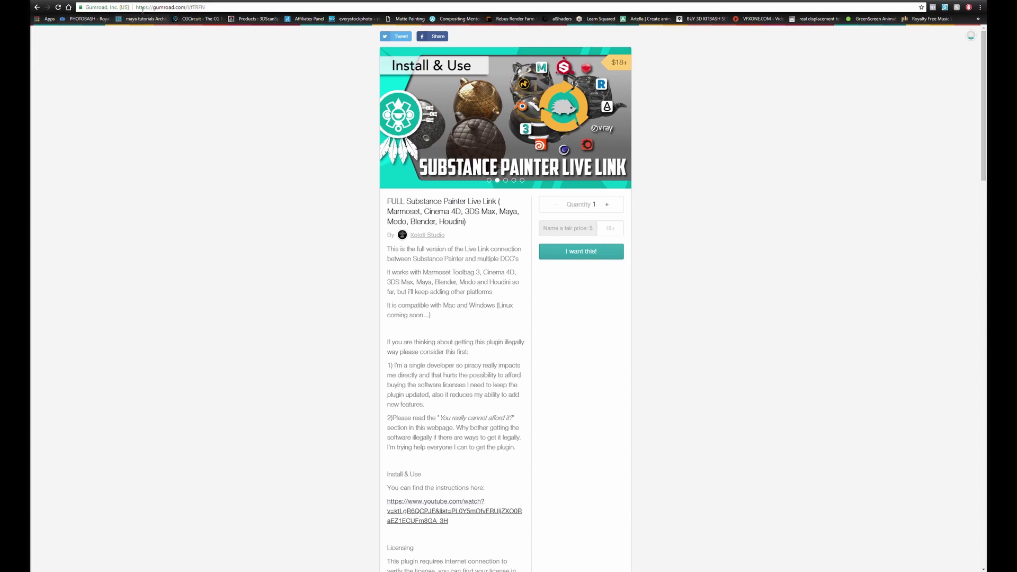
pyautogui.click(212, 7)
pyautogui.click(298, 206)
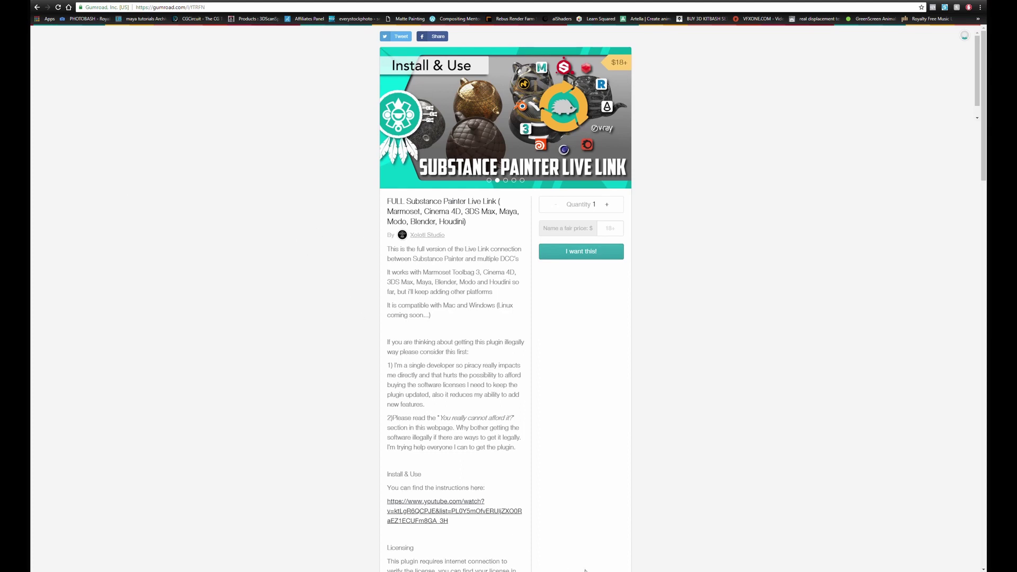
# Return to Substance Painter, close the Log, and hide Layer 3's red scribble
pyautogui.moveTo(608, 570)
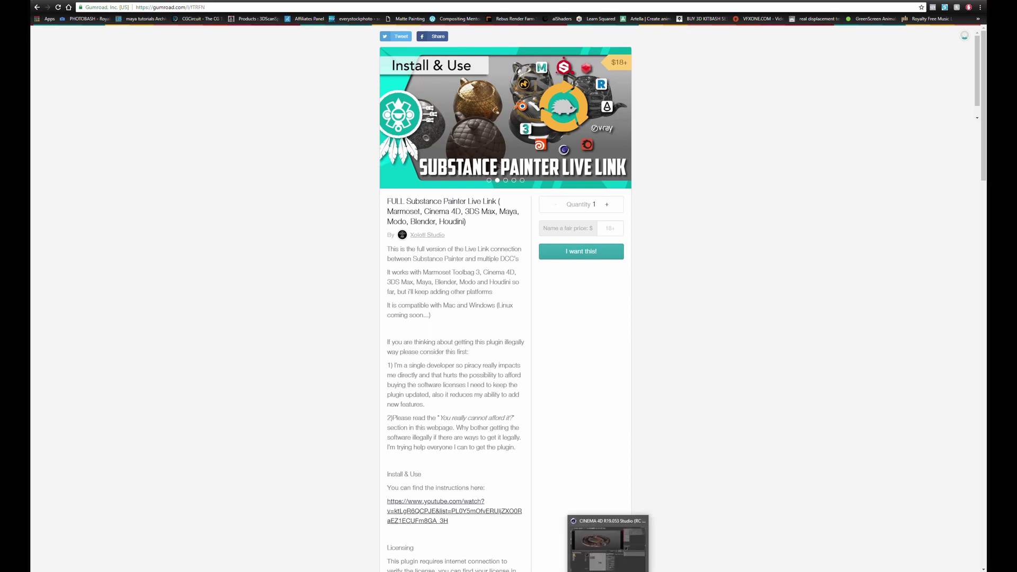
pyautogui.click(561, 545)
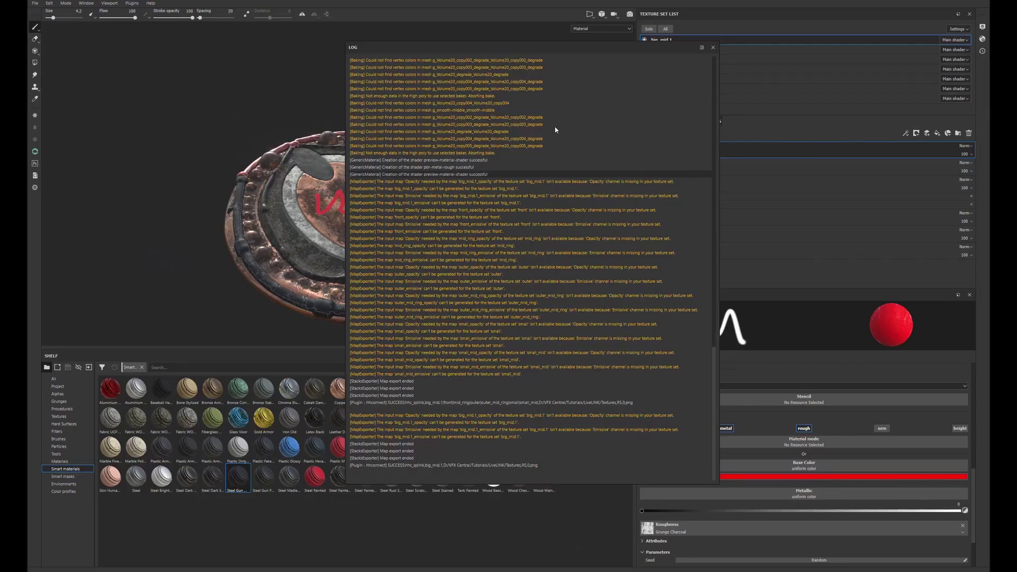
pyautogui.click(713, 47)
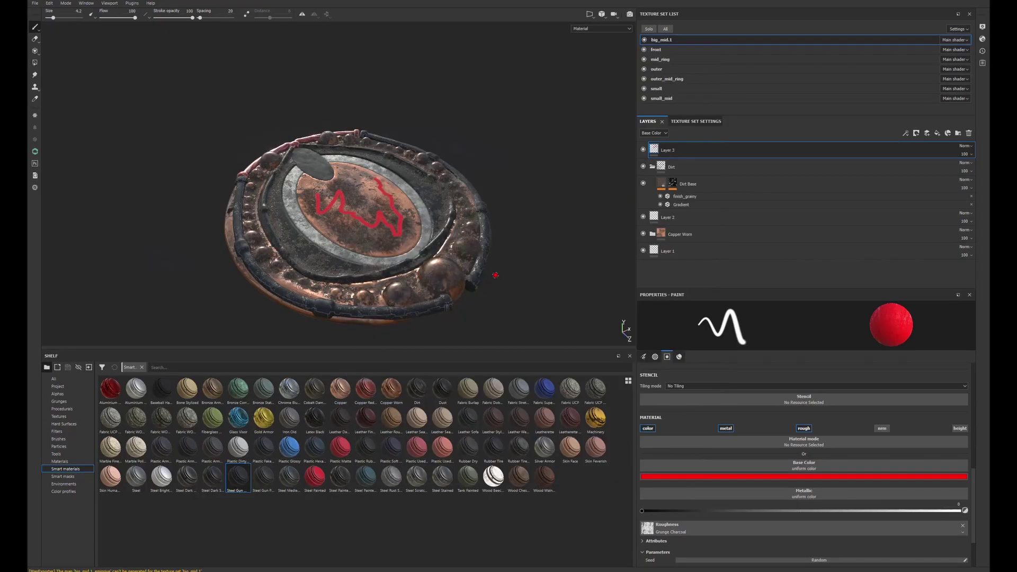
pyautogui.click(643, 150)
# Orbit and zoom in to inspect the now unmarked copper centre of the disc
pyautogui.keyDown('alt'); pyautogui.moveTo(279, 144); pyautogui.dragTo(330, 154); pyautogui.keyUp('alt')
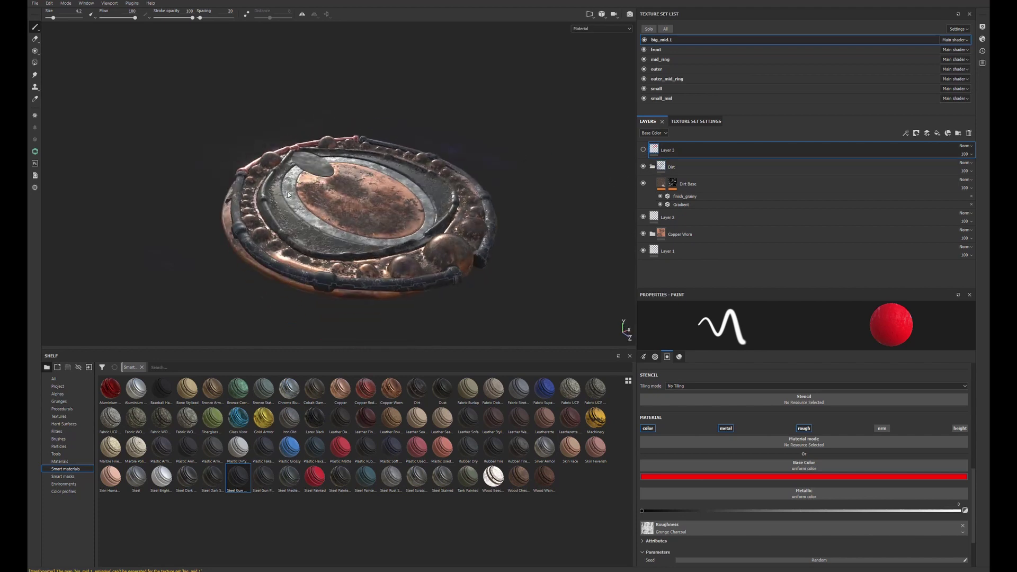
pyautogui.keyDown('alt'); pyautogui.moveTo(438, 194); pyautogui.dragTo(383, 191); pyautogui.keyUp('alt')
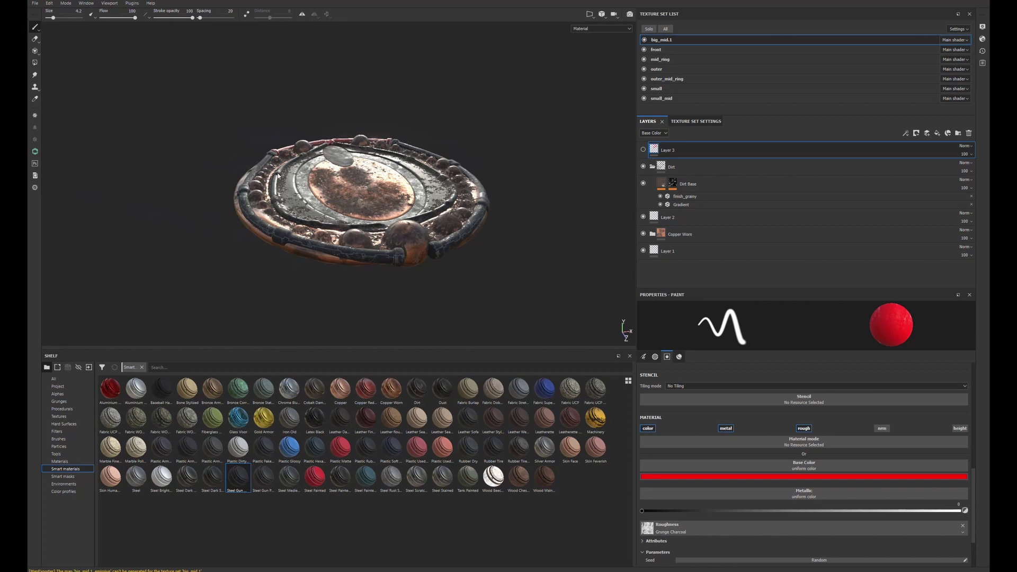
pyautogui.keyDown('alt'); pyautogui.moveTo(277, 175); pyautogui.dragTo(339, 212); pyautogui.keyUp('alt')
pyautogui.scroll(3, 308, 199)
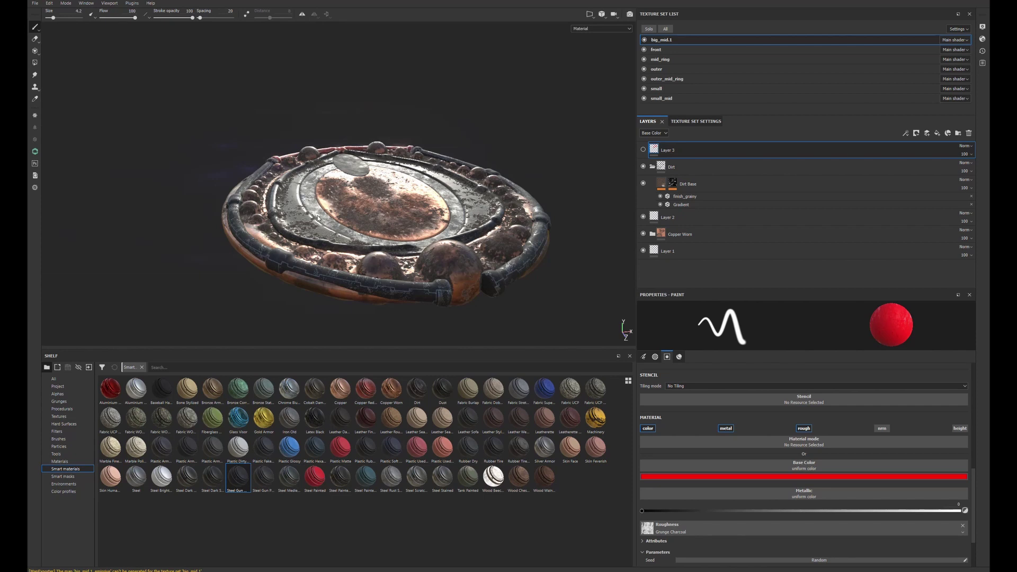
pyautogui.keyDown('alt'); pyautogui.moveTo(302, 194); pyautogui.dragTo(343, 204); pyautogui.keyUp('alt')
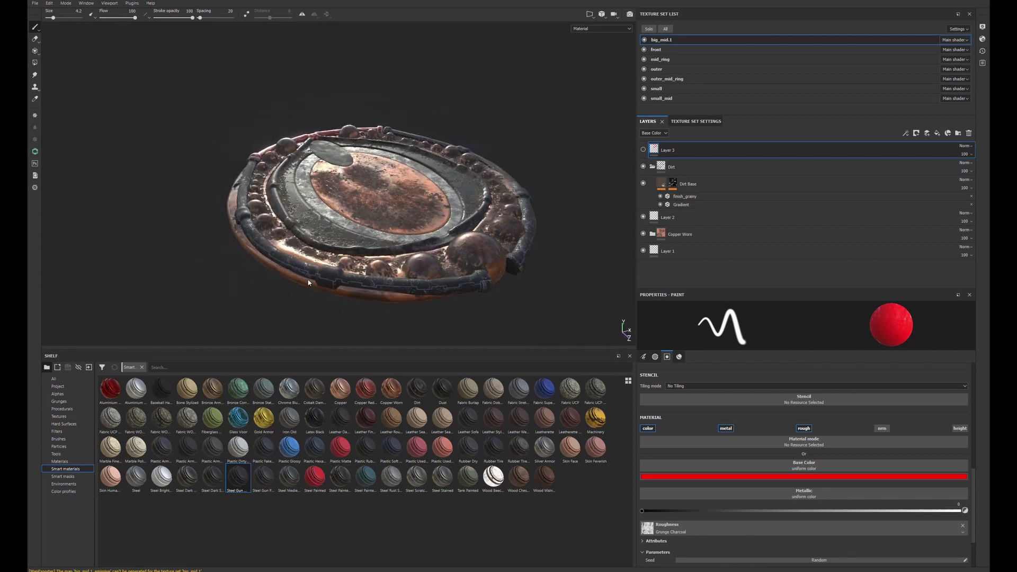